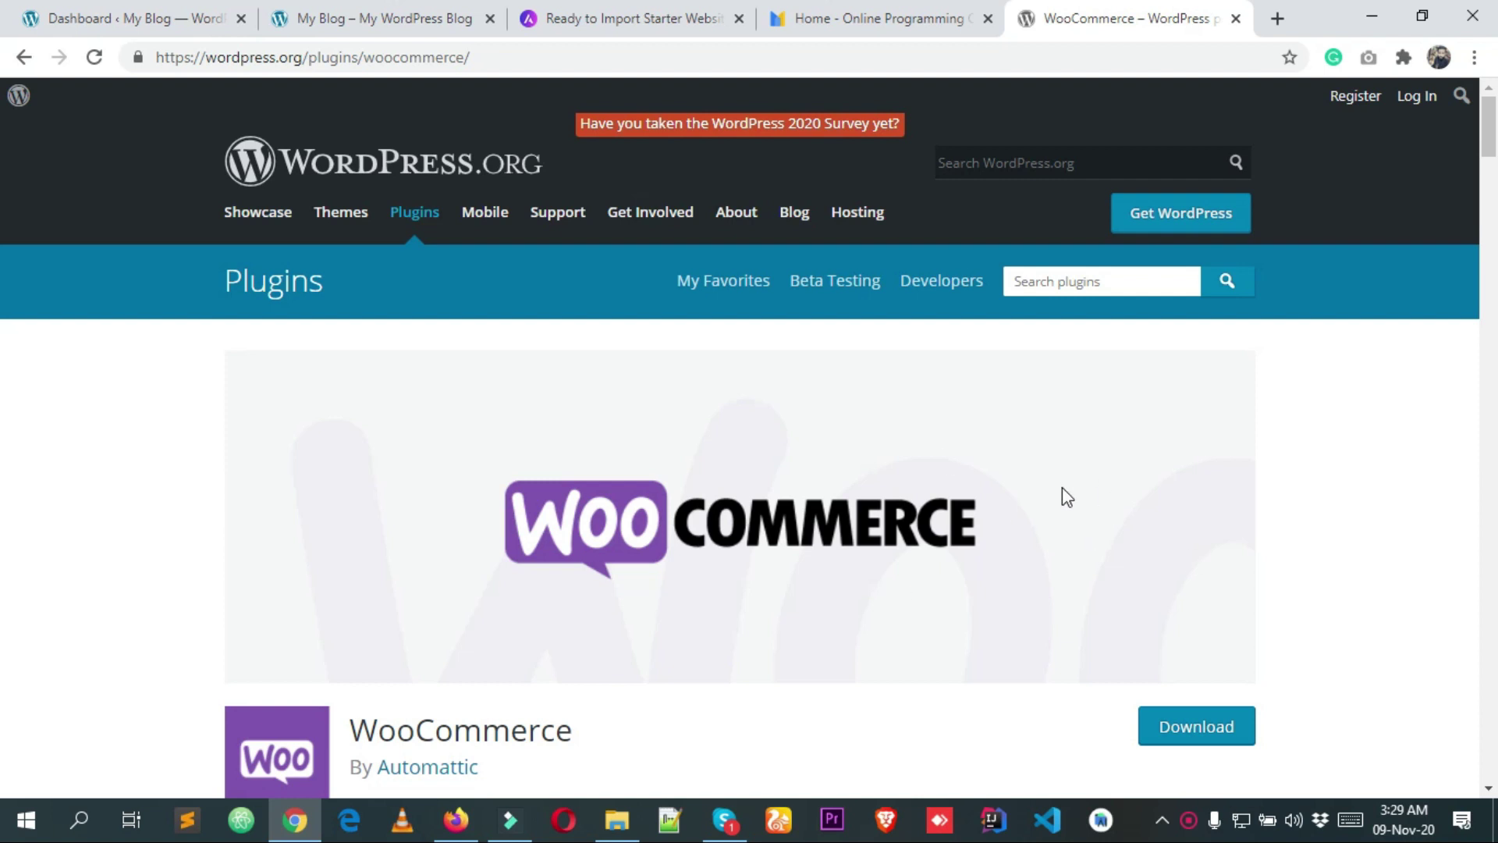
Step: Switch to the My Blog tab and look over the site's homepage
{"action": "scroll", "coordinate": [883, 489], "scroll_direction": "down", "scroll_amount": 1}
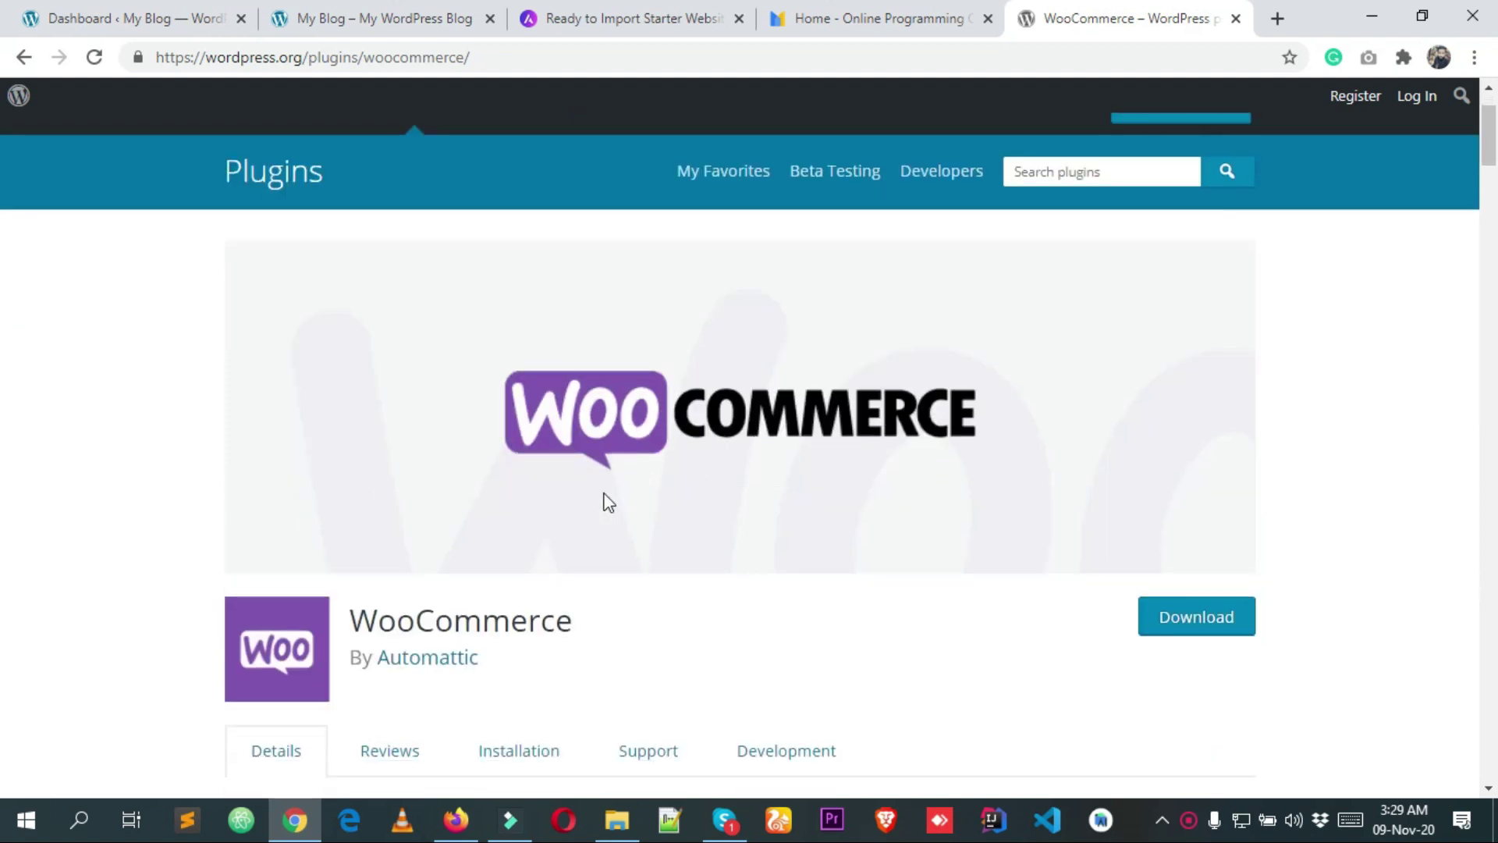
{"action": "scroll", "coordinate": [1233, 530], "scroll_direction": "down", "scroll_amount": 1}
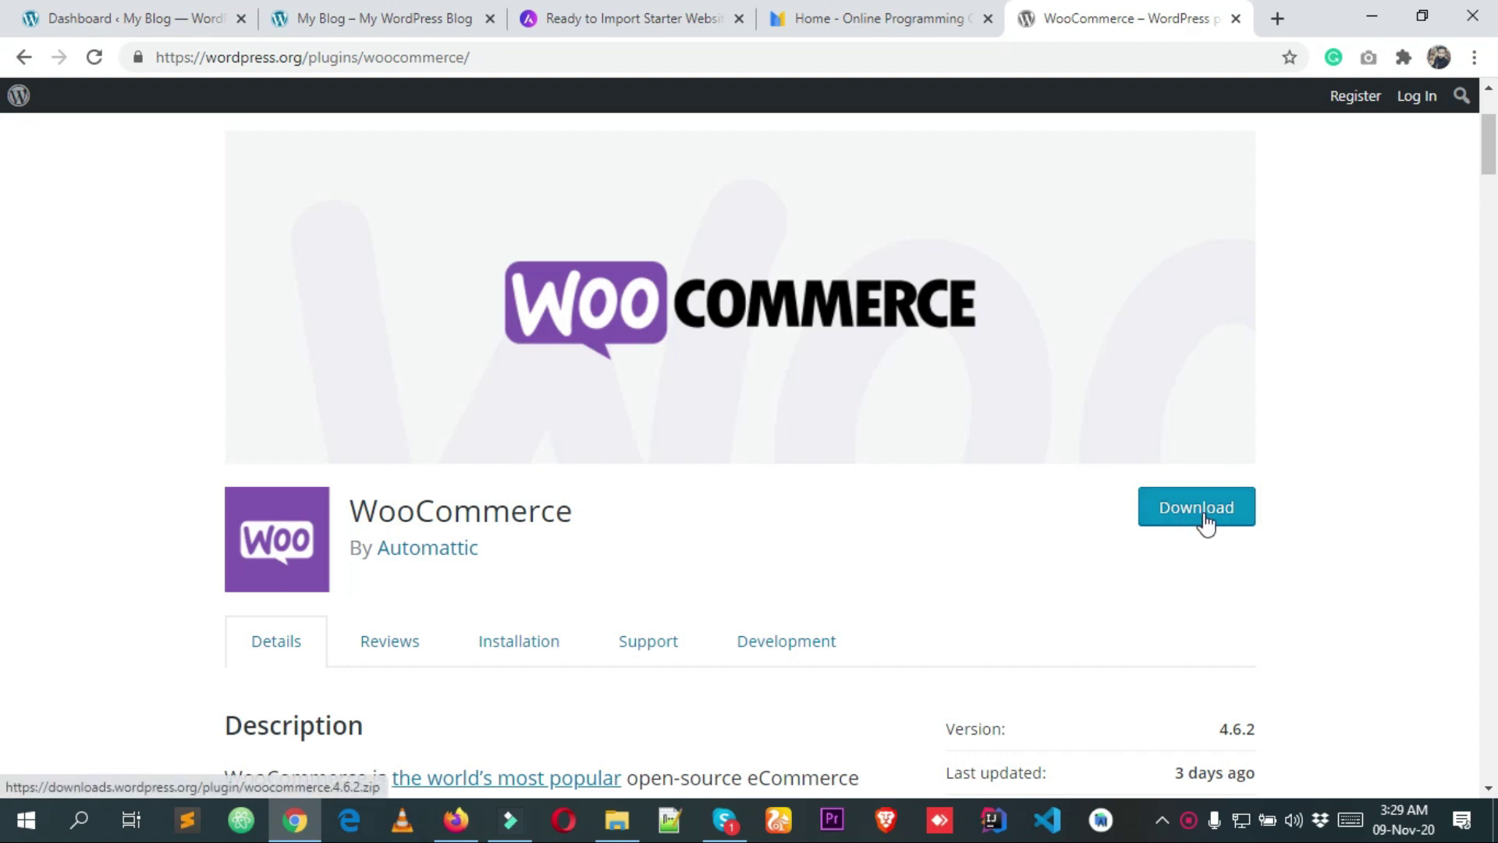
{"action": "scroll", "coordinate": [1205, 523], "scroll_direction": "down", "scroll_amount": 1}
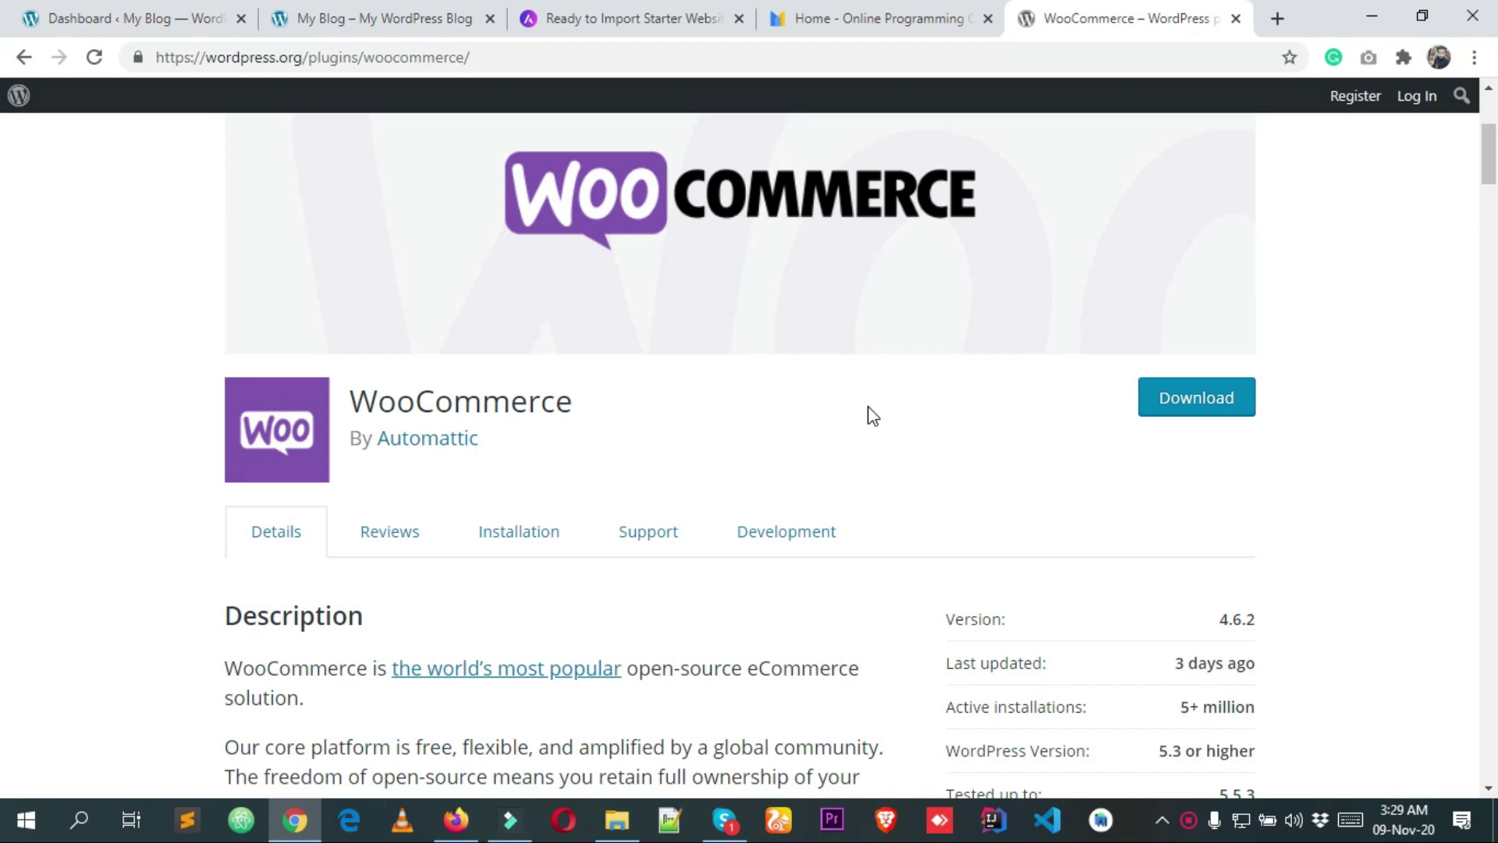
{"action": "scroll", "coordinate": [872, 415], "scroll_direction": "down", "scroll_amount": 1}
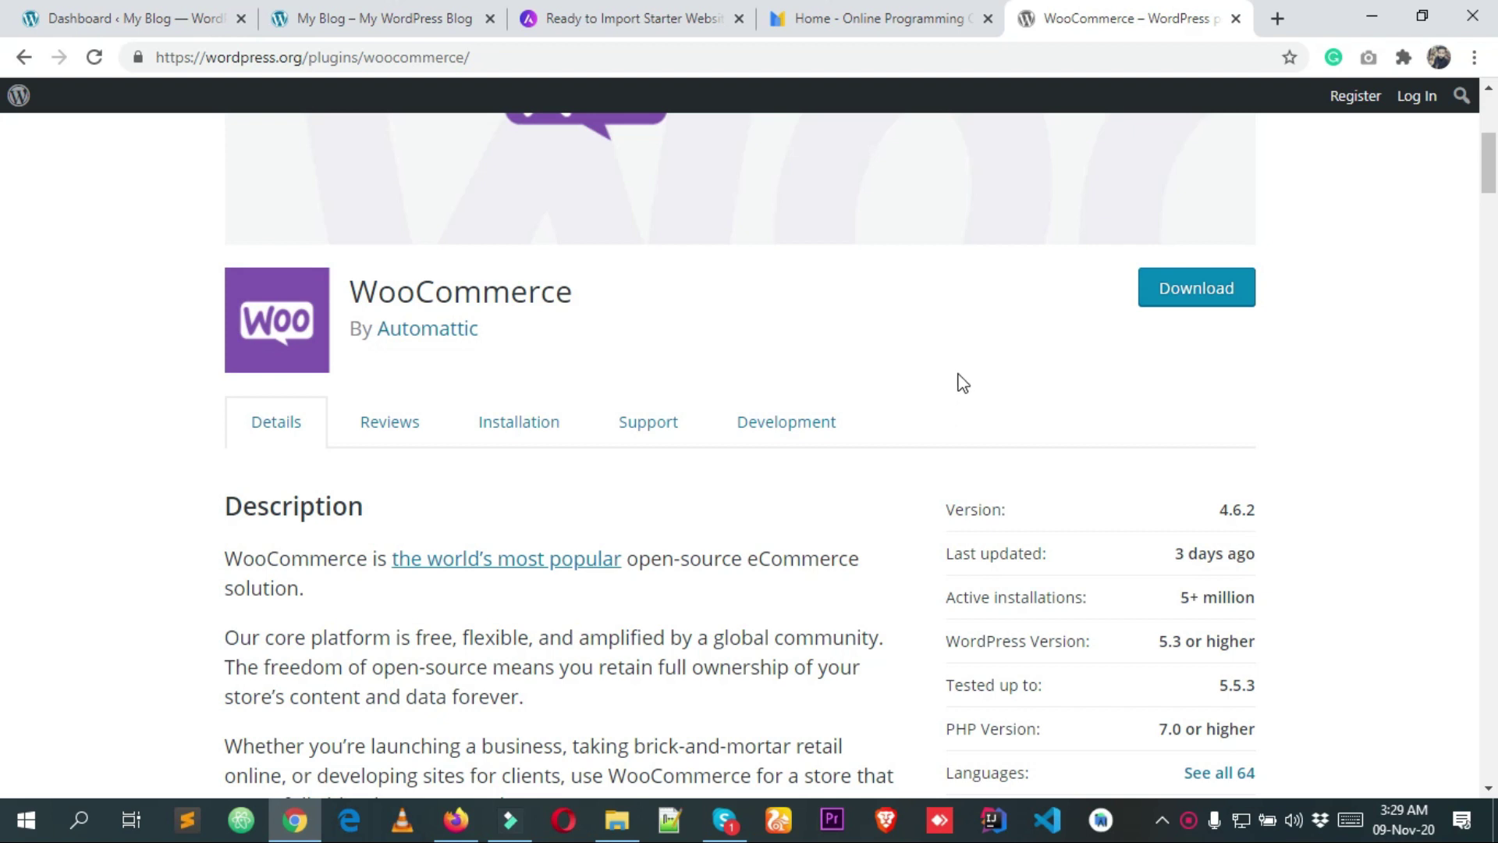
{"action": "scroll", "coordinate": [963, 383], "scroll_direction": "up", "scroll_amount": 6}
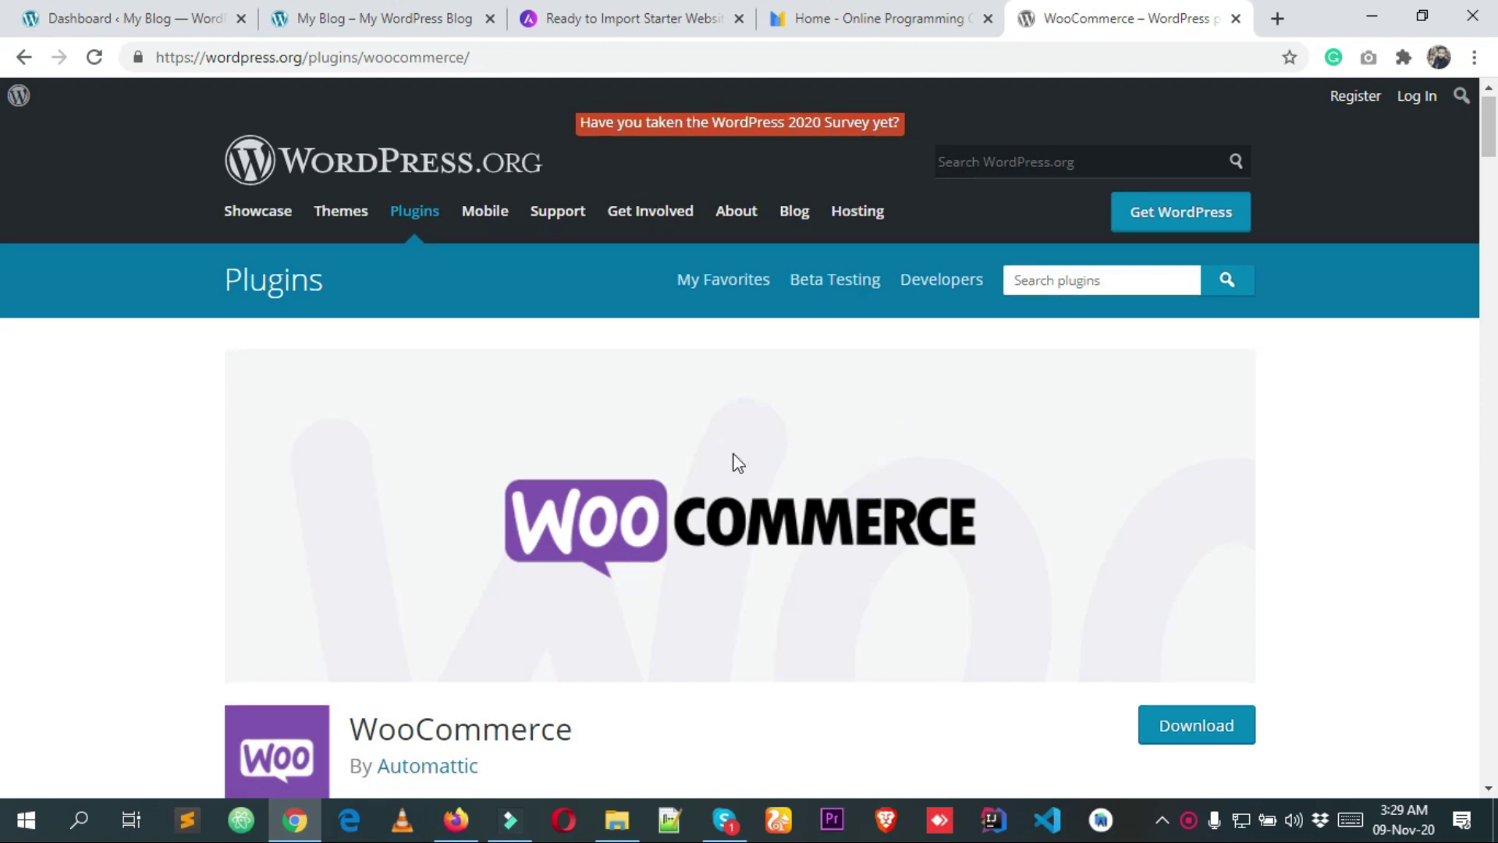
{"action": "scroll", "coordinate": [738, 463], "scroll_direction": "down", "scroll_amount": 5}
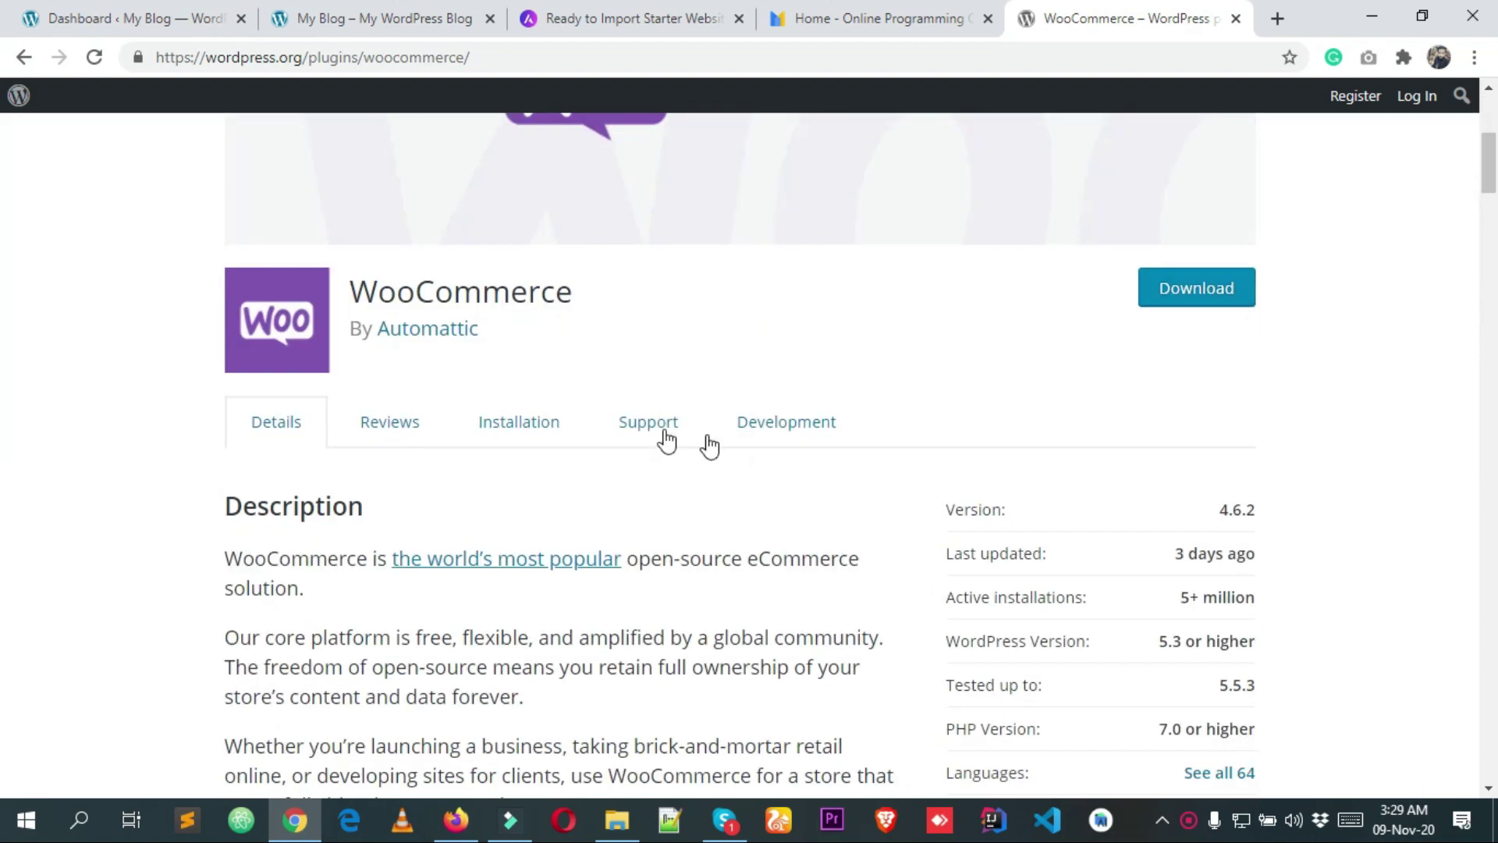
{"action": "left_click", "coordinate": [380, 9]}
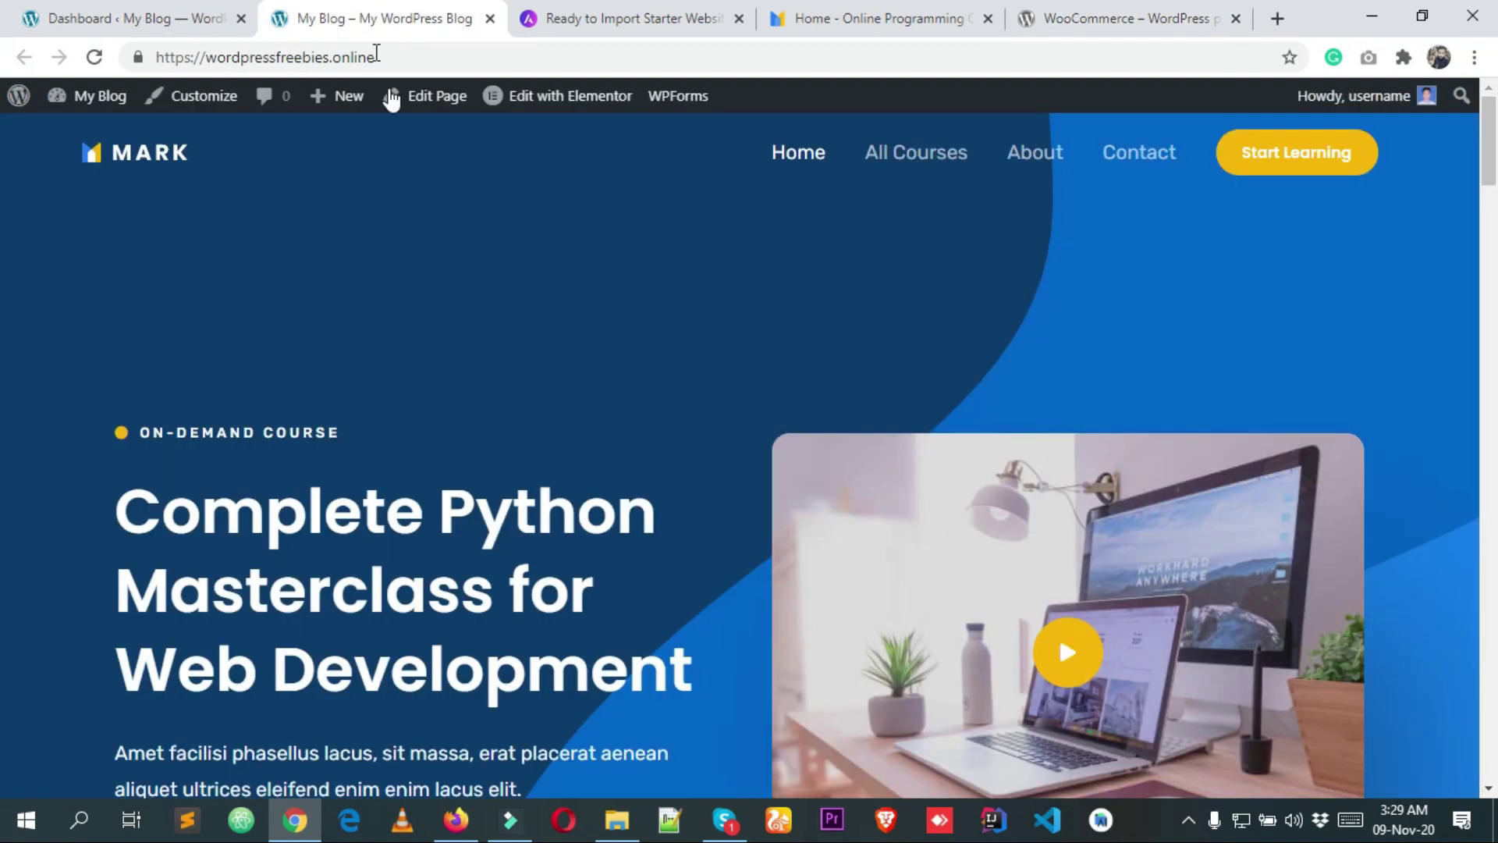
{"action": "left_click_drag", "start_coordinate": [1494, 156], "coordinate": [1495, 714]}
{"action": "key", "text": "Home"}
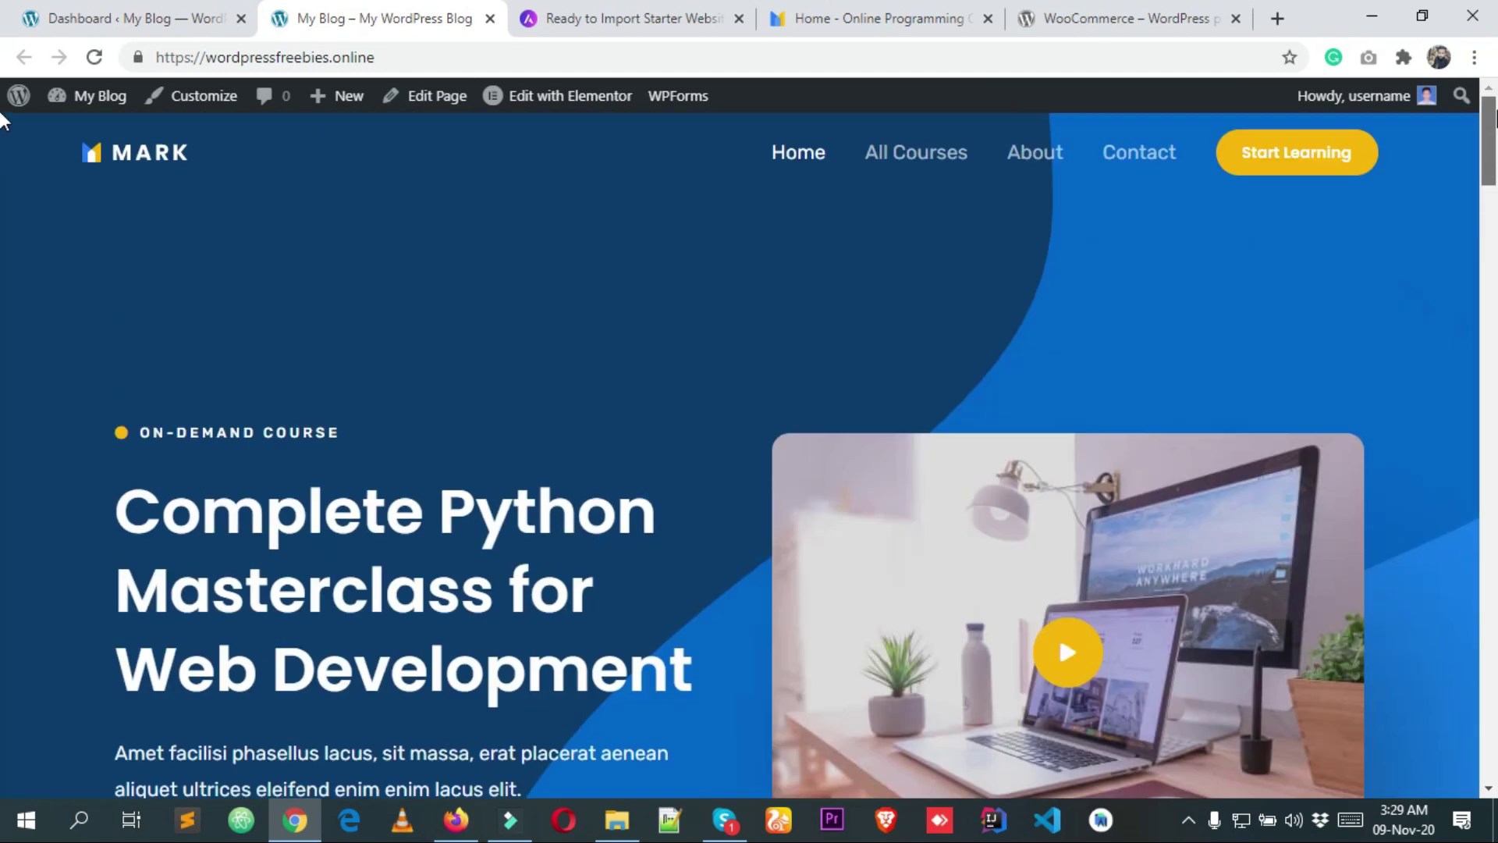
{"action": "left_click_drag", "start_coordinate": [414, 57], "coordinate": [110, 47]}
{"action": "left_click", "coordinate": [291, 270]}
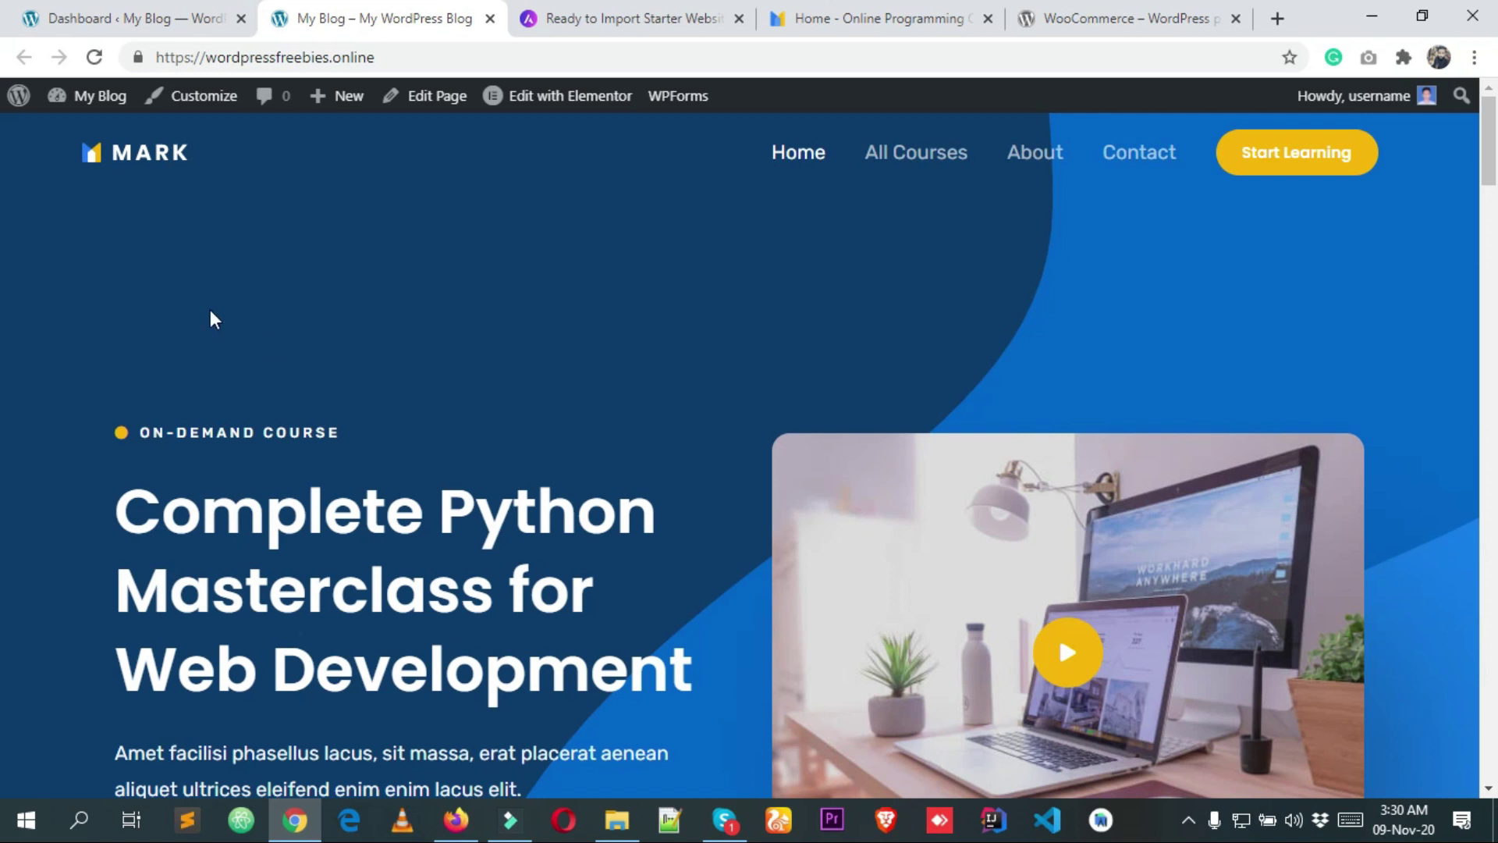
Step: Switch to the WordPress admin Dashboard with its welcome panel and Quick Draft
{"action": "left_click", "coordinate": [153, 7]}
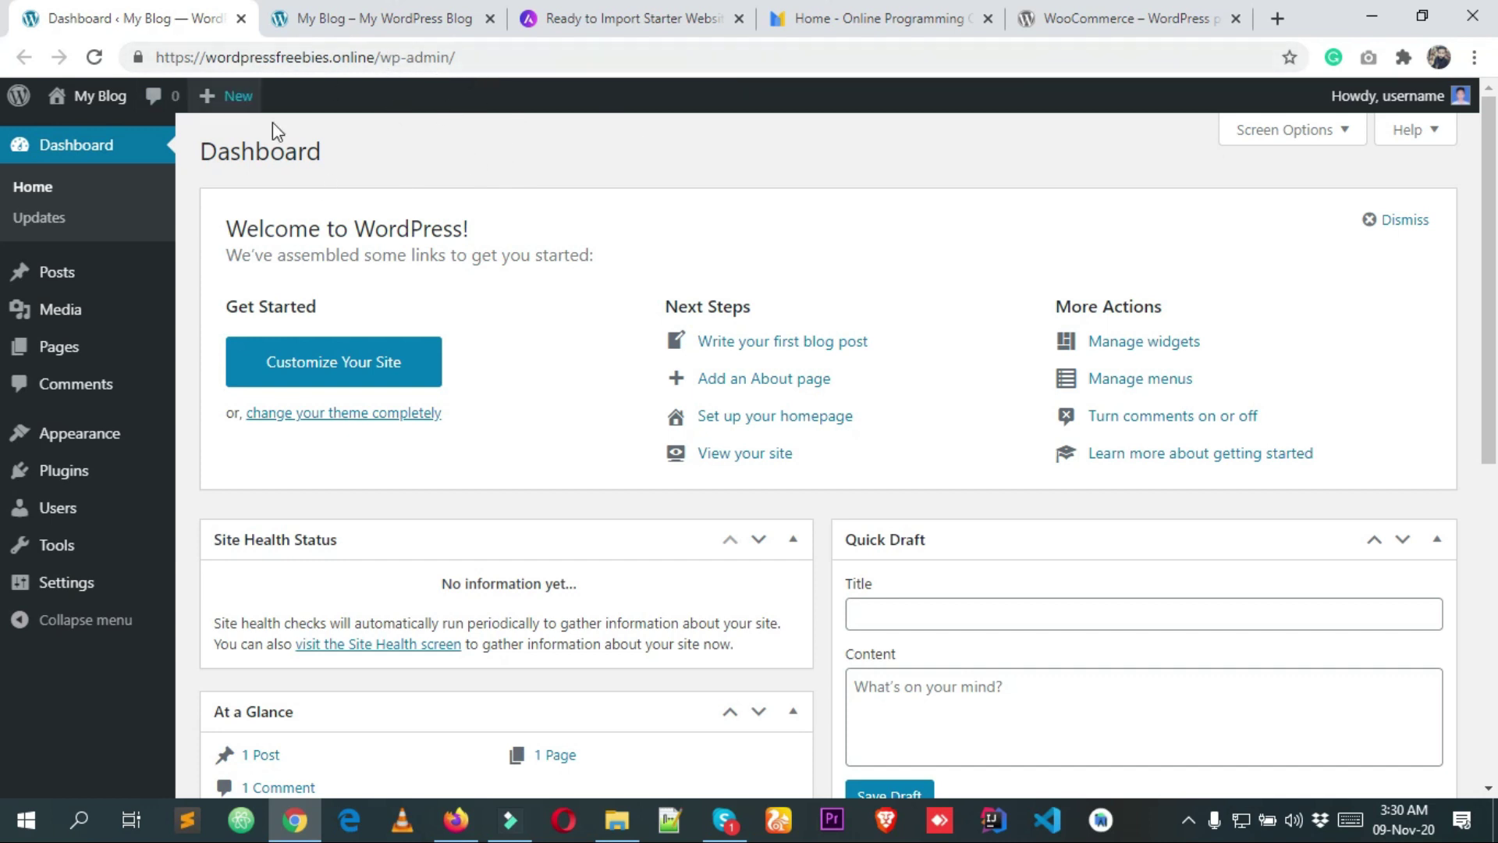
{"action": "scroll", "coordinate": [344, 191], "scroll_direction": "down", "scroll_amount": 1}
{"action": "scroll", "coordinate": [367, 179], "scroll_direction": "up", "scroll_amount": 1}
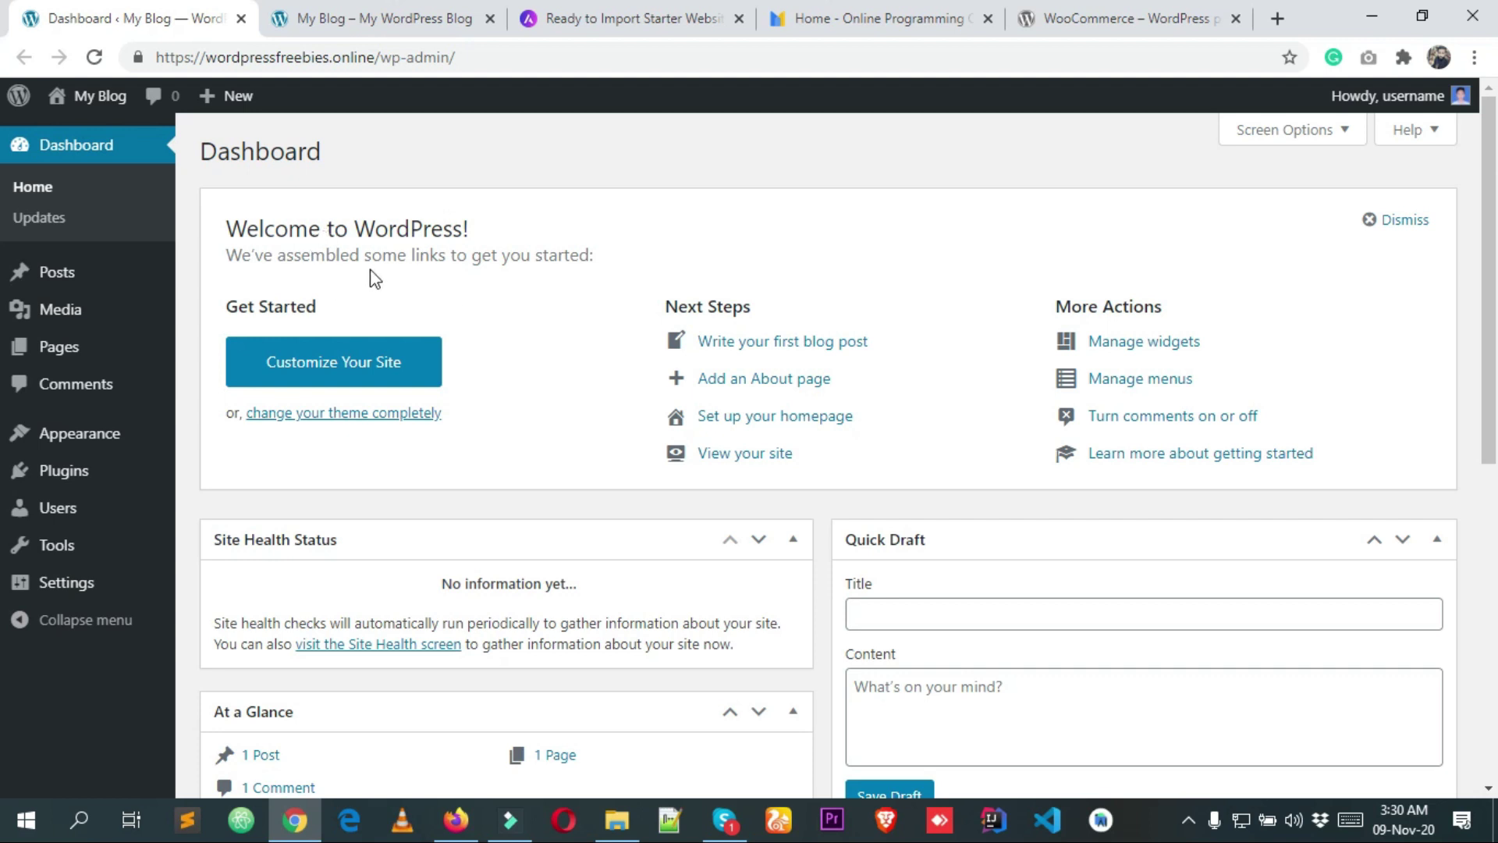
Step: Search Plugins > Add New for woocommerce and install the WooCommerce plugin
{"action": "left_click", "coordinate": [87, 472]}
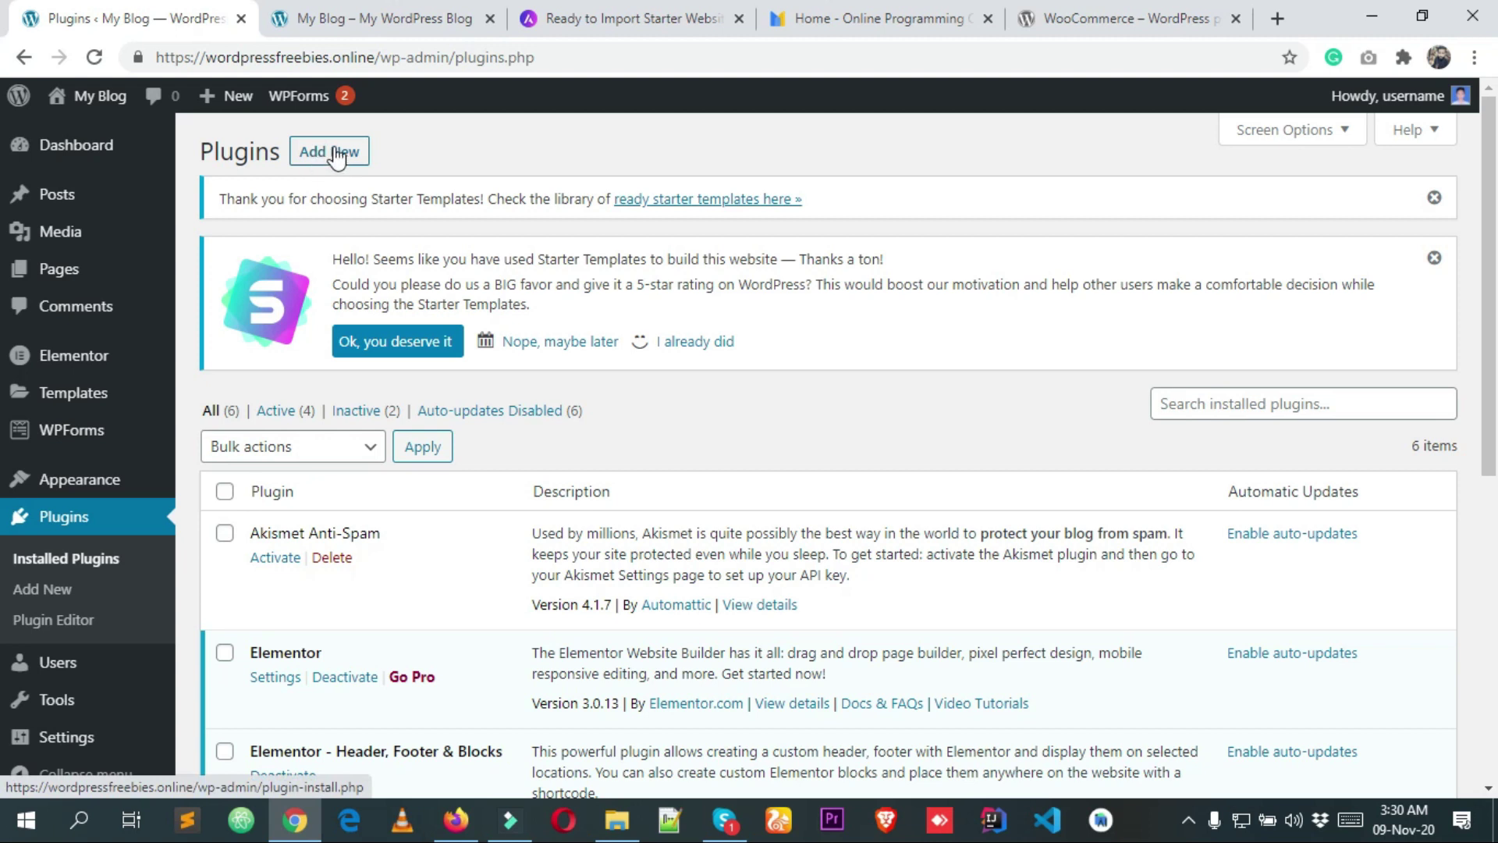
{"action": "left_click", "coordinate": [331, 154]}
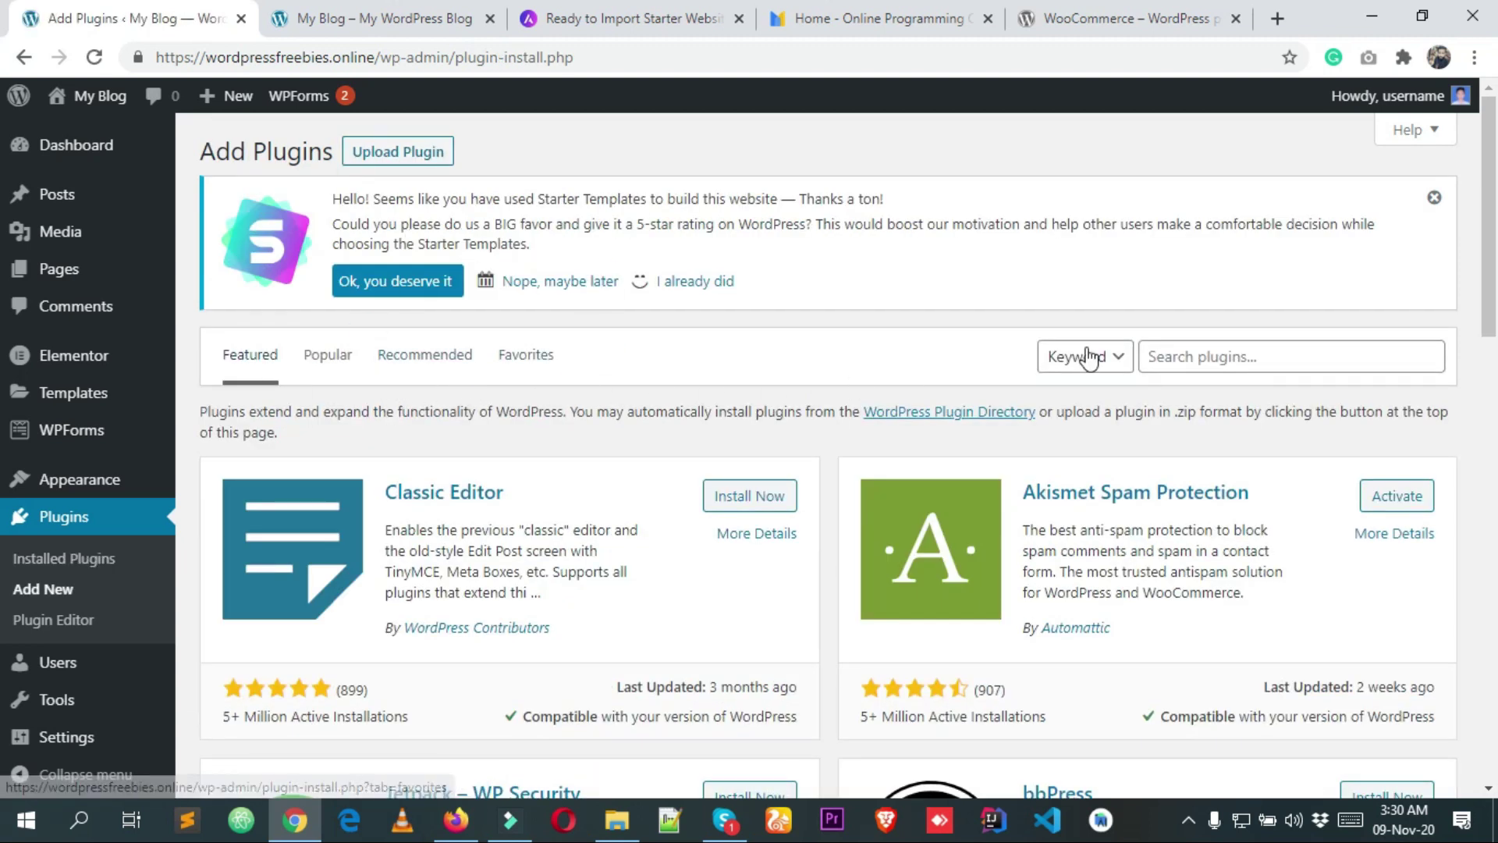
{"action": "left_click", "coordinate": [1200, 355]}
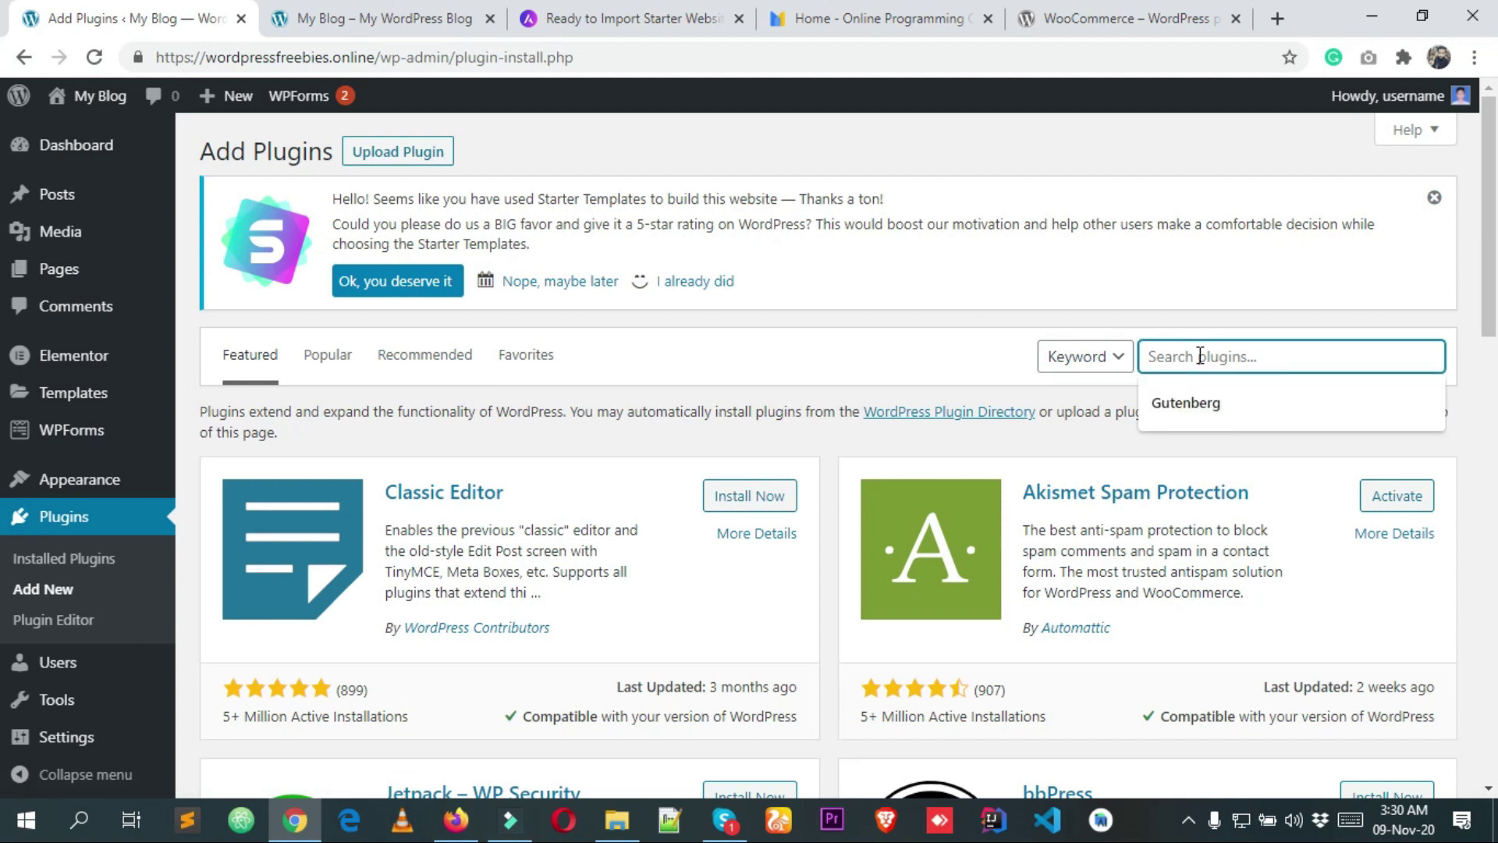
{"action": "type", "text": "woocommerc"}
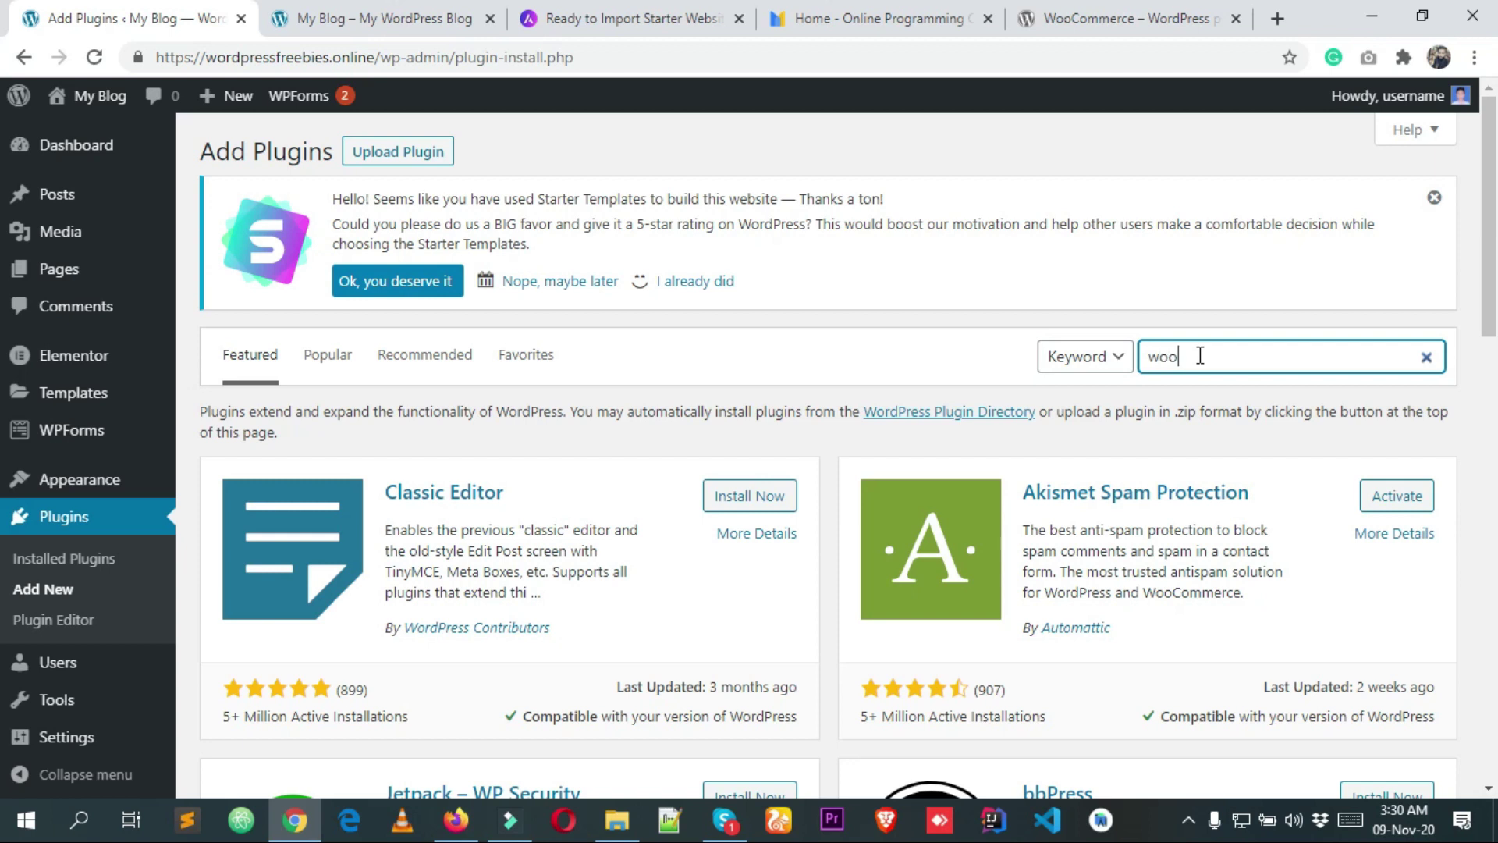
{"action": "type", "text": "e"}
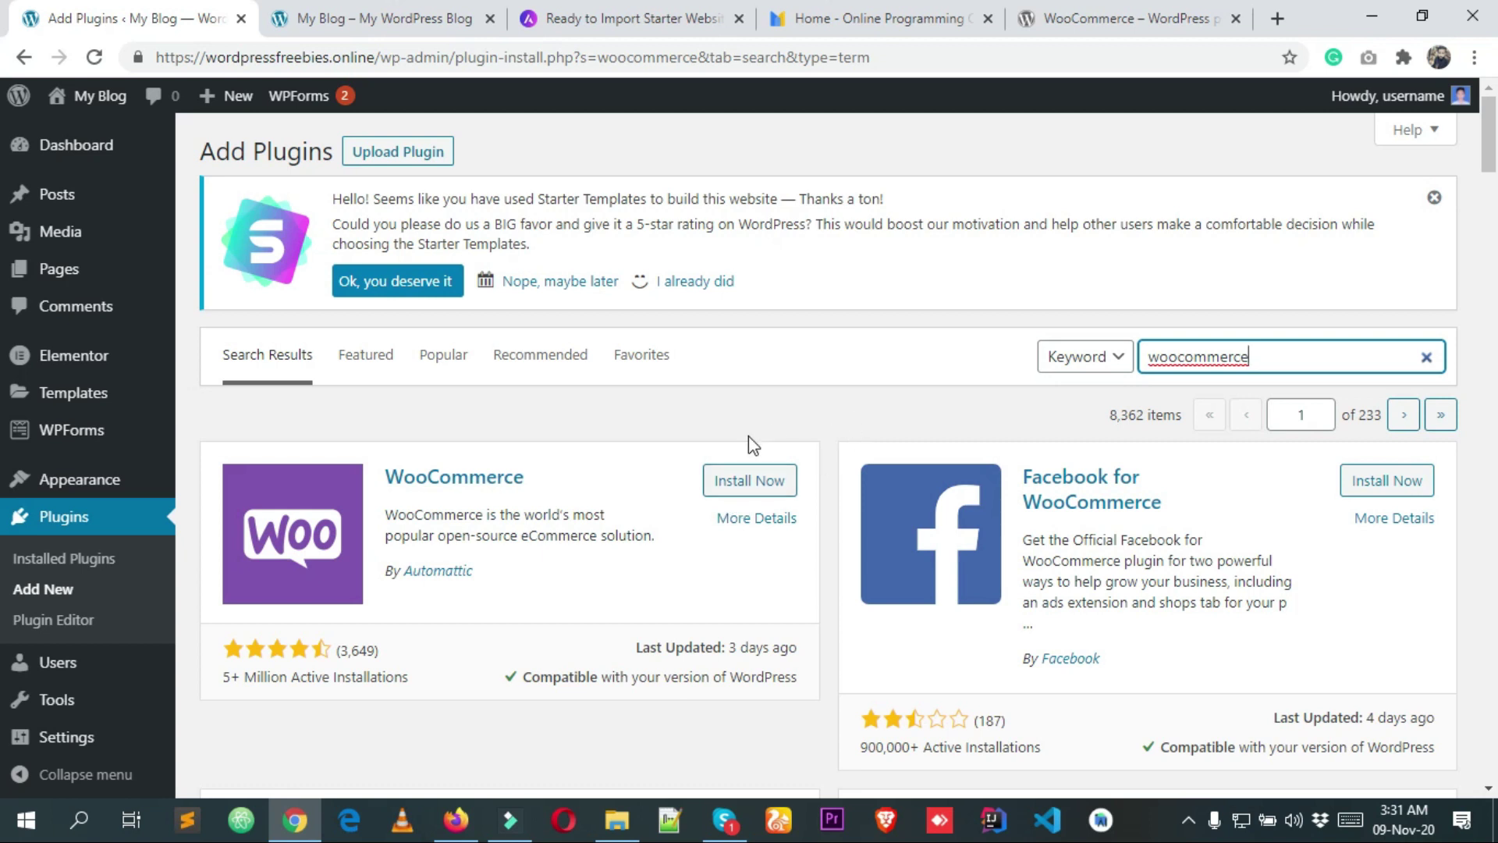
{"action": "left_click", "coordinate": [750, 482]}
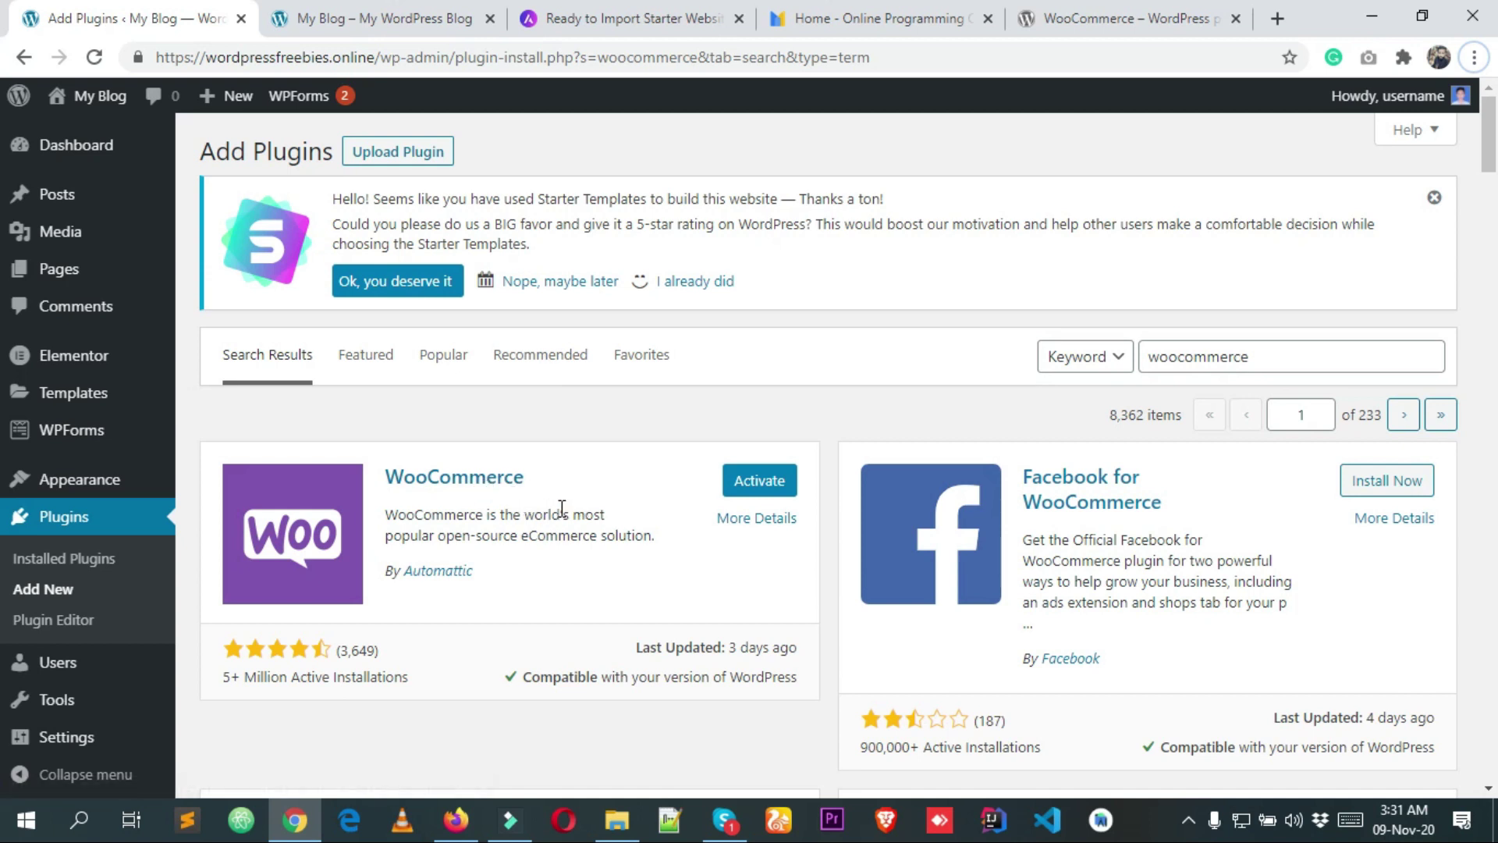
Step: Activate the newly installed WooCommerce plugin
{"action": "left_click", "coordinate": [770, 485]}
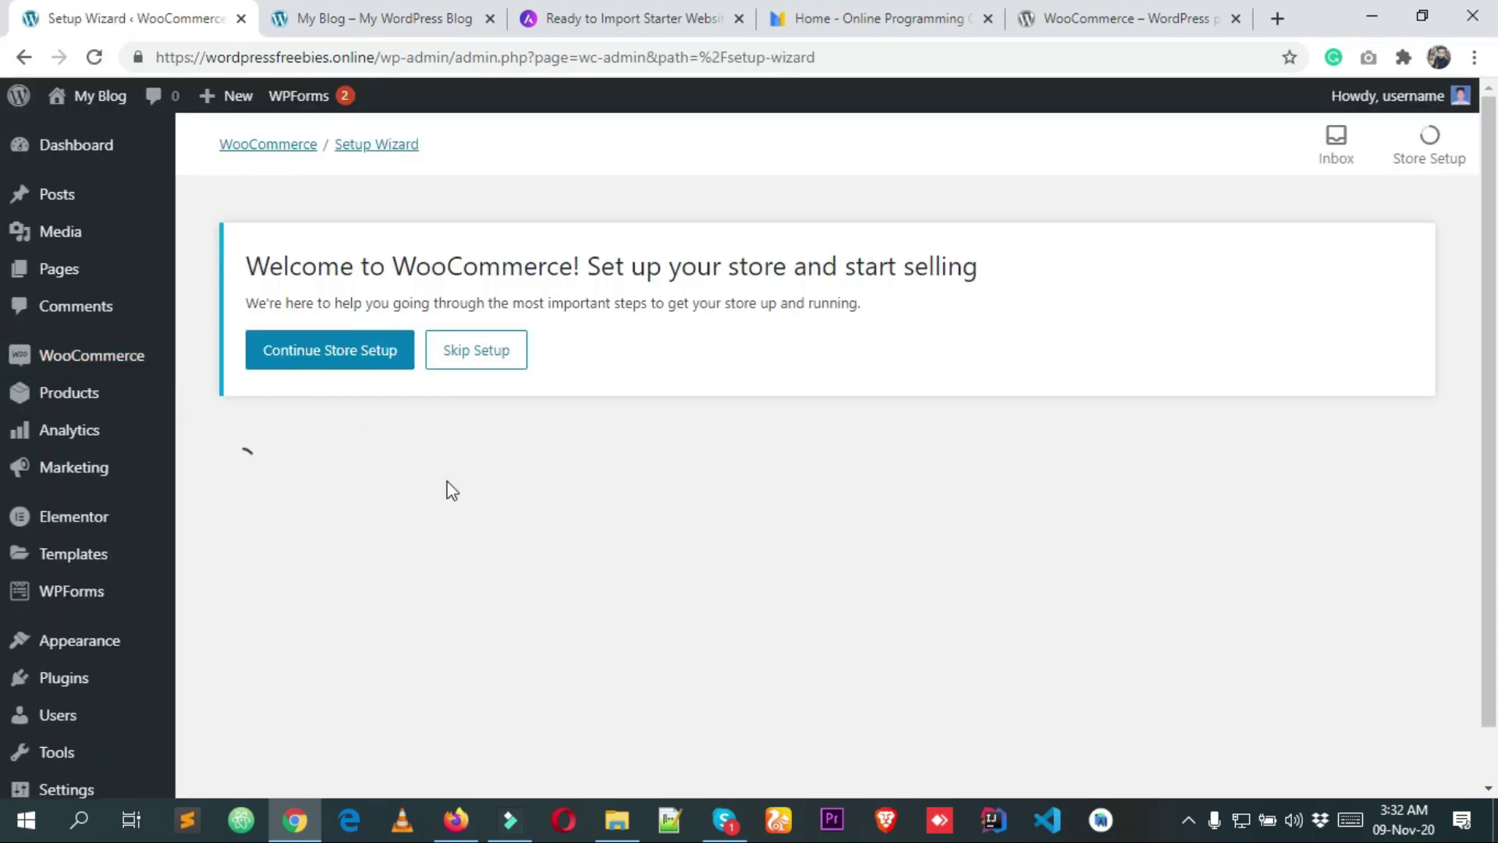
Step: Review the empty Store Details form and start on the first address line
{"action": "scroll", "coordinate": [616, 585], "scroll_direction": "down", "scroll_amount": 3}
{"action": "scroll", "coordinate": [615, 585], "scroll_direction": "up", "scroll_amount": 3}
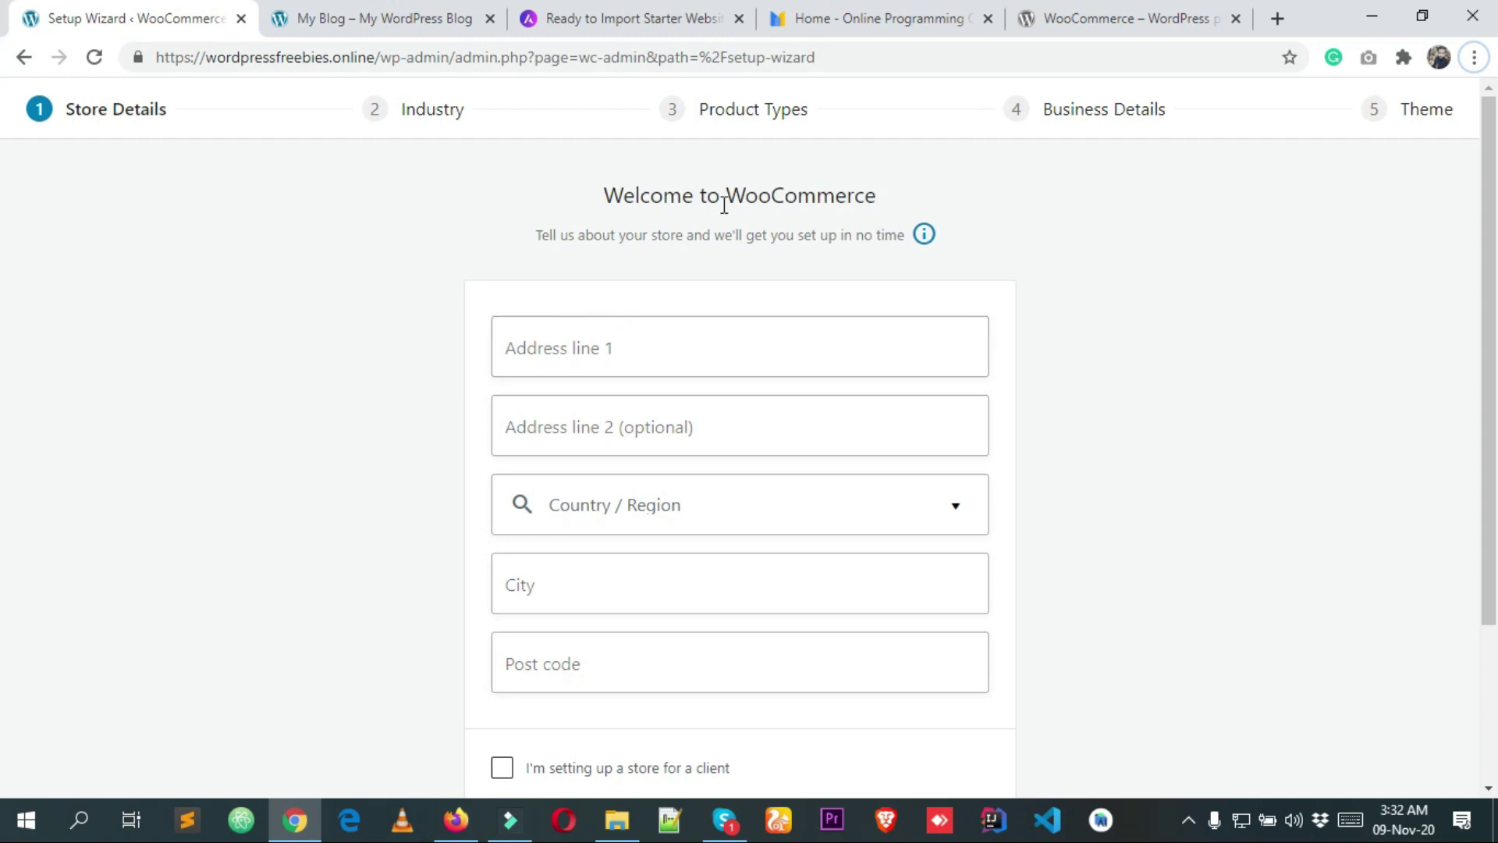
{"action": "scroll", "coordinate": [663, 338], "scroll_direction": "down", "scroll_amount": 3}
{"action": "scroll", "coordinate": [663, 331], "scroll_direction": "up", "scroll_amount": 3}
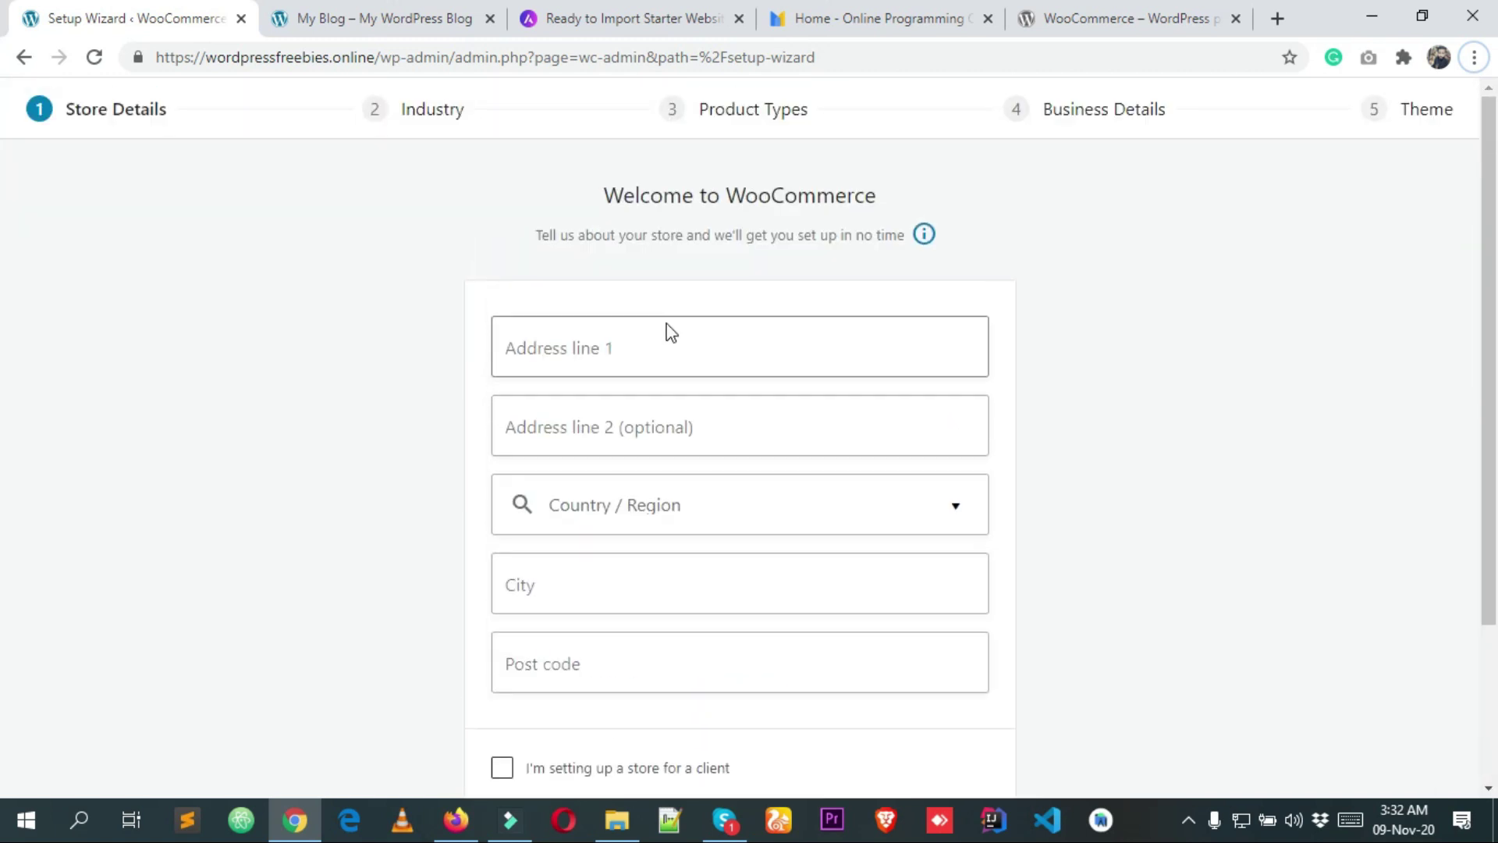
{"action": "left_click", "coordinate": [603, 348]}
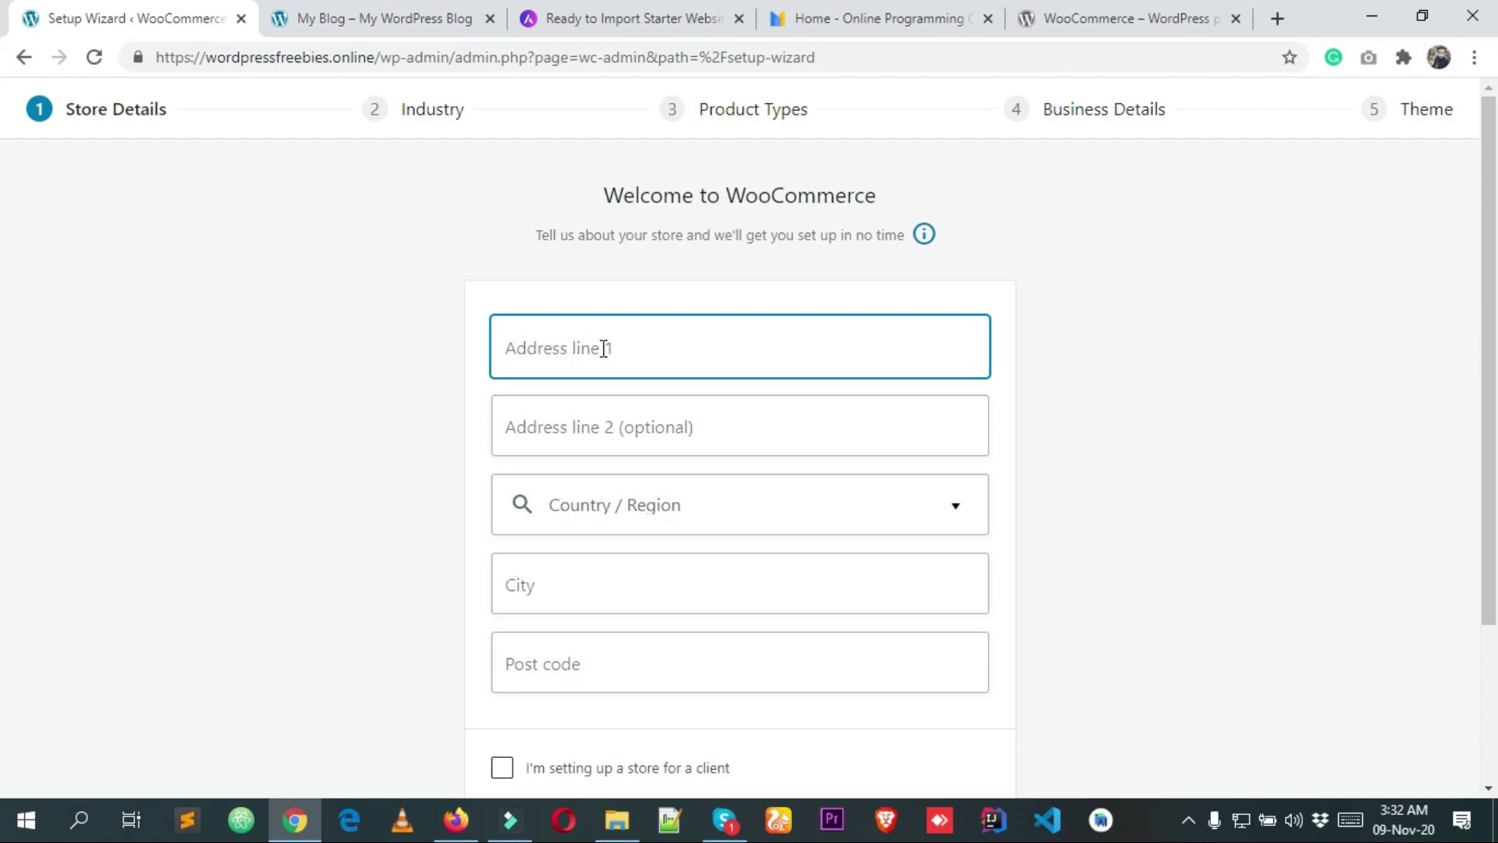
Step: Enter Dhaka as the store's first address line
{"action": "type", "text": "Dhaka"}
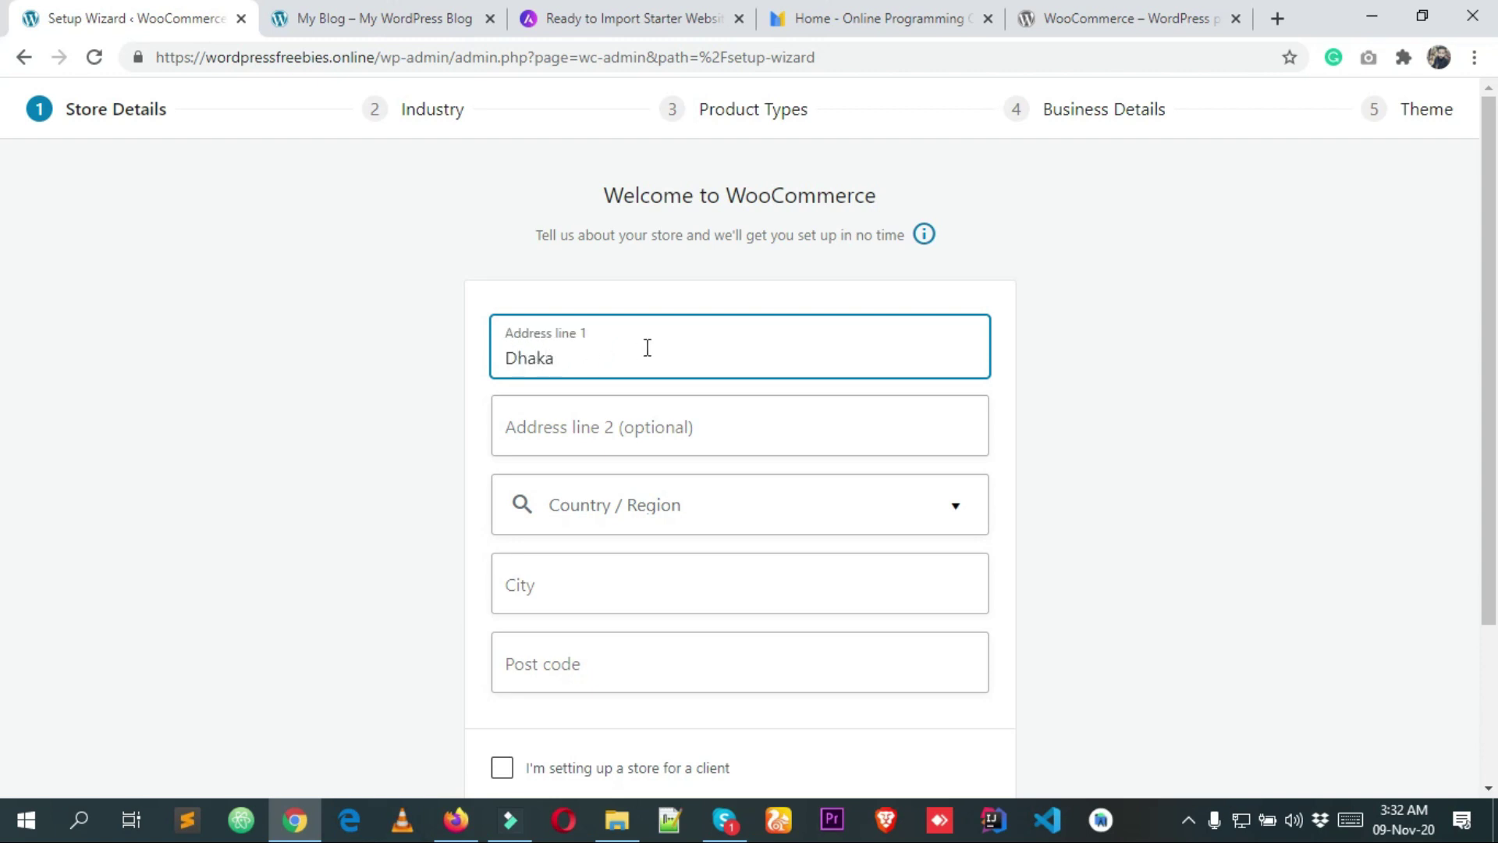
{"action": "left_click_drag", "start_coordinate": [592, 361], "coordinate": [505, 367]}
{"action": "left_click", "coordinate": [595, 362]}
{"action": "left_click_drag", "start_coordinate": [595, 361], "coordinate": [414, 351]}
{"action": "left_click", "coordinate": [493, 419]}
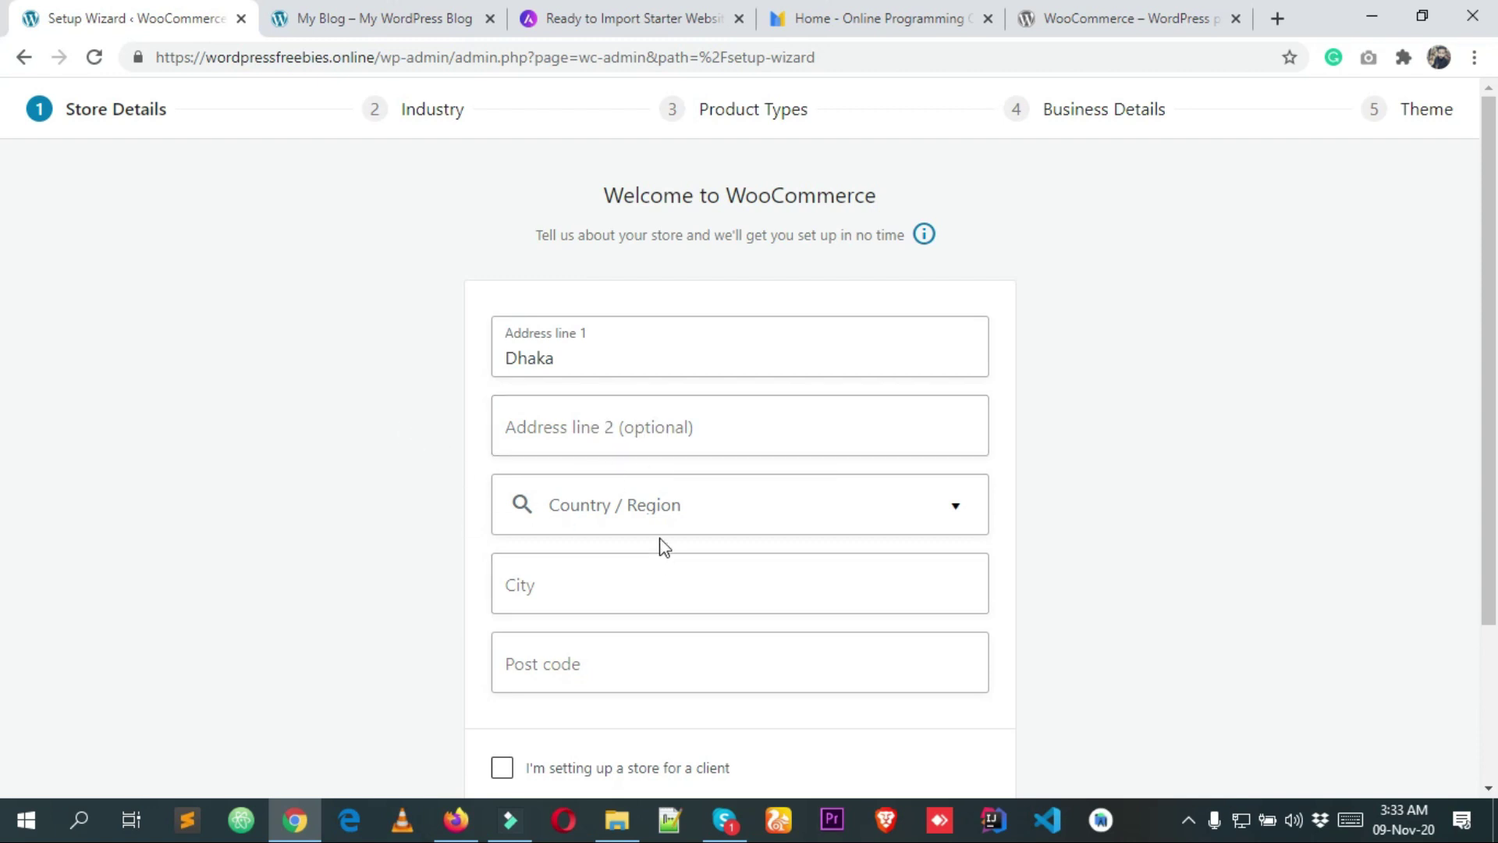
Step: Set the Country/Region to Bangladesh — Dhaka
{"action": "left_click", "coordinate": [621, 512]}
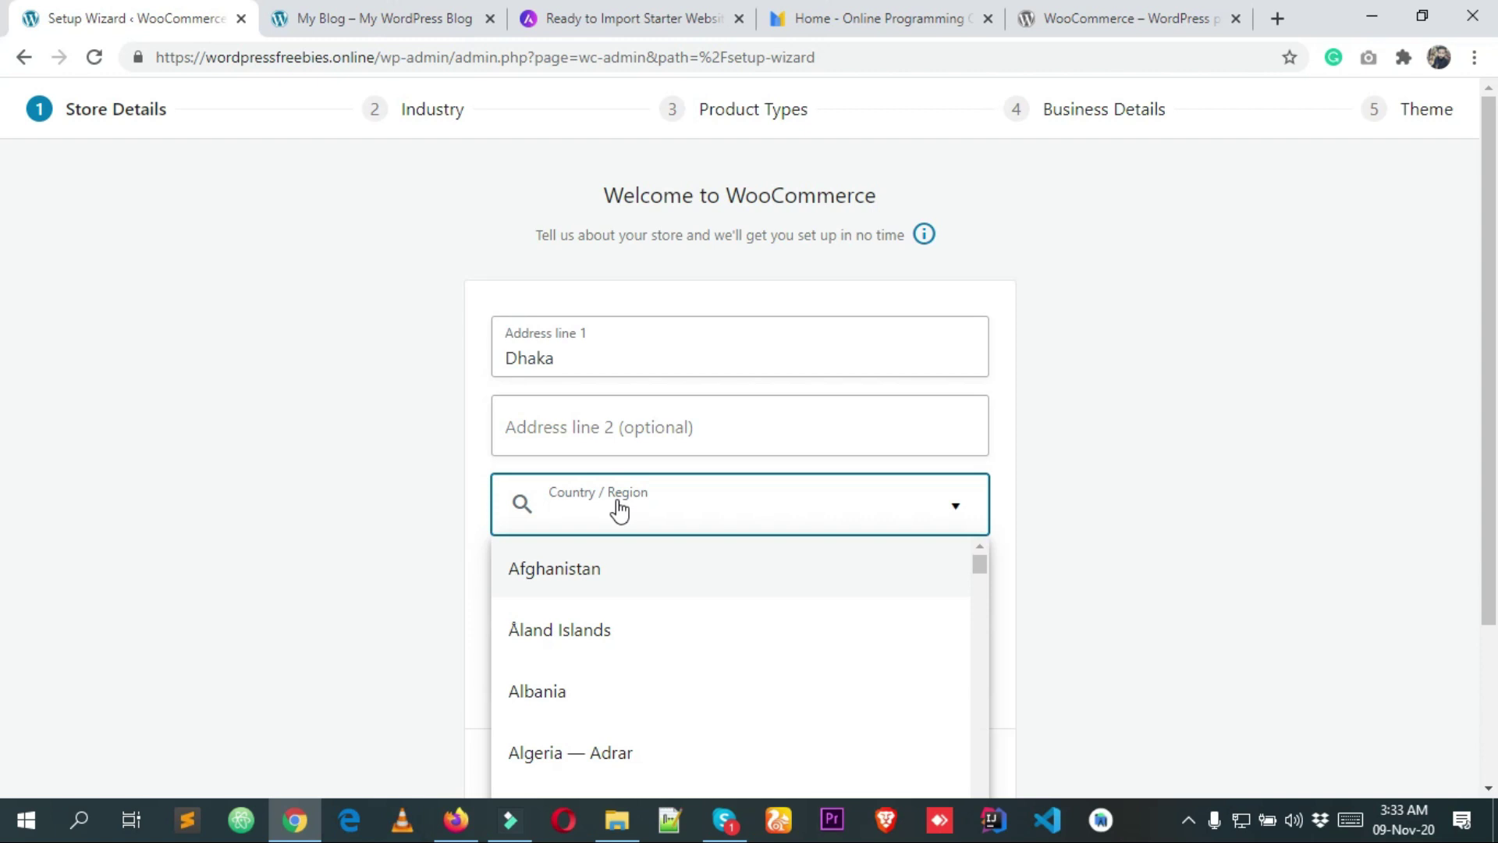
{"action": "scroll", "coordinate": [562, 625], "scroll_direction": "down", "scroll_amount": 3}
{"action": "scroll", "coordinate": [562, 625], "scroll_direction": "up", "scroll_amount": 3}
{"action": "type", "text": "d"}
{"action": "key", "text": "BackSpace"}
{"action": "type", "text": "an"}
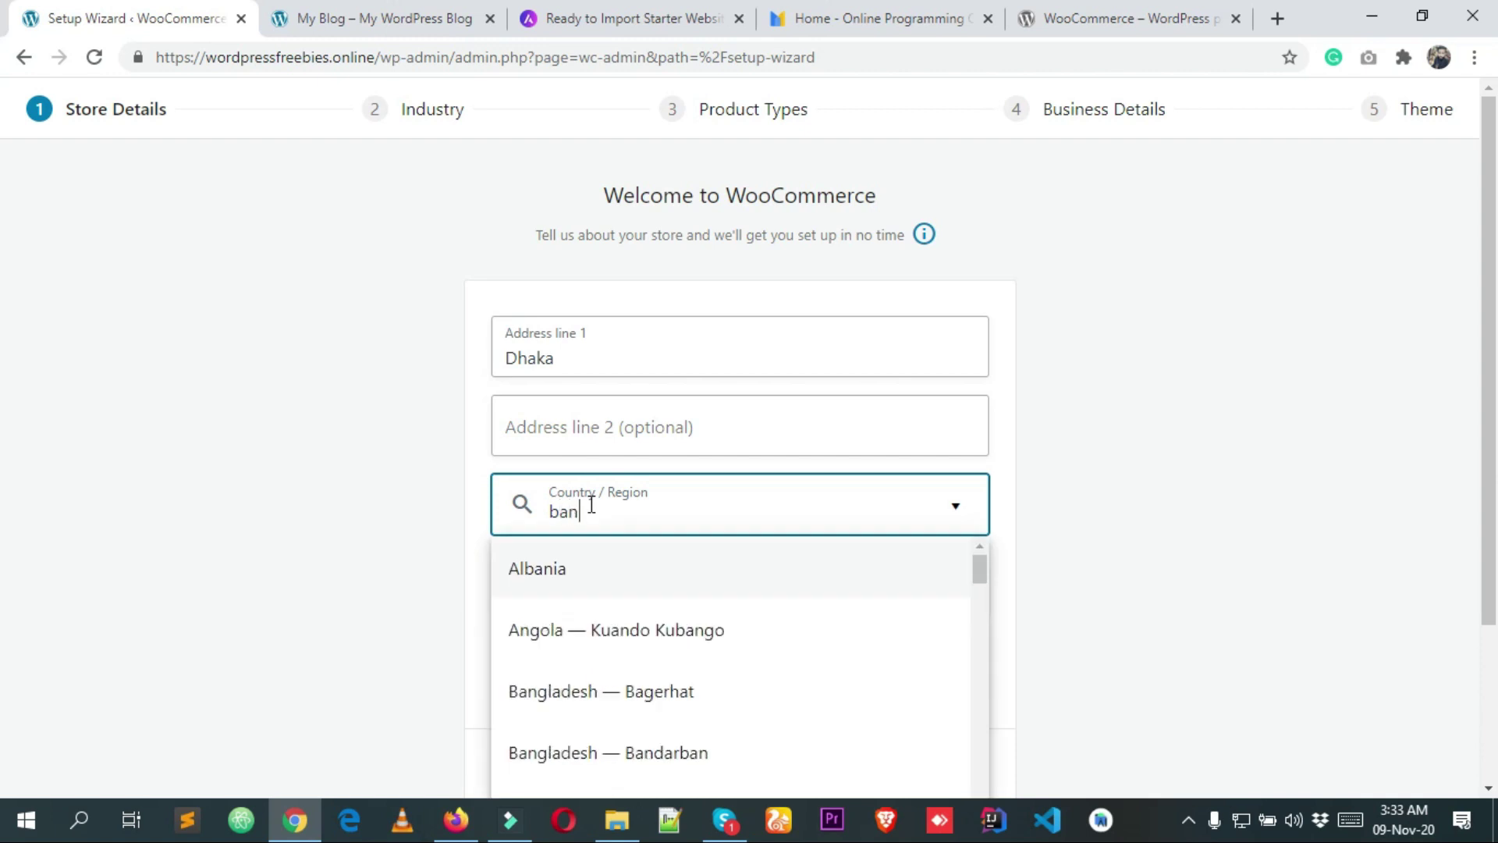
{"action": "type", "text": "gl"}
{"action": "scroll", "coordinate": [667, 632], "scroll_direction": "down", "scroll_amount": 2}
{"action": "scroll", "coordinate": [663, 663], "scroll_direction": "down", "scroll_amount": 3}
{"action": "type", "text": "ade"}
{"action": "scroll", "coordinate": [679, 646], "scroll_direction": "down", "scroll_amount": 3}
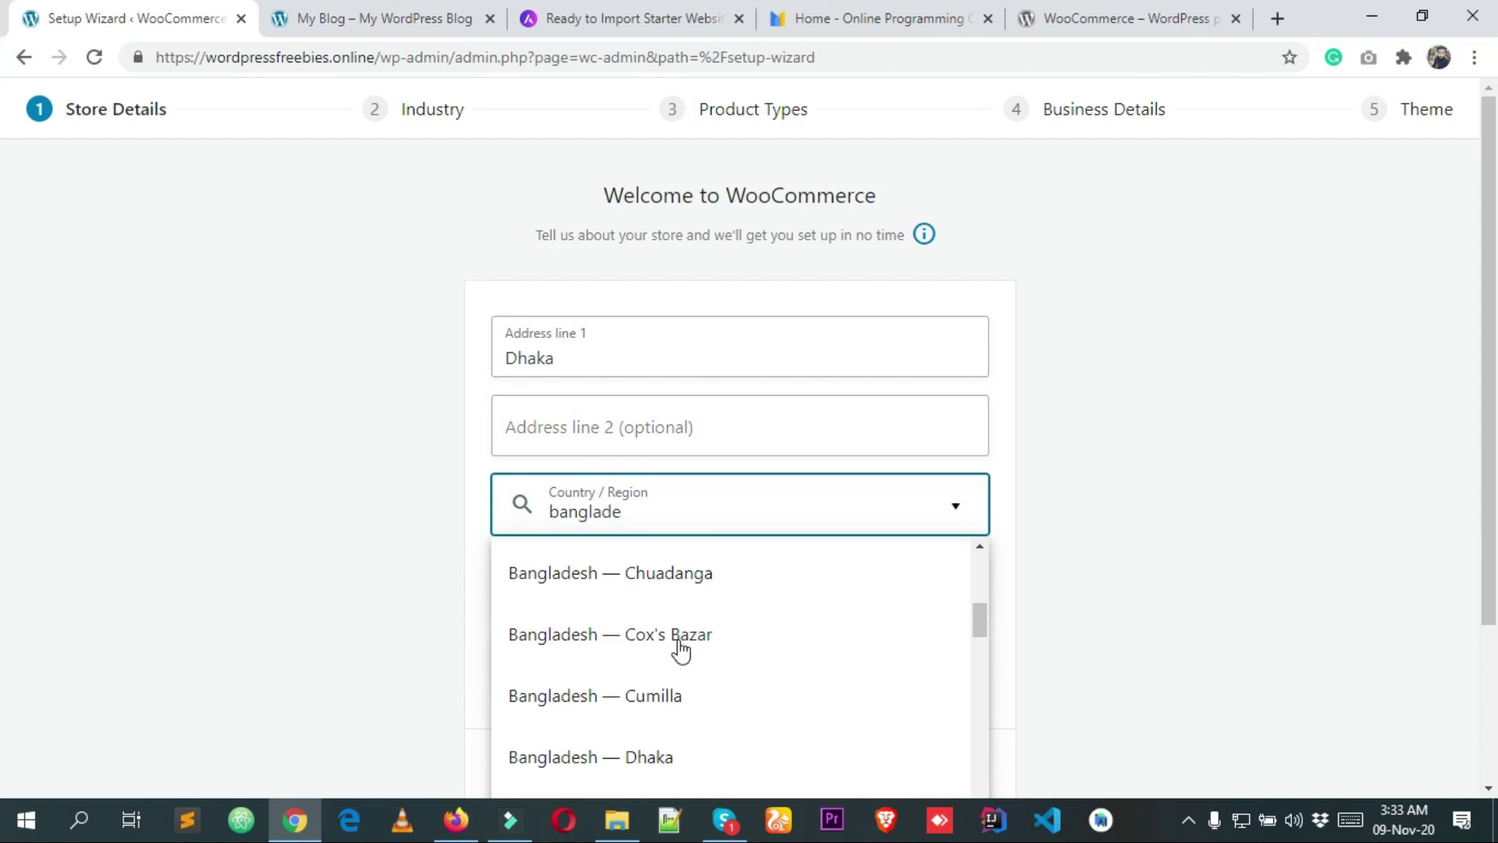
{"action": "left_click", "coordinate": [668, 649]}
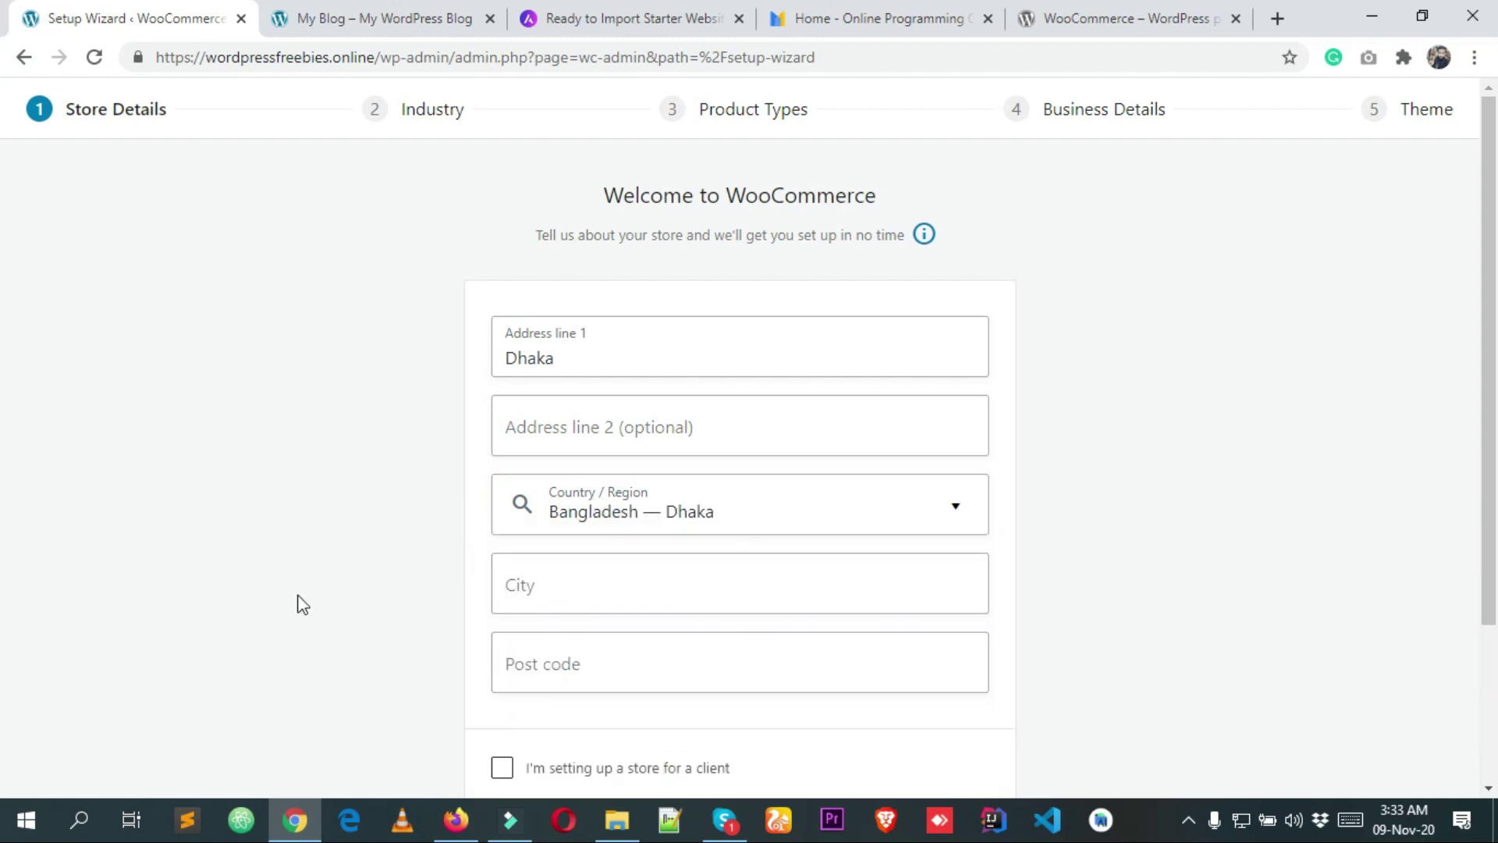
{"action": "scroll", "coordinate": [585, 601], "scroll_direction": "down", "scroll_amount": 2}
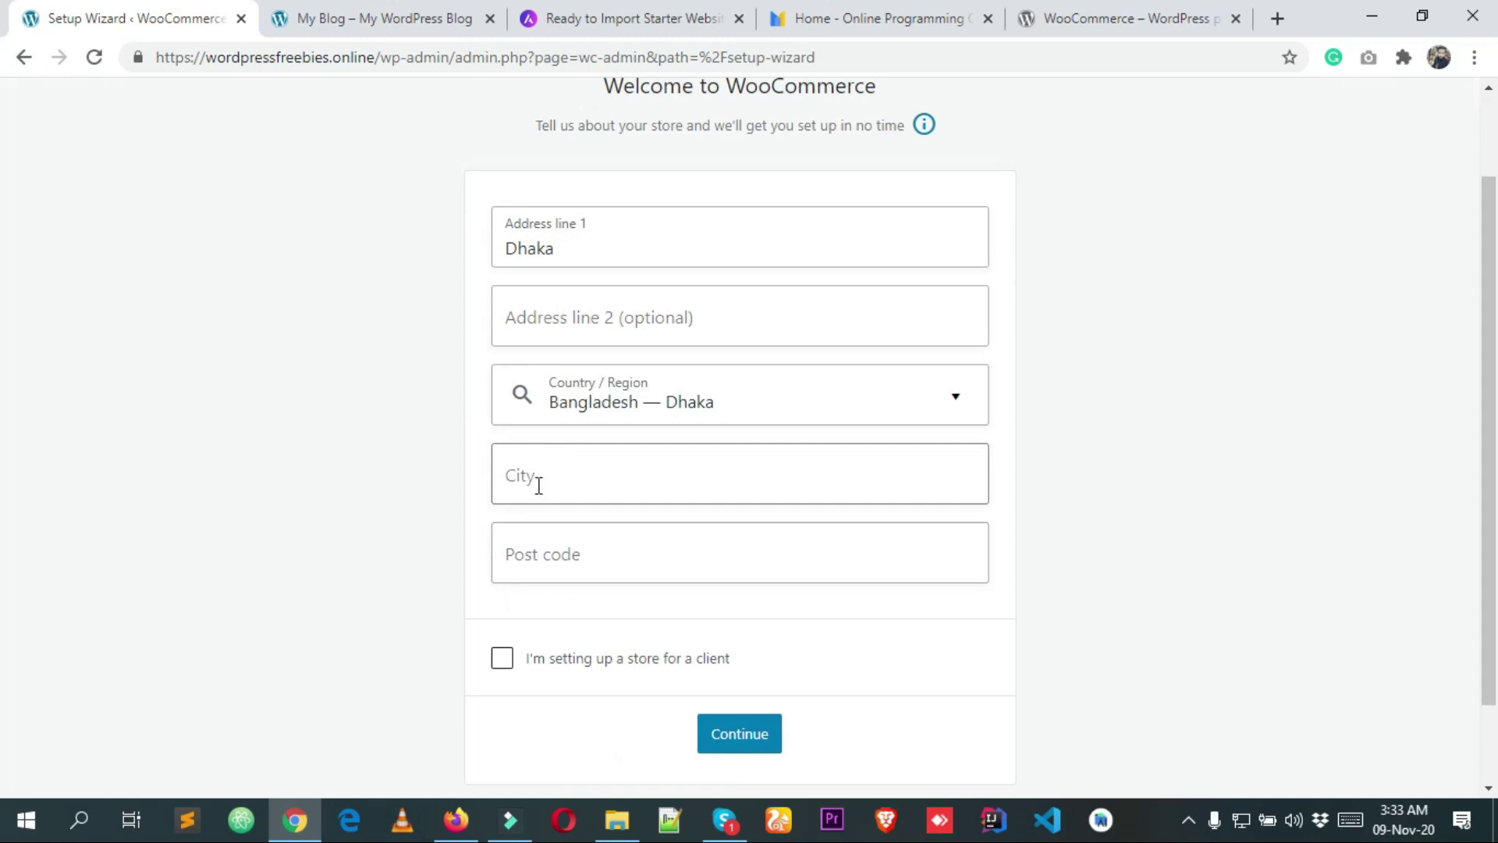
Step: Enter Dhaka as the city and open a new browser tab
{"action": "left_click", "coordinate": [568, 476]}
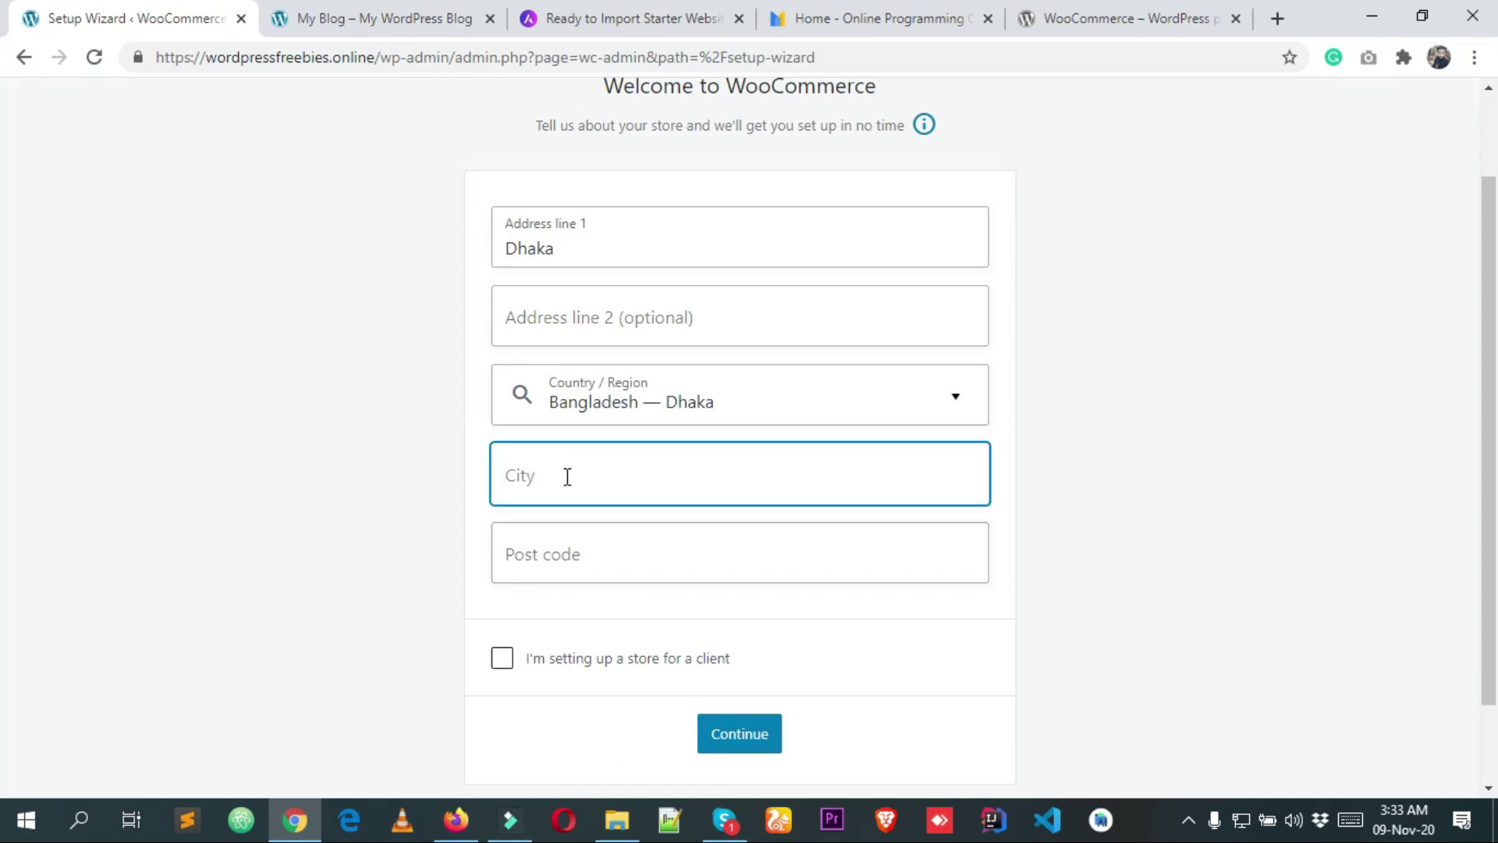
{"action": "type", "text": "Dhaka"}
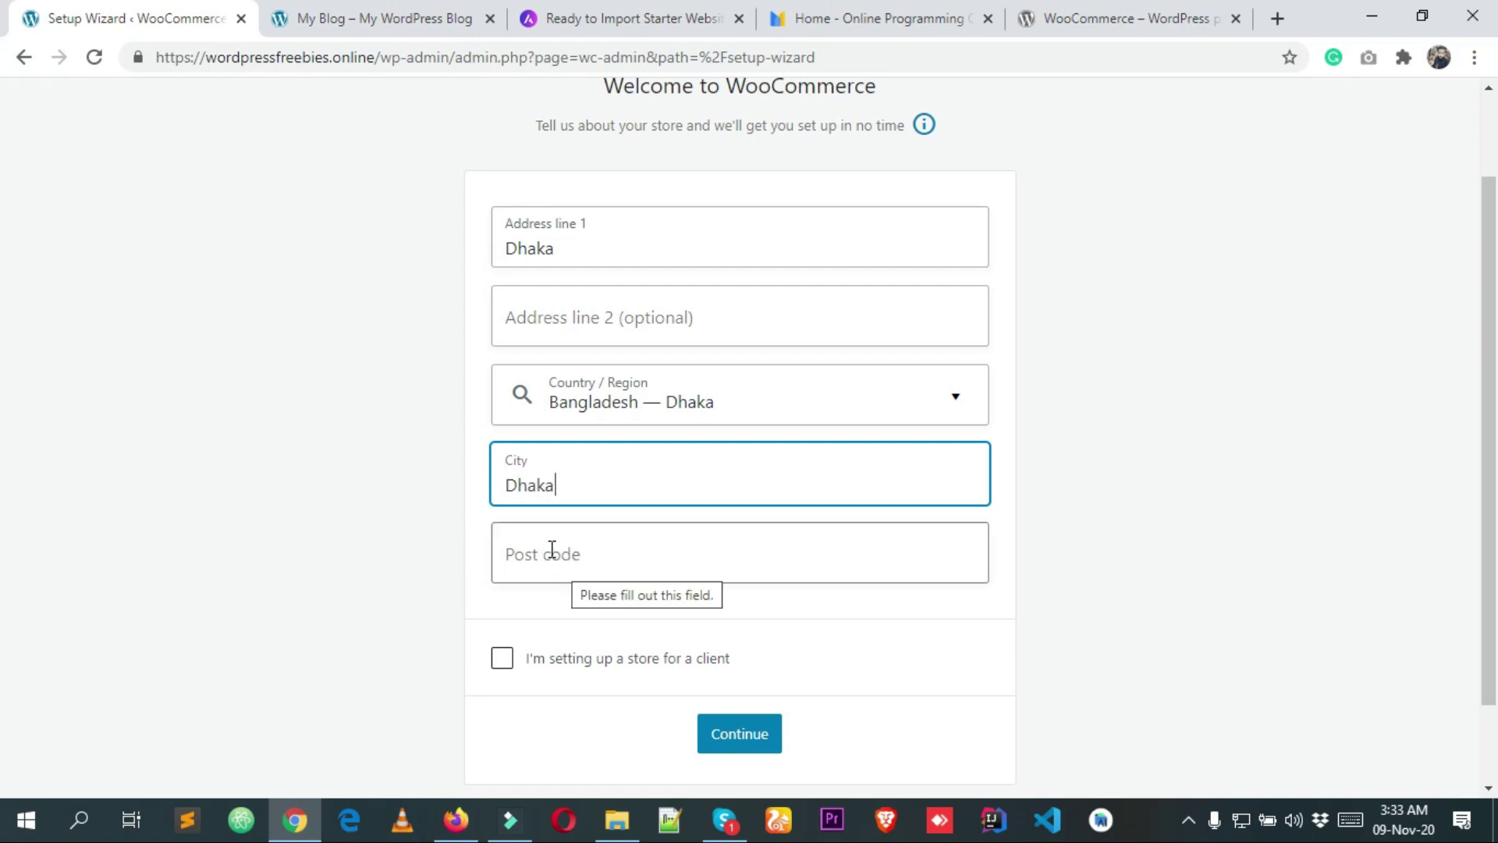
{"action": "left_click", "coordinate": [568, 567]}
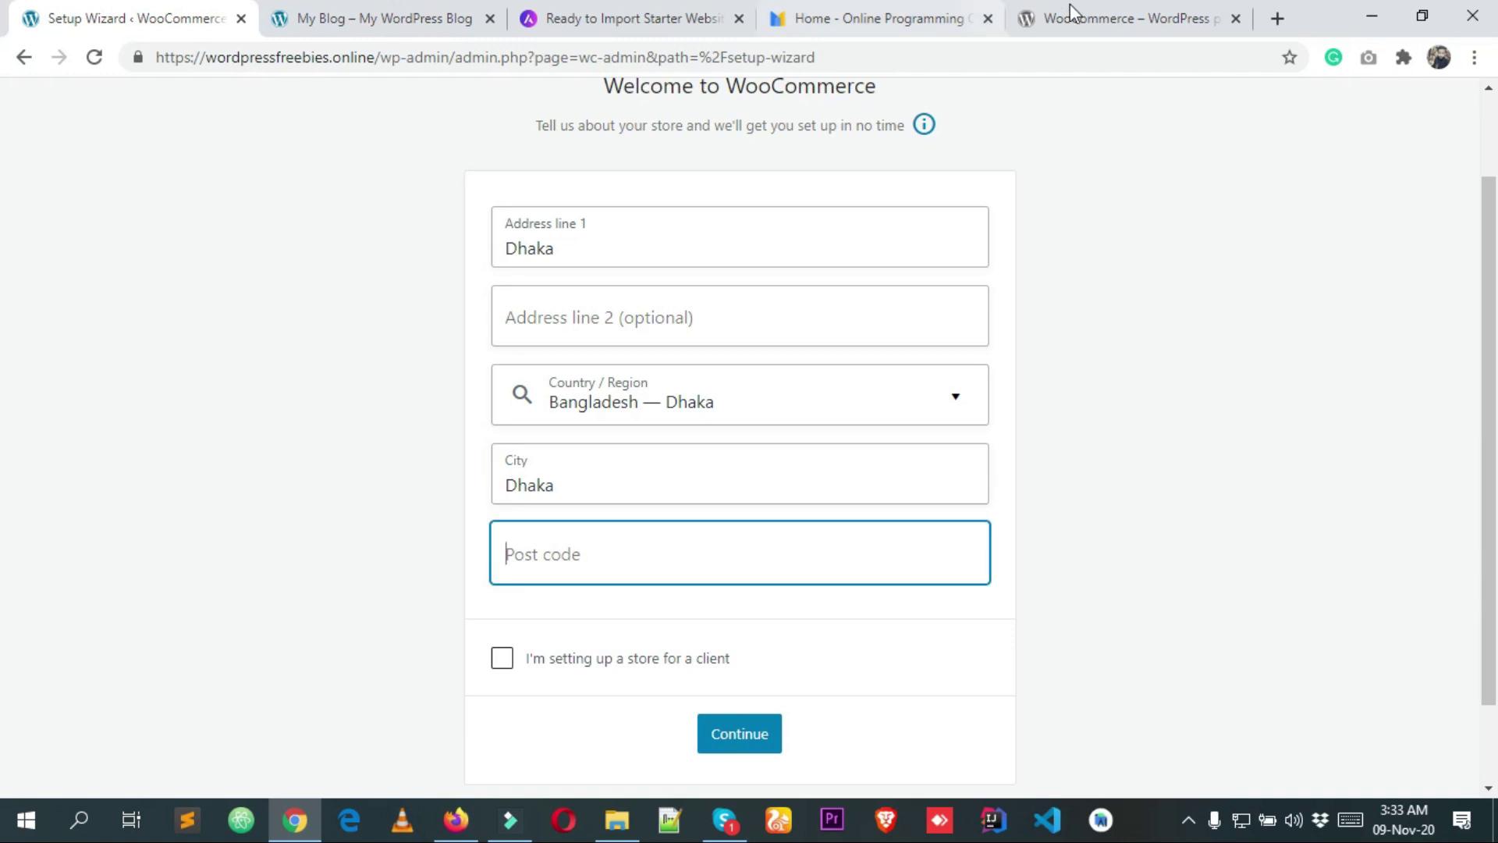
{"action": "left_click", "coordinate": [1278, 18]}
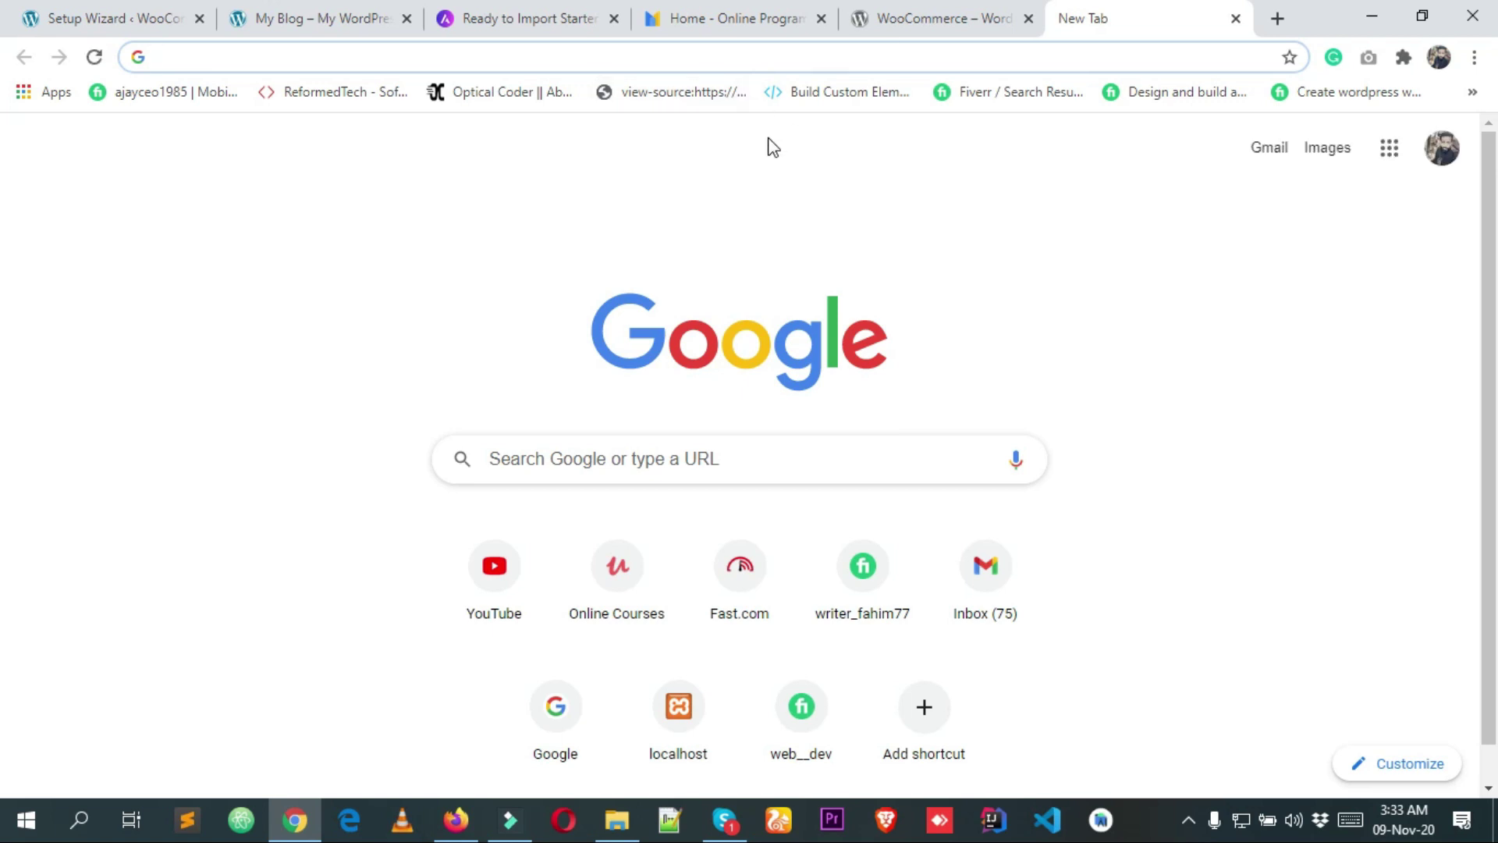
Step: Search Google for 'uttara postal code' and pass the crosswalk reCAPTCHA
{"action": "type", "text": "uttara po"}
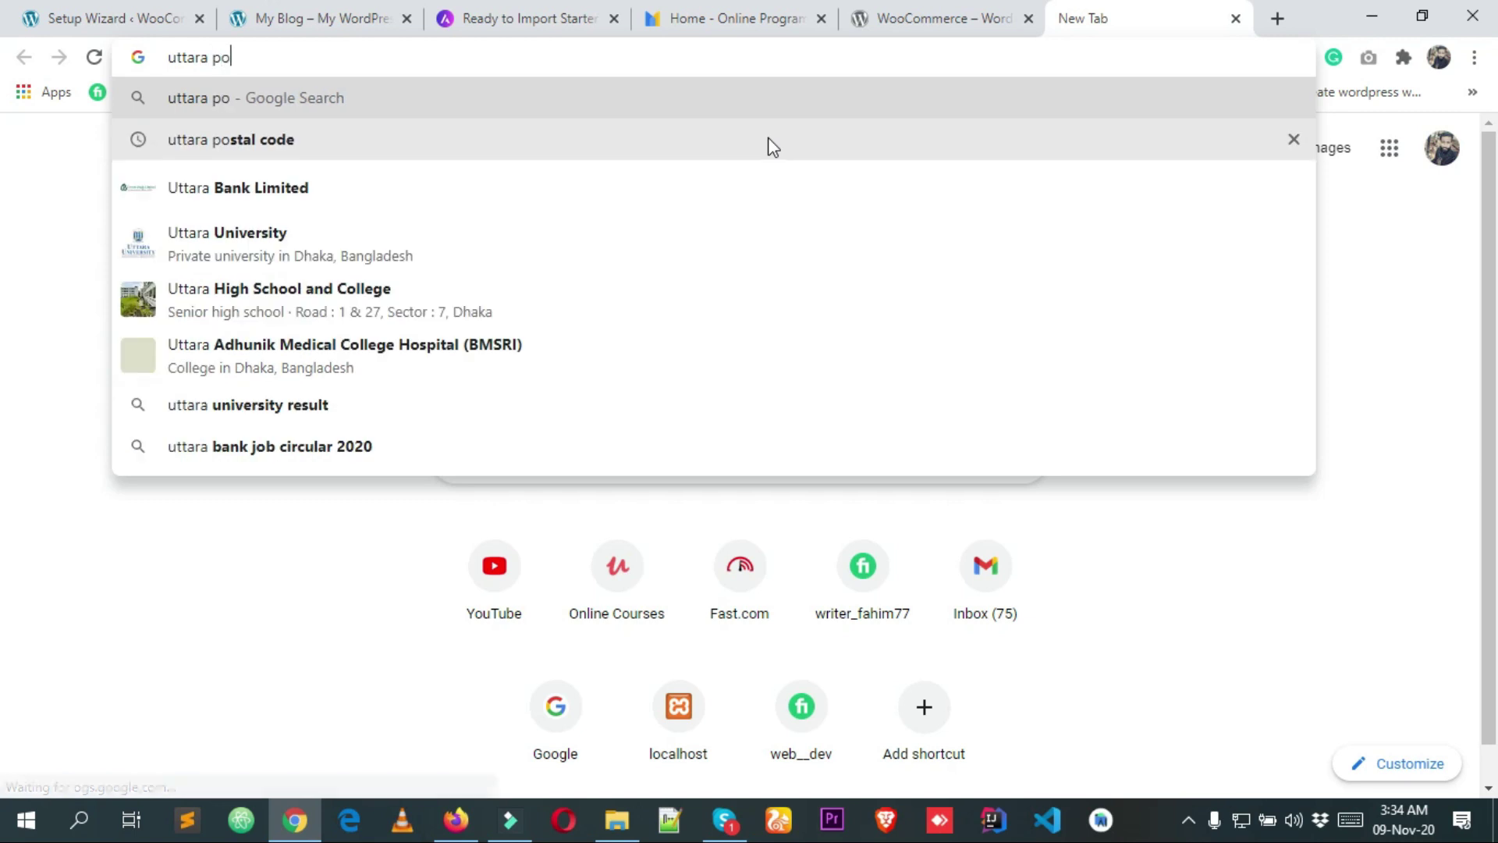
{"action": "type", "text": "stal code"}
{"action": "key", "text": "Return"}
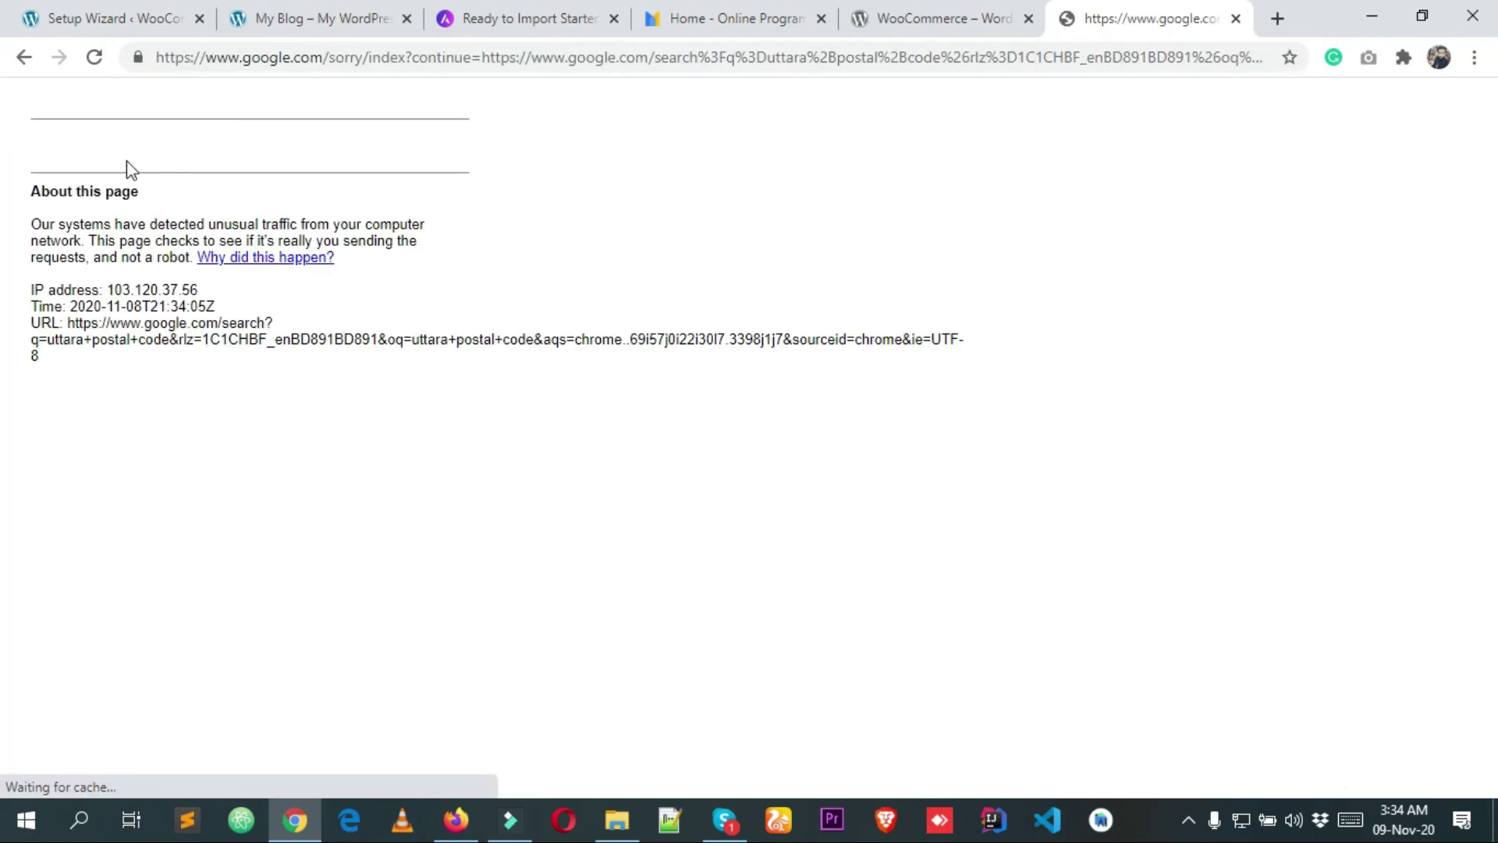
{"action": "left_click", "coordinate": [127, 206]}
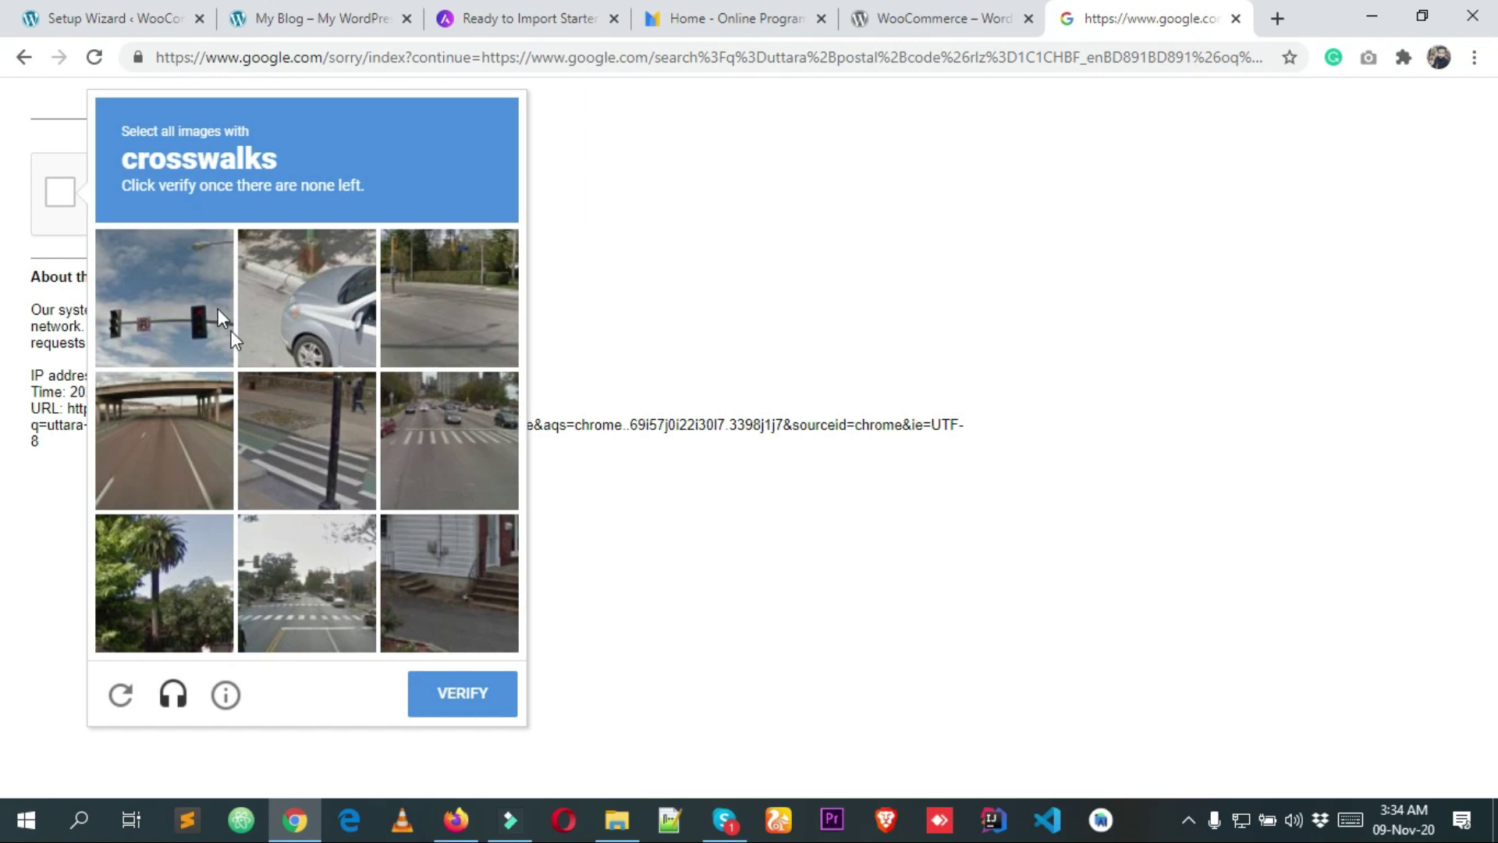
{"action": "left_click", "coordinate": [322, 439]}
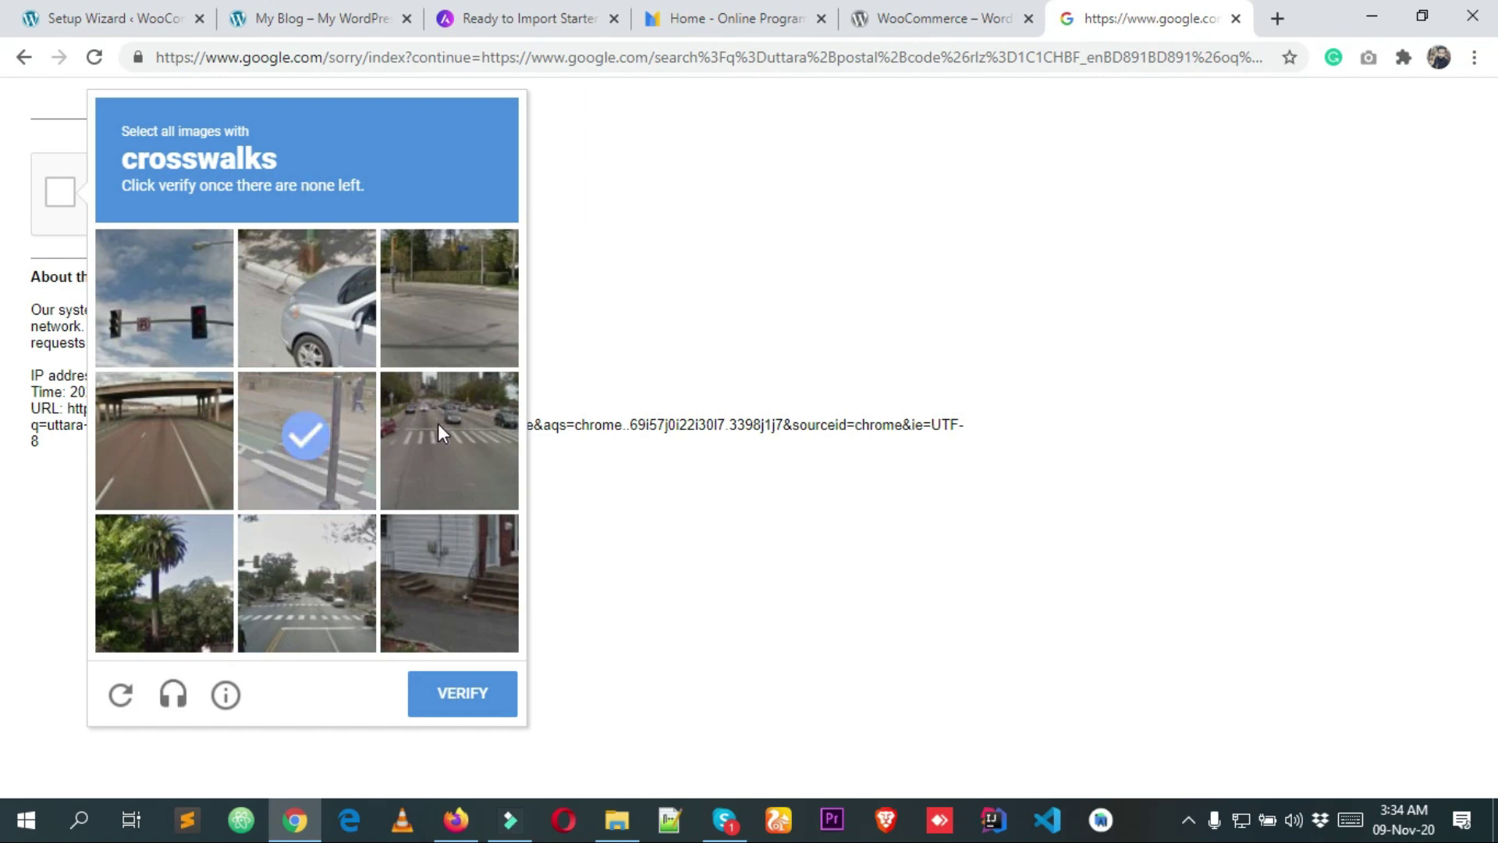
{"action": "left_click", "coordinate": [329, 608]}
{"action": "left_click", "coordinate": [429, 450]}
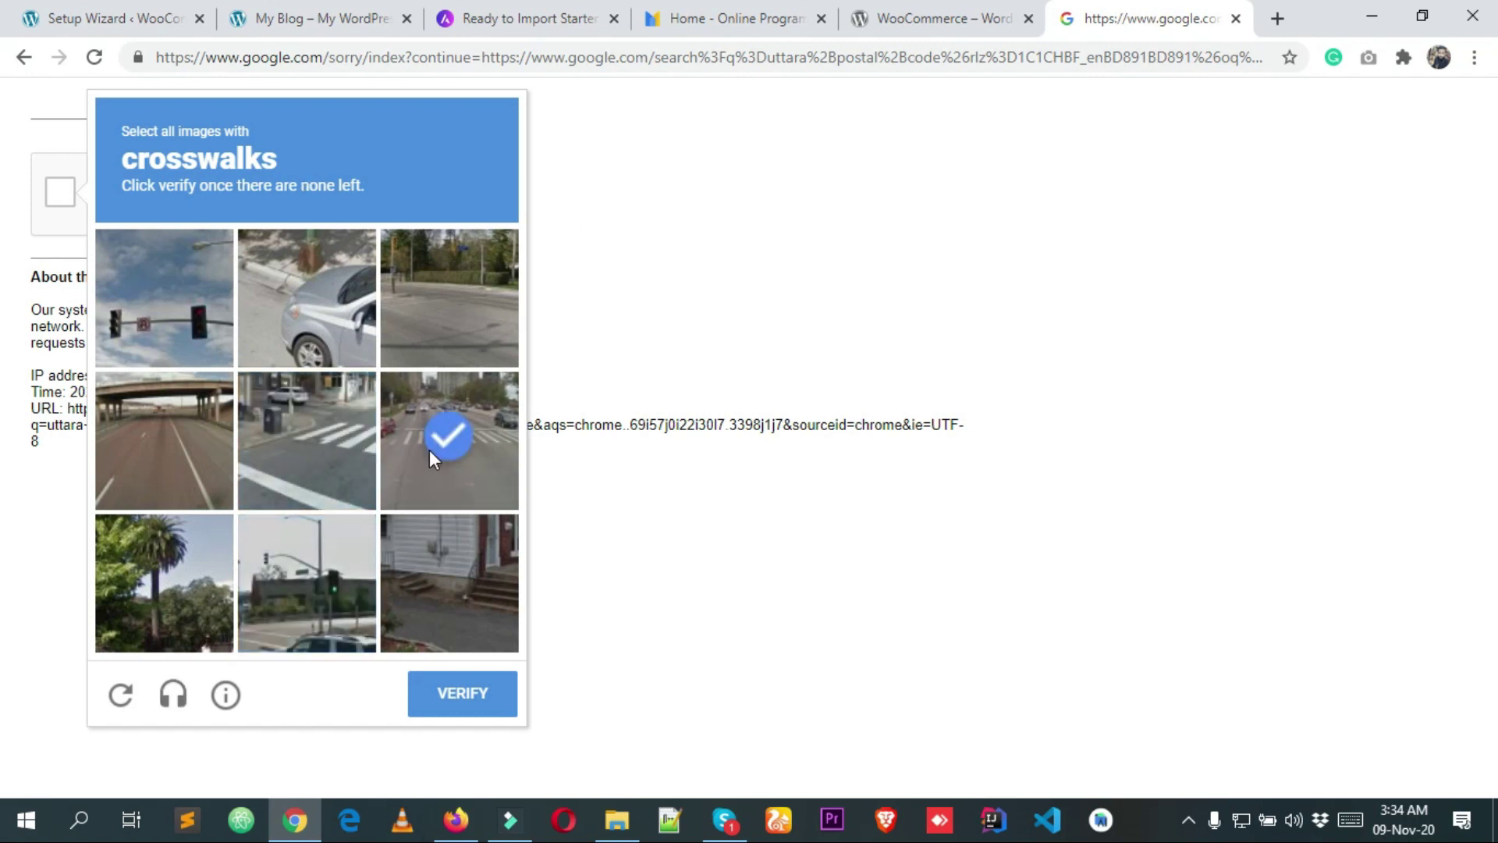
{"action": "left_click", "coordinate": [334, 452]}
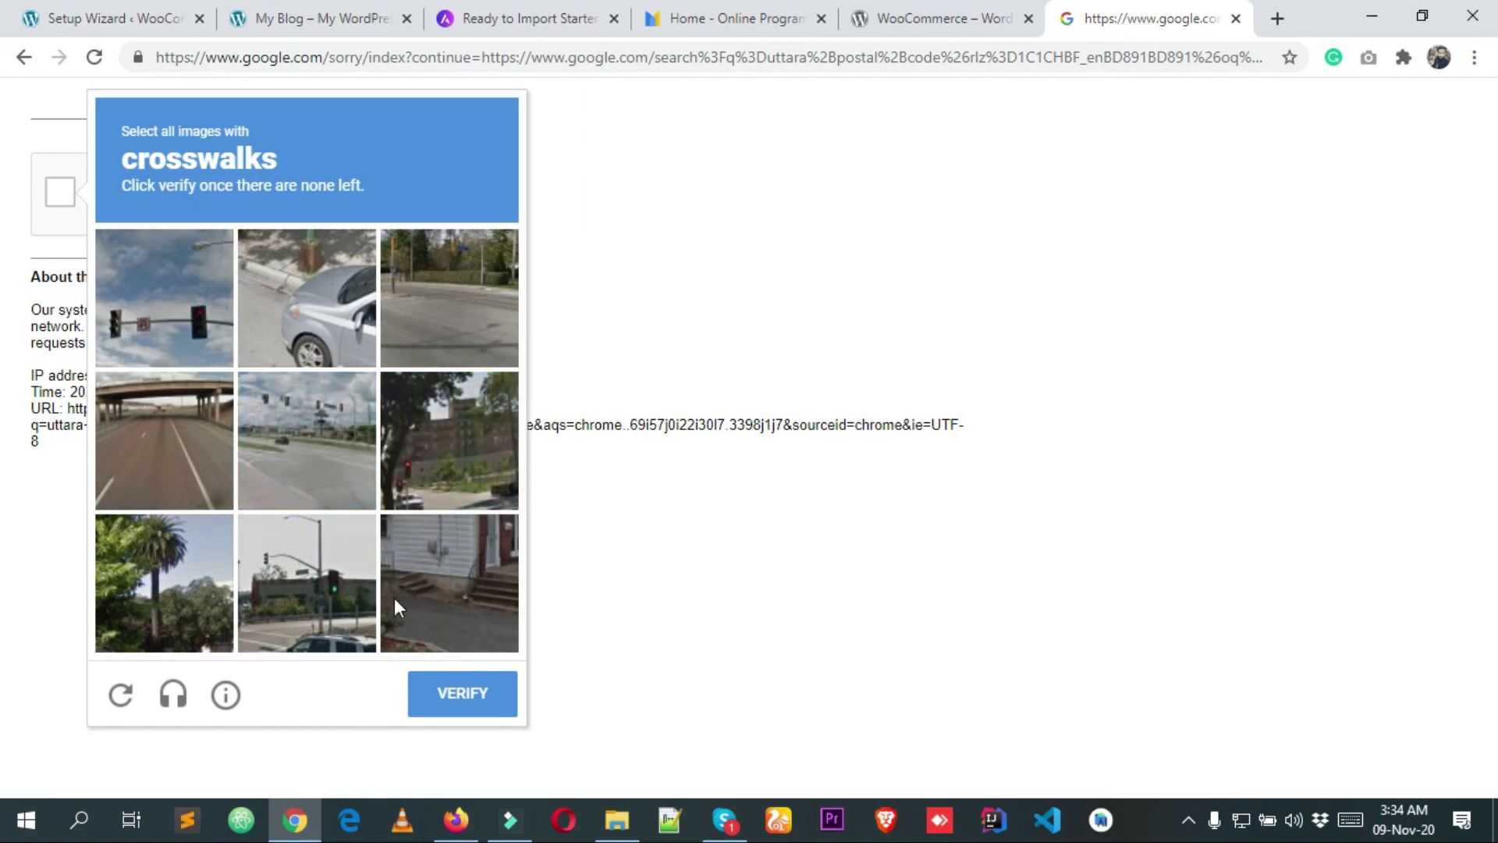
{"action": "left_click", "coordinate": [475, 705]}
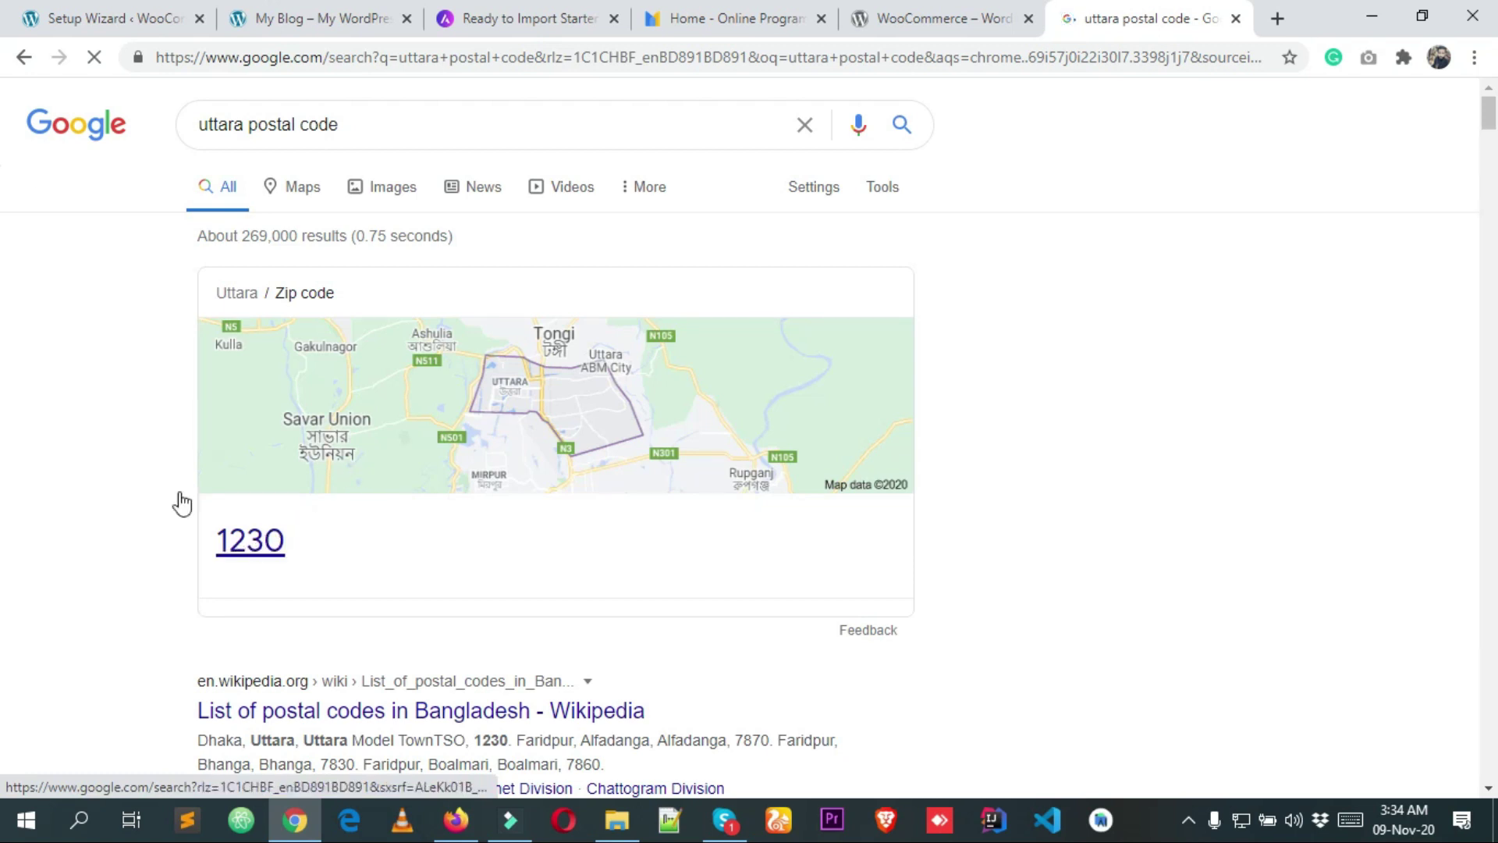
Step: Copy the postal code 1230 and return to the WooCommerce setup wizard tab
{"action": "scroll", "coordinate": [370, 234], "scroll_direction": "down", "scroll_amount": 3}
{"action": "left_click_drag", "start_coordinate": [332, 325], "coordinate": [199, 324]}
{"action": "key", "text": "ctrl+c"}
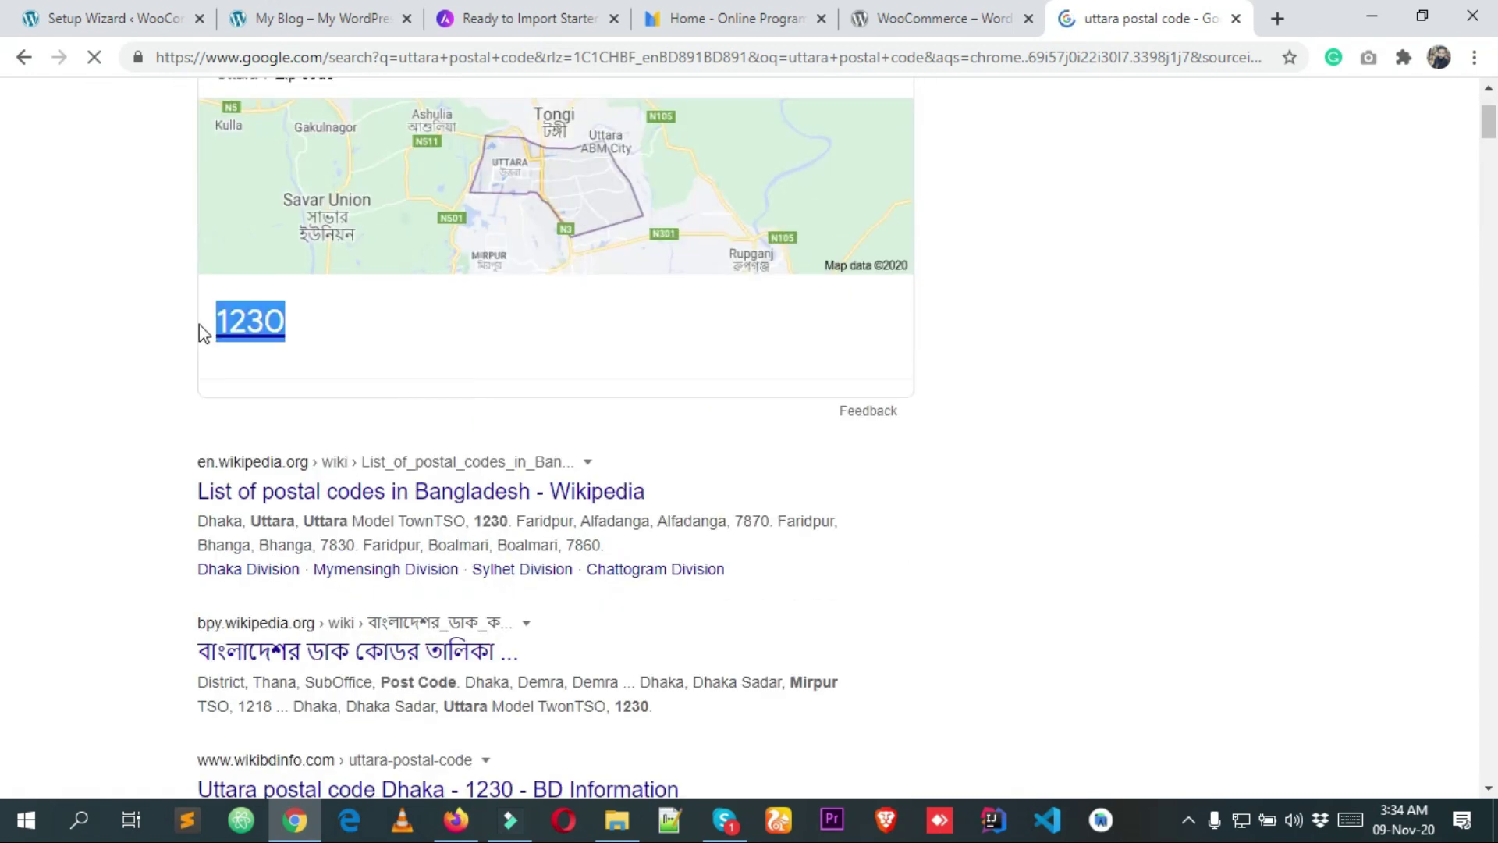
{"action": "left_click", "coordinate": [324, 10]}
{"action": "left_click", "coordinate": [502, 6]}
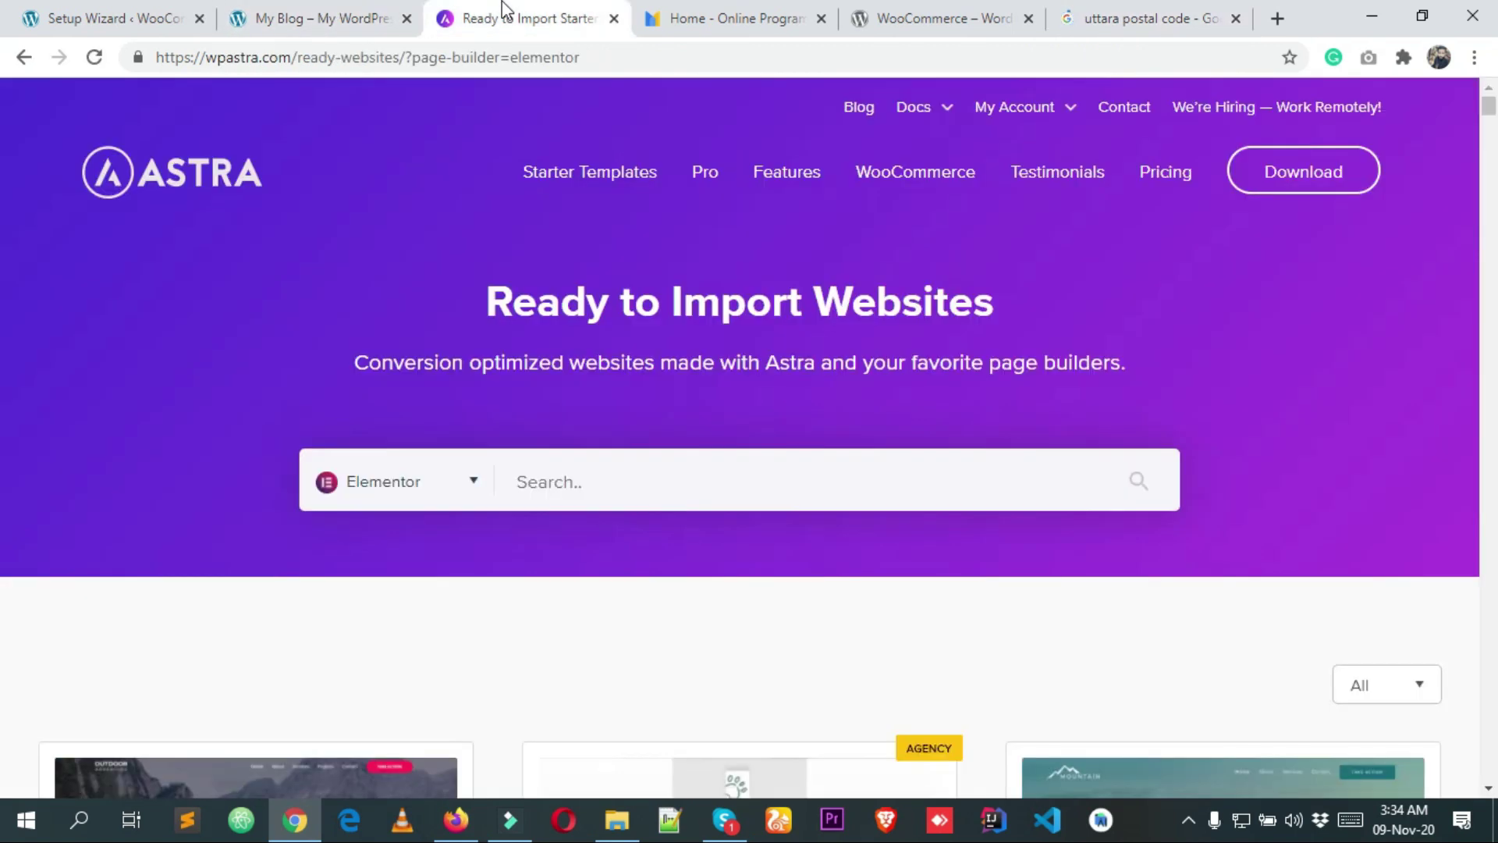
{"action": "left_click", "coordinate": [143, 9]}
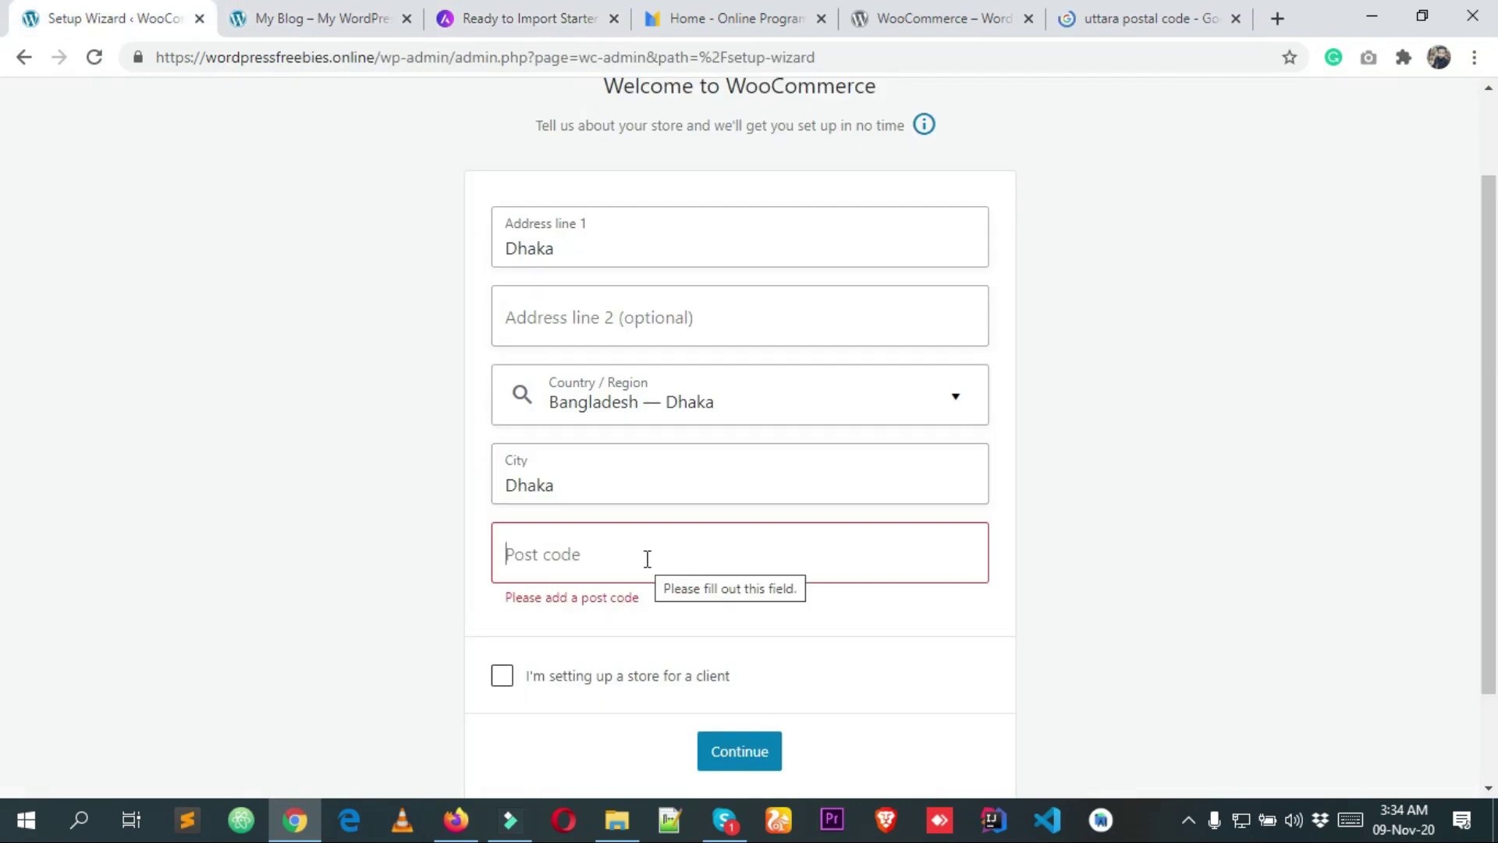
Step: Paste 1230 into the Post code field and review the completed store address
{"action": "left_click", "coordinate": [647, 559]}
{"action": "key", "text": "ctrl+v"}
{"action": "left_click", "coordinate": [1136, 519]}
{"action": "scroll", "coordinate": [1141, 505], "scroll_direction": "down", "scroll_amount": 1}
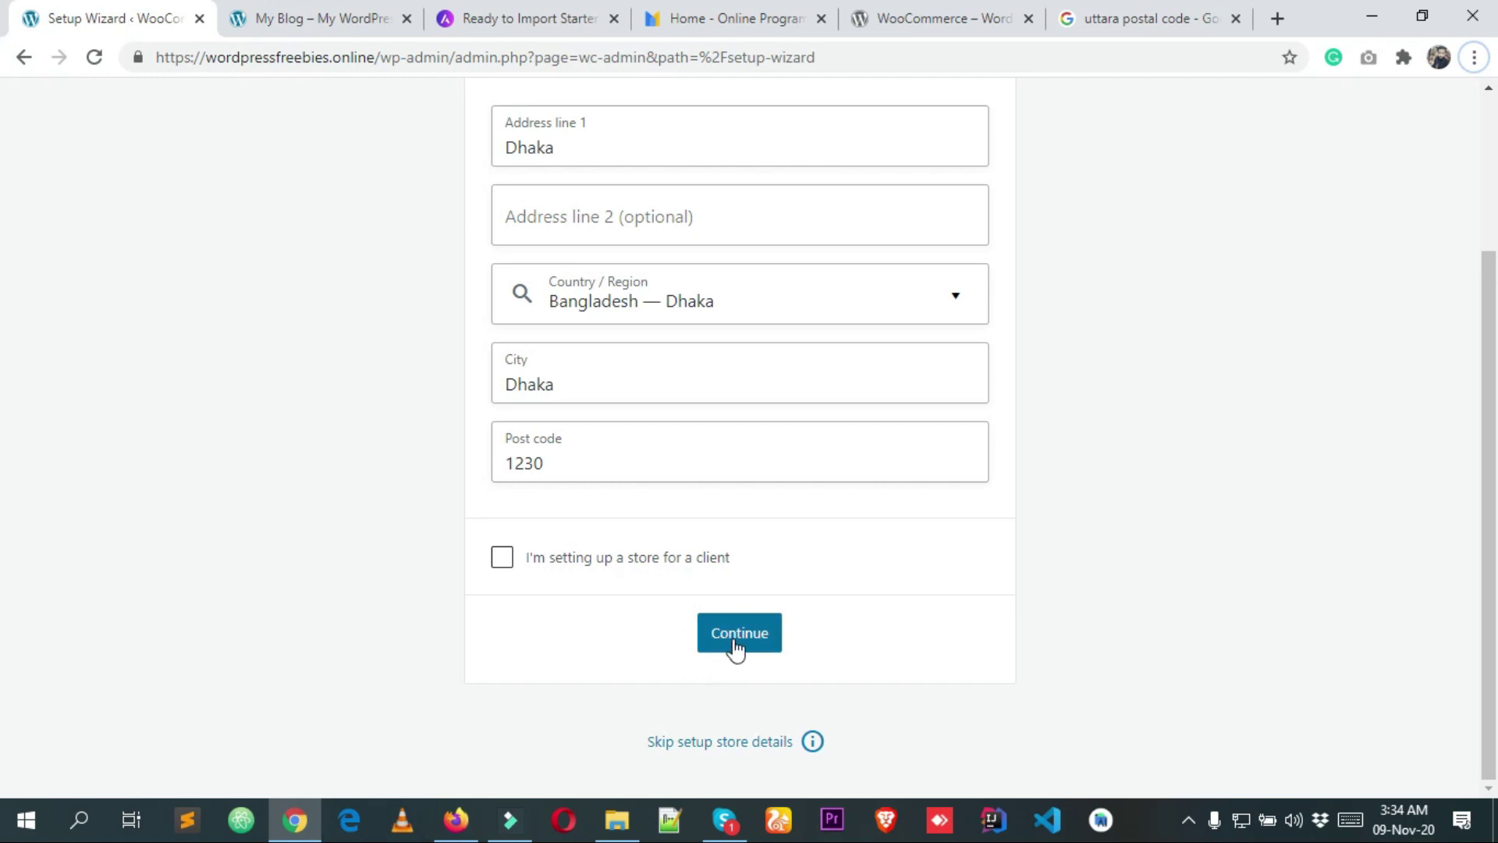
{"action": "scroll", "coordinate": [712, 385], "scroll_direction": "up", "scroll_amount": 1}
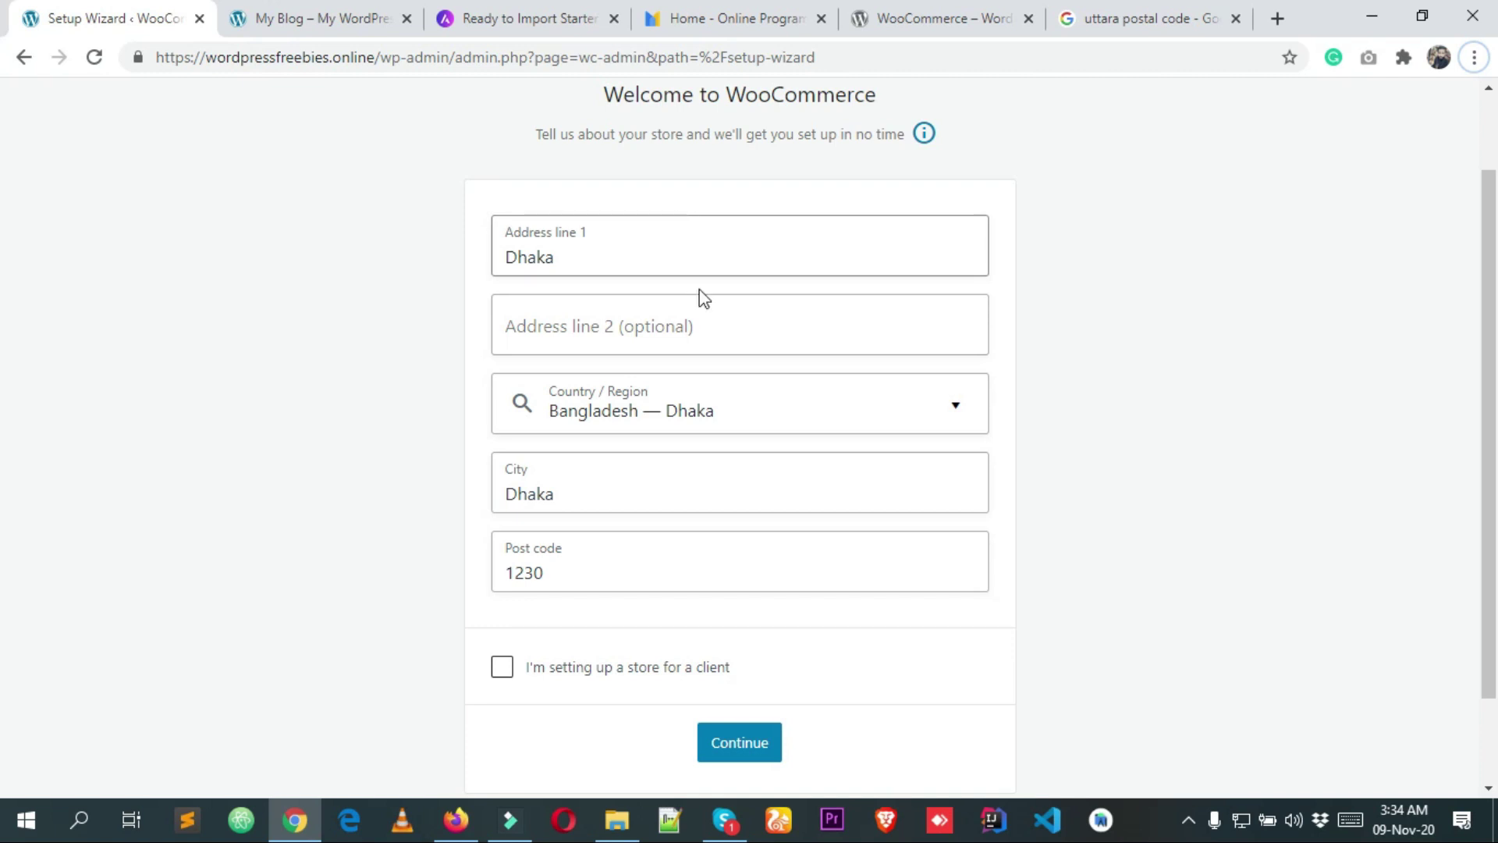
{"action": "scroll", "coordinate": [712, 394], "scroll_direction": "down", "scroll_amount": 1}
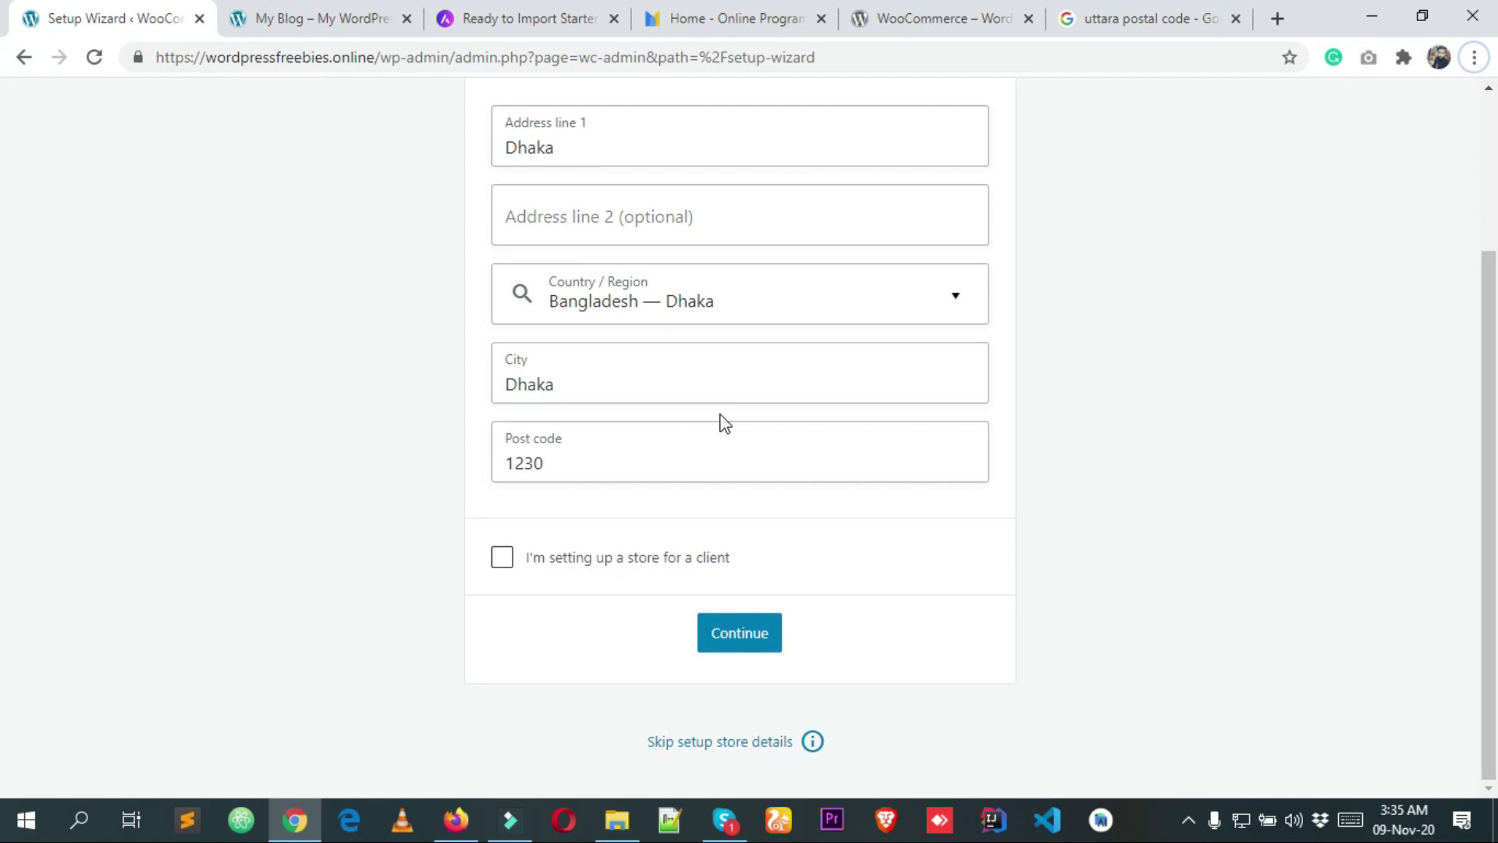
{"action": "scroll", "coordinate": [724, 422], "scroll_direction": "up", "scroll_amount": 2}
{"action": "scroll", "coordinate": [718, 352], "scroll_direction": "down", "scroll_amount": 2}
{"action": "scroll", "coordinate": [786, 501], "scroll_direction": "up", "scroll_amount": 1}
{"action": "scroll", "coordinate": [850, 638], "scroll_direction": "down", "scroll_amount": 1}
{"action": "scroll", "coordinate": [602, 324], "scroll_direction": "up", "scroll_amount": 2}
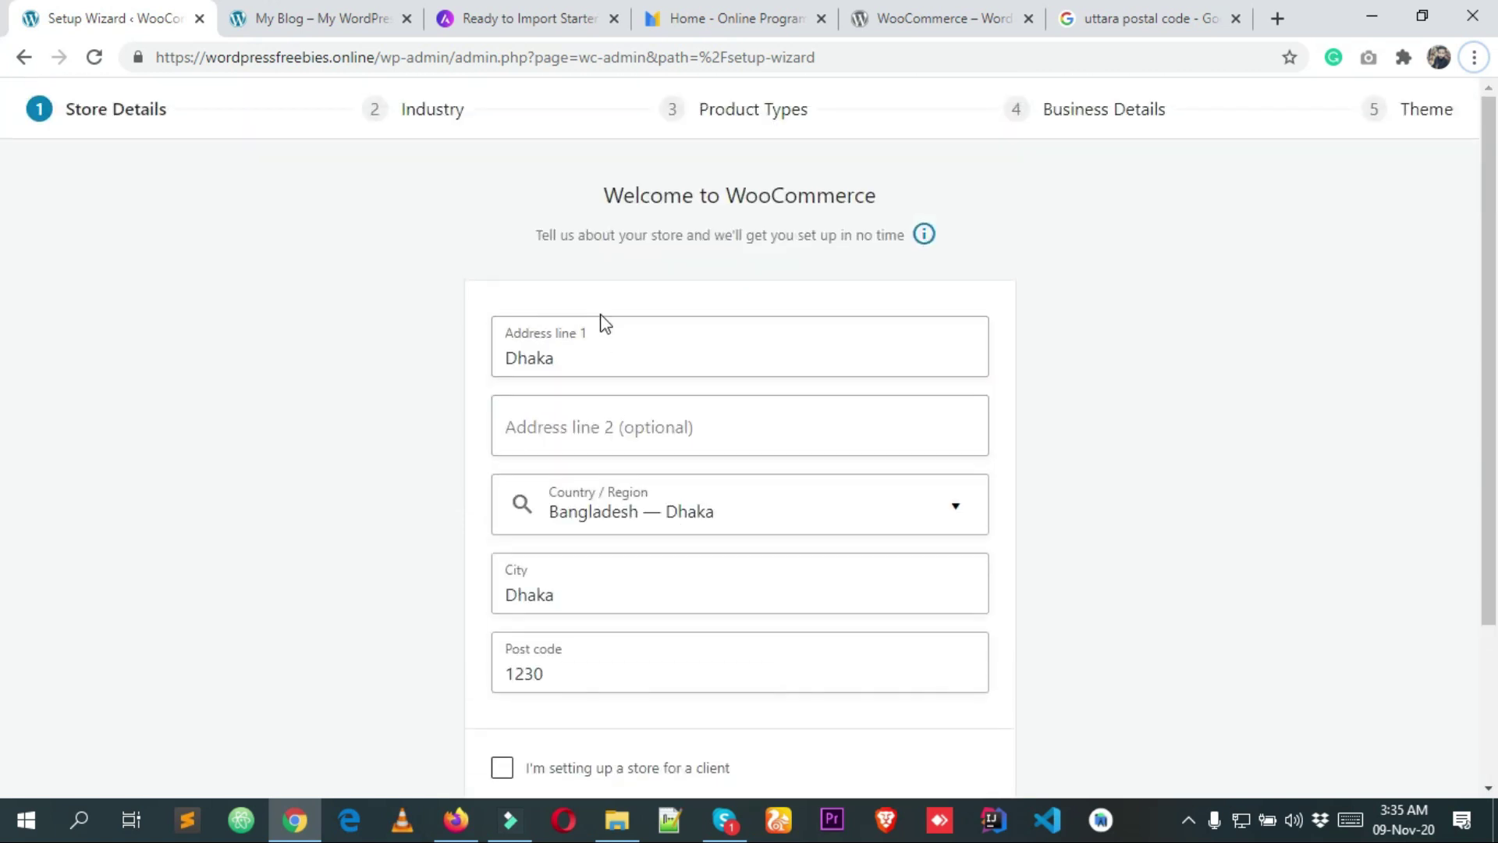
{"action": "scroll", "coordinate": [648, 305], "scroll_direction": "down", "scroll_amount": 2}
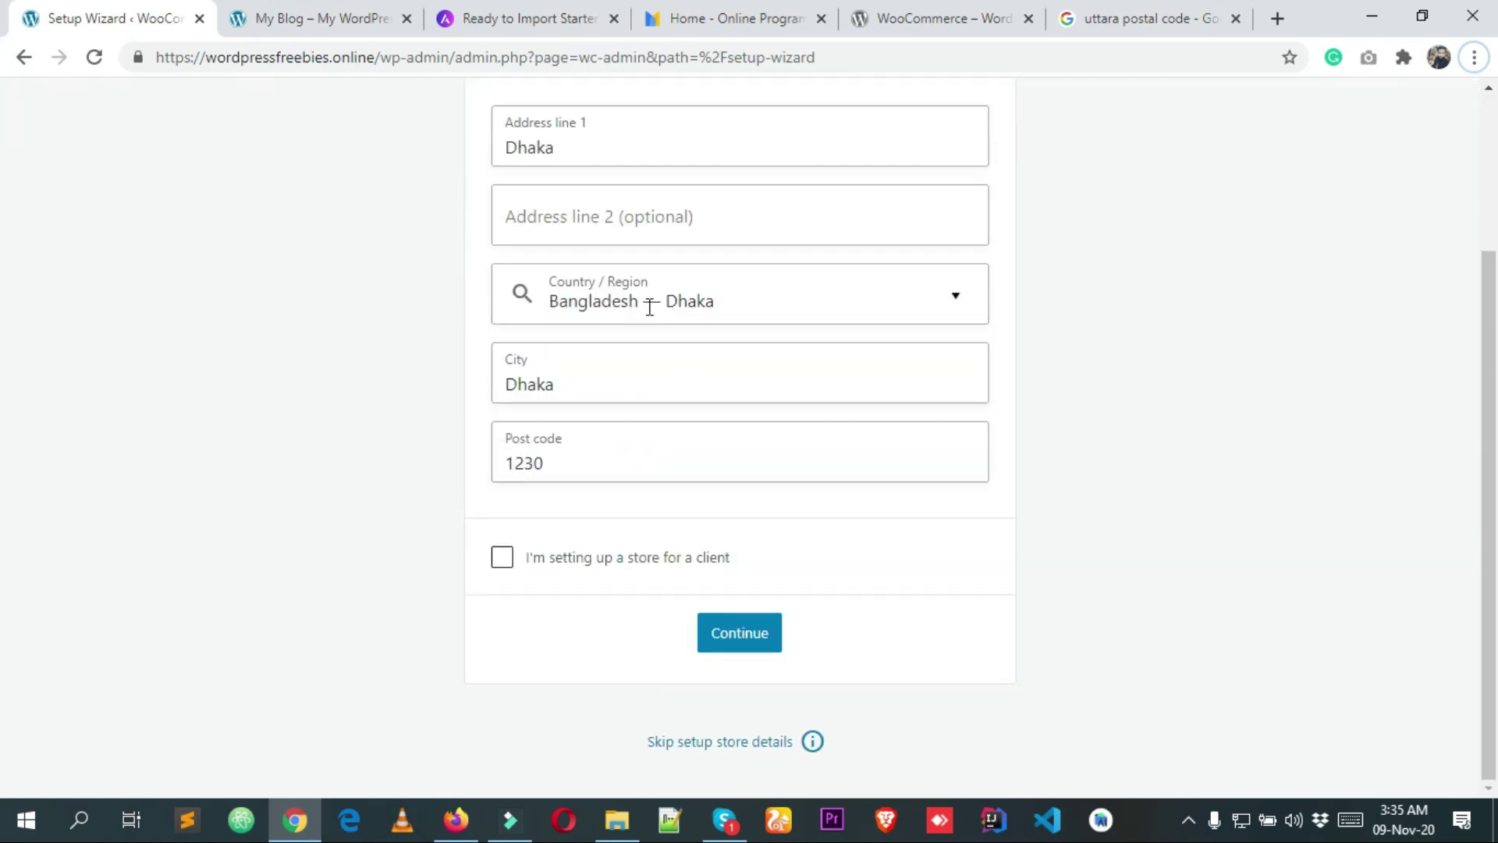
Step: Submit the store details and opt into usage tracking with 'Yes, count me in!'
{"action": "left_click", "coordinate": [760, 632]}
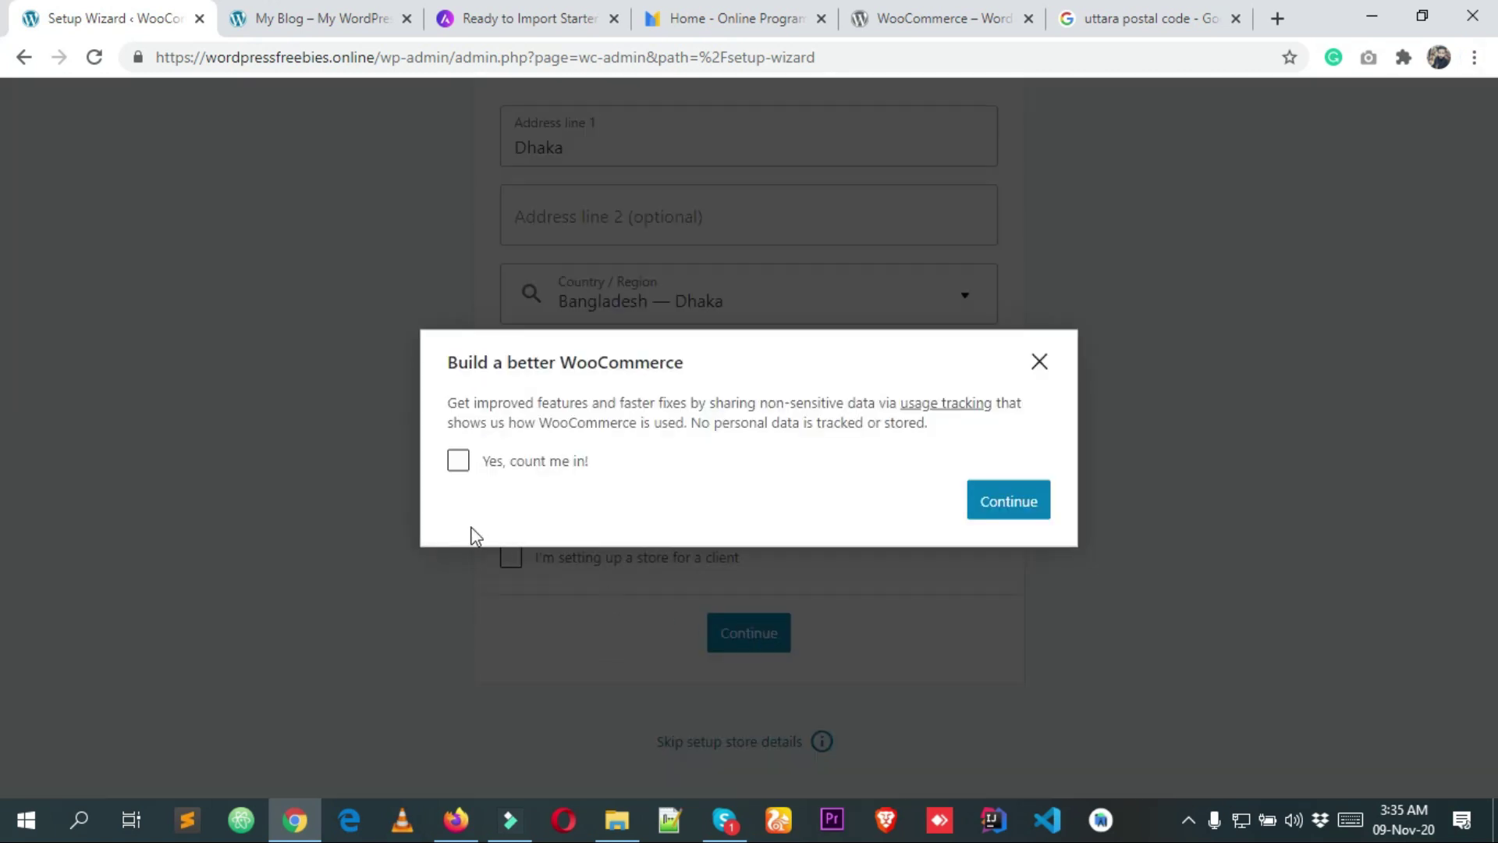
{"action": "left_click", "coordinate": [540, 467]}
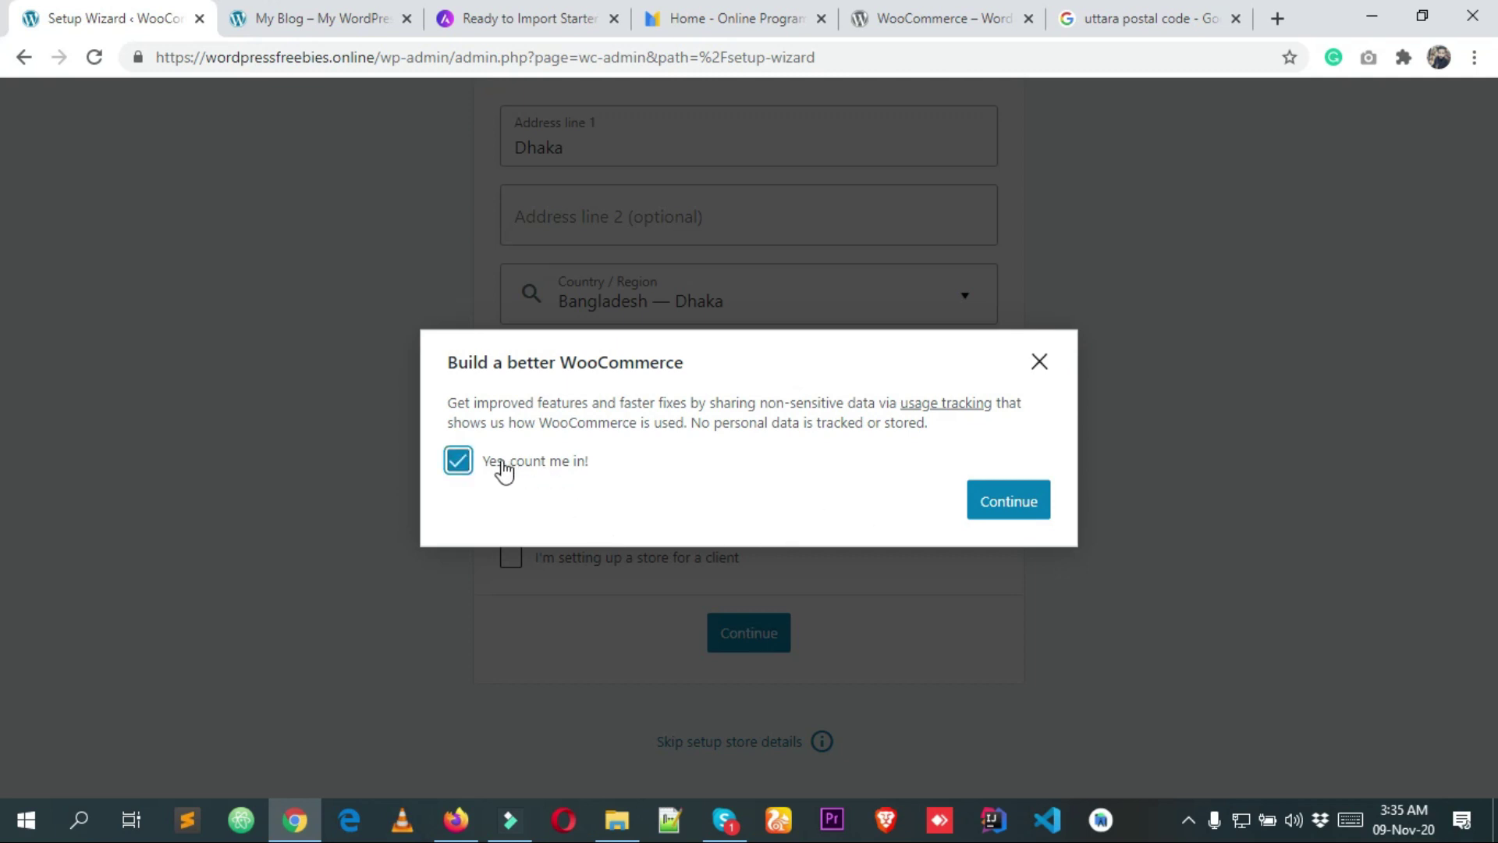
{"action": "left_click", "coordinate": [1009, 501]}
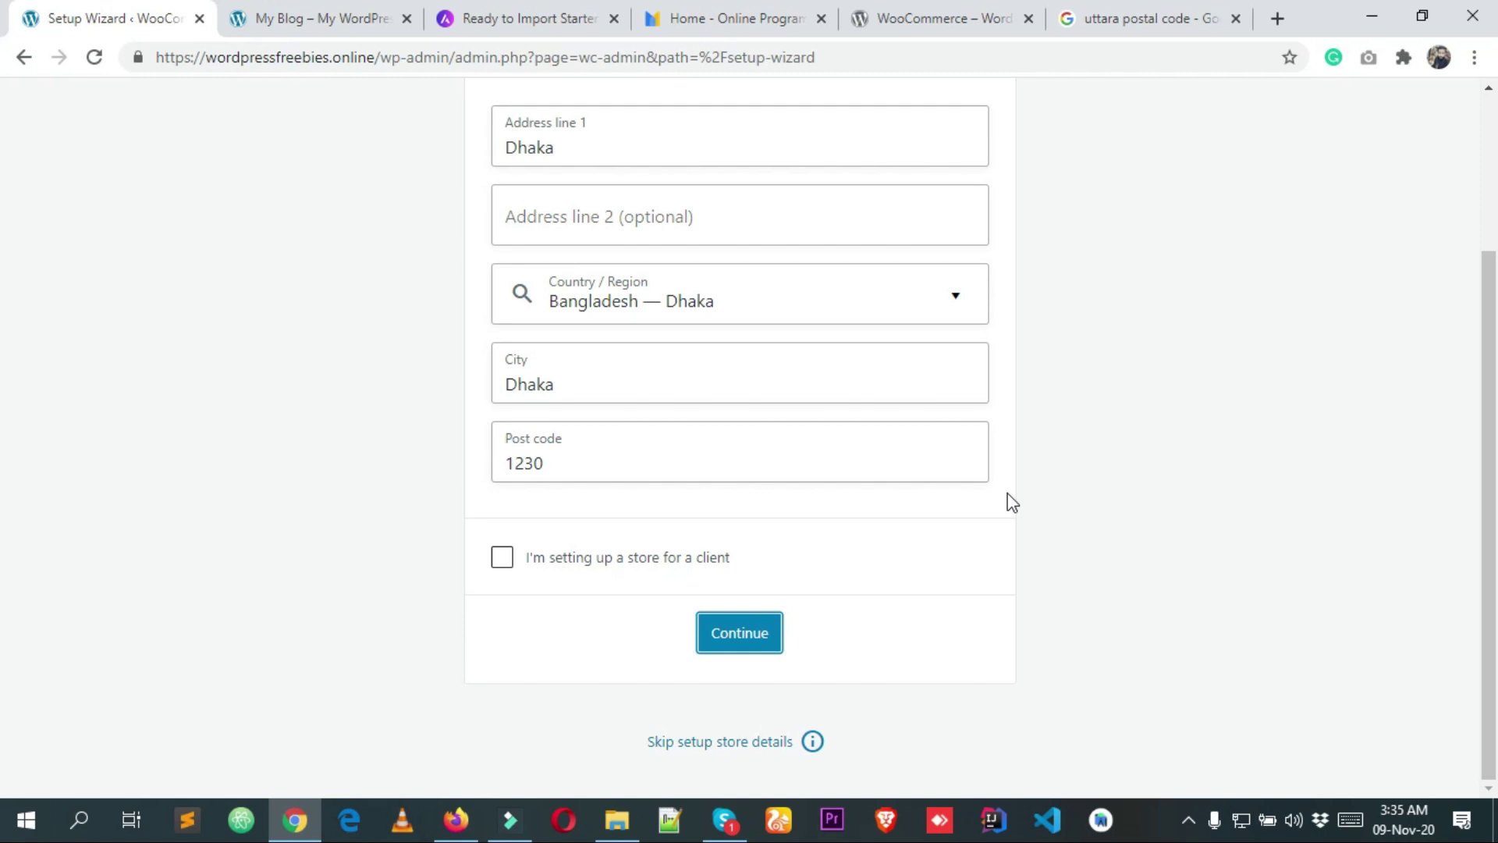
{"action": "scroll", "coordinate": [1008, 493], "scroll_direction": "up", "scroll_amount": 3}
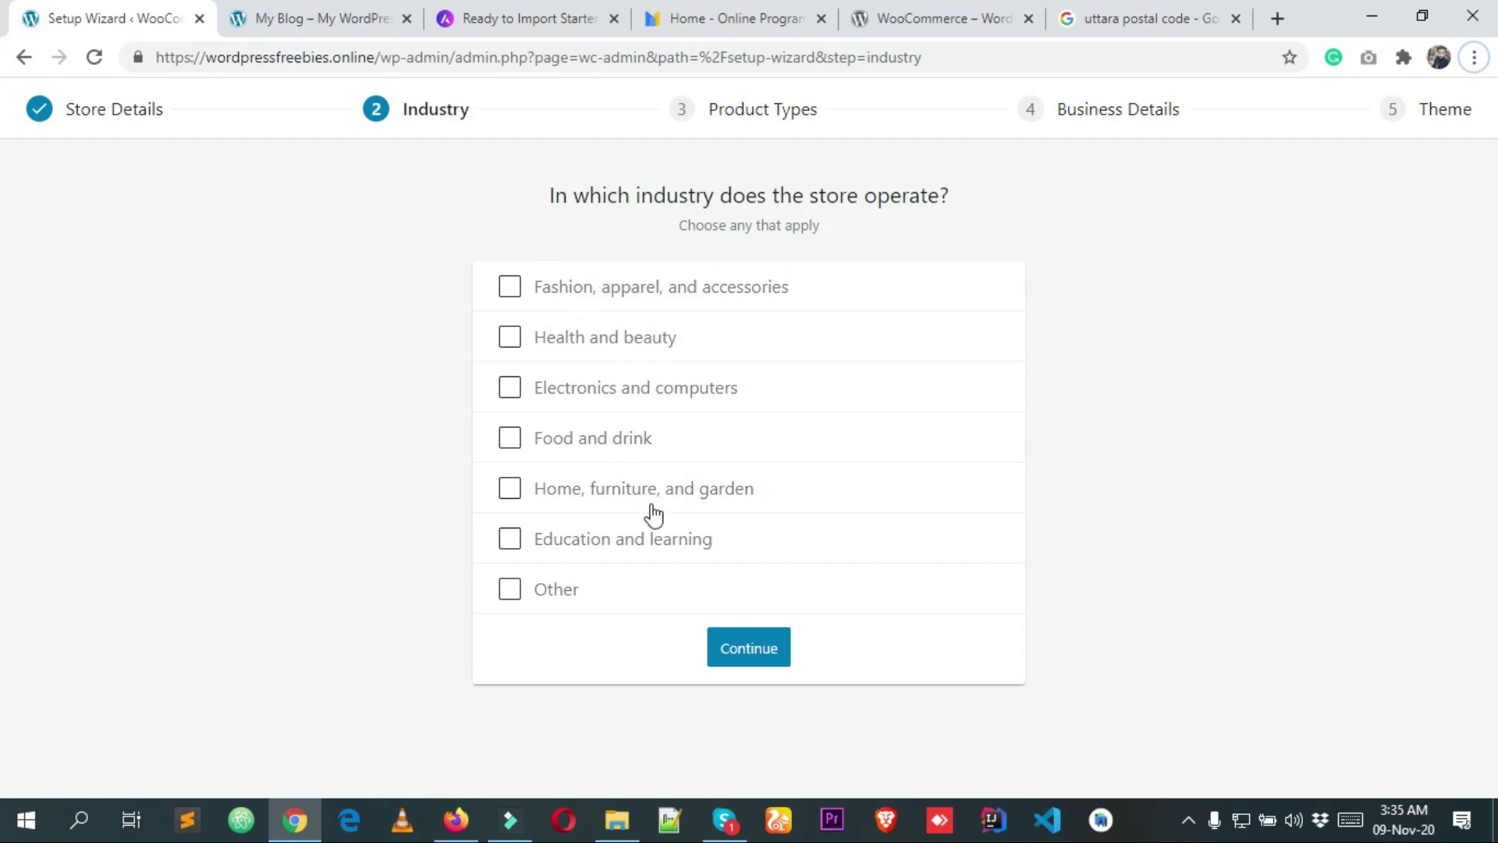
Step: Choose Fashion, apparel, and accessories plus Health and beauty as industries and continue
{"action": "left_click", "coordinate": [588, 295]}
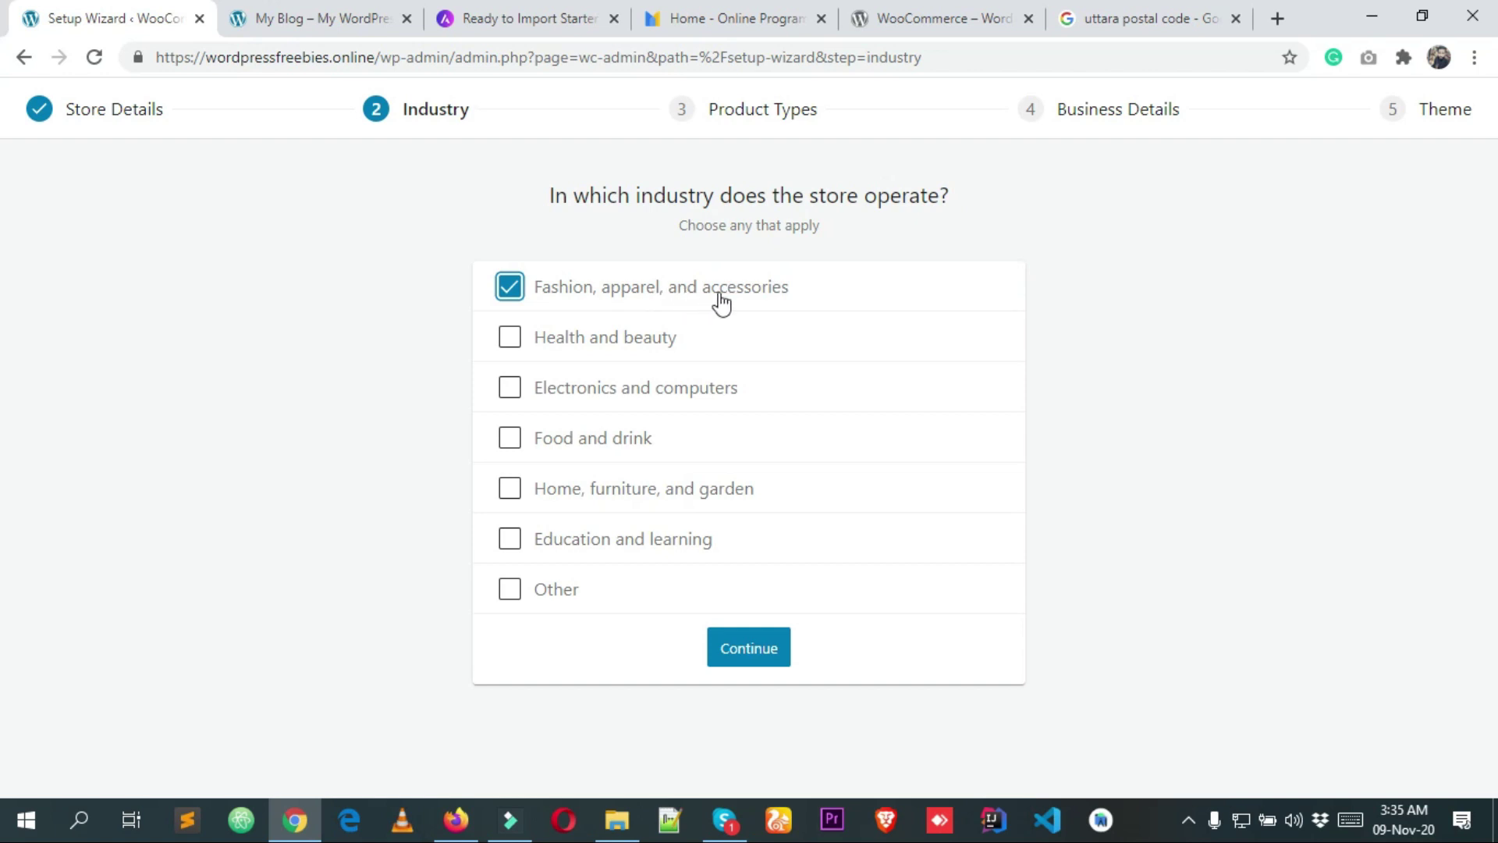
{"action": "left_click", "coordinate": [593, 343]}
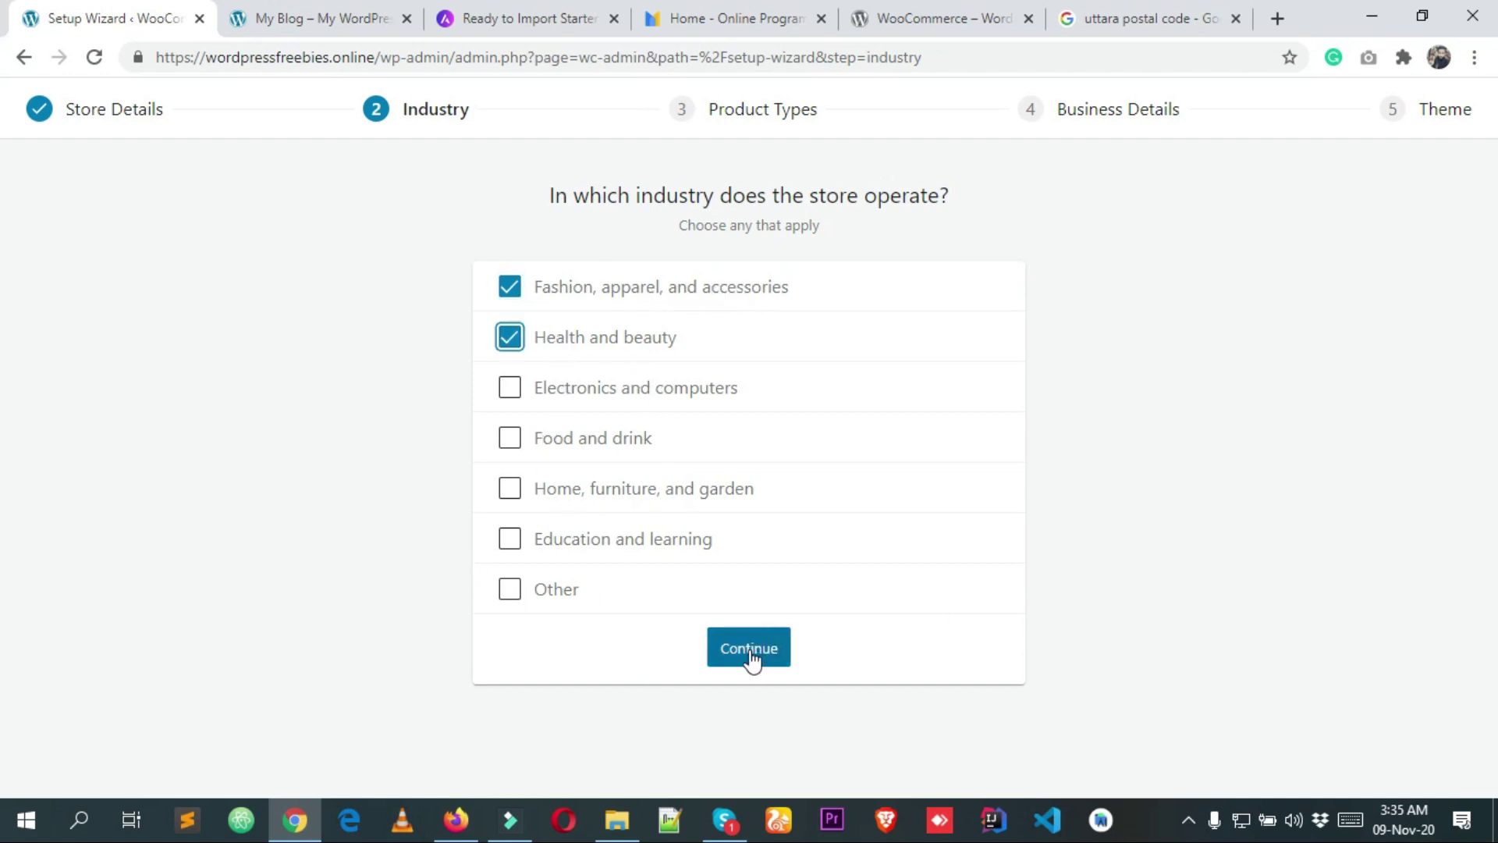
{"action": "left_click", "coordinate": [320, 535]}
{"action": "left_click", "coordinate": [750, 660]}
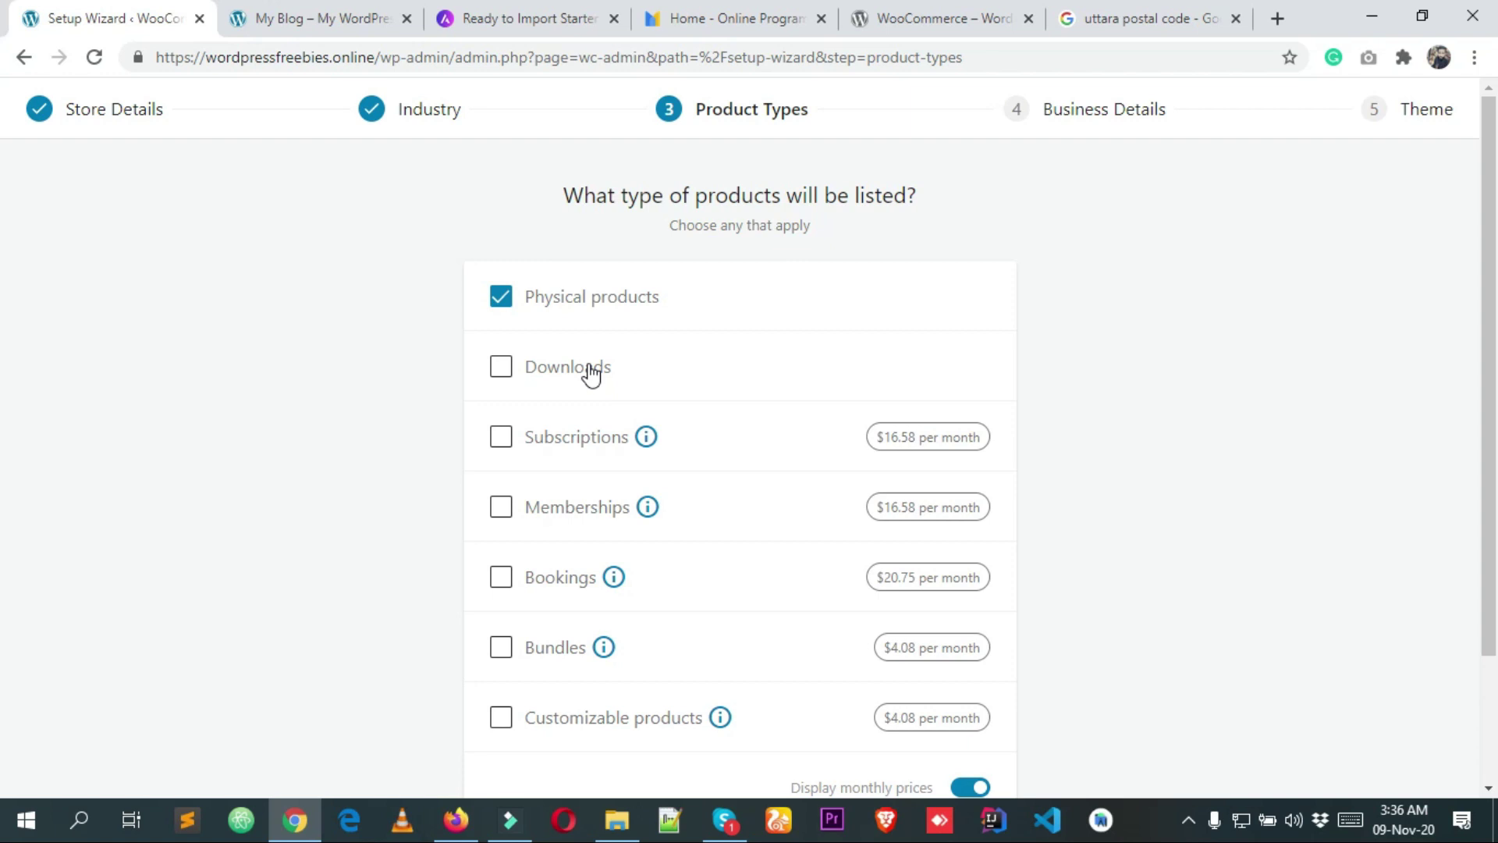
Step: Add Downloads alongside Physical products as product types and continue to Business Details
{"action": "scroll", "coordinate": [551, 382], "scroll_direction": "down", "scroll_amount": 2}
{"action": "double_click", "coordinate": [500, 306]}
{"action": "left_click", "coordinate": [501, 366]}
{"action": "scroll", "coordinate": [552, 422], "scroll_direction": "down", "scroll_amount": 2}
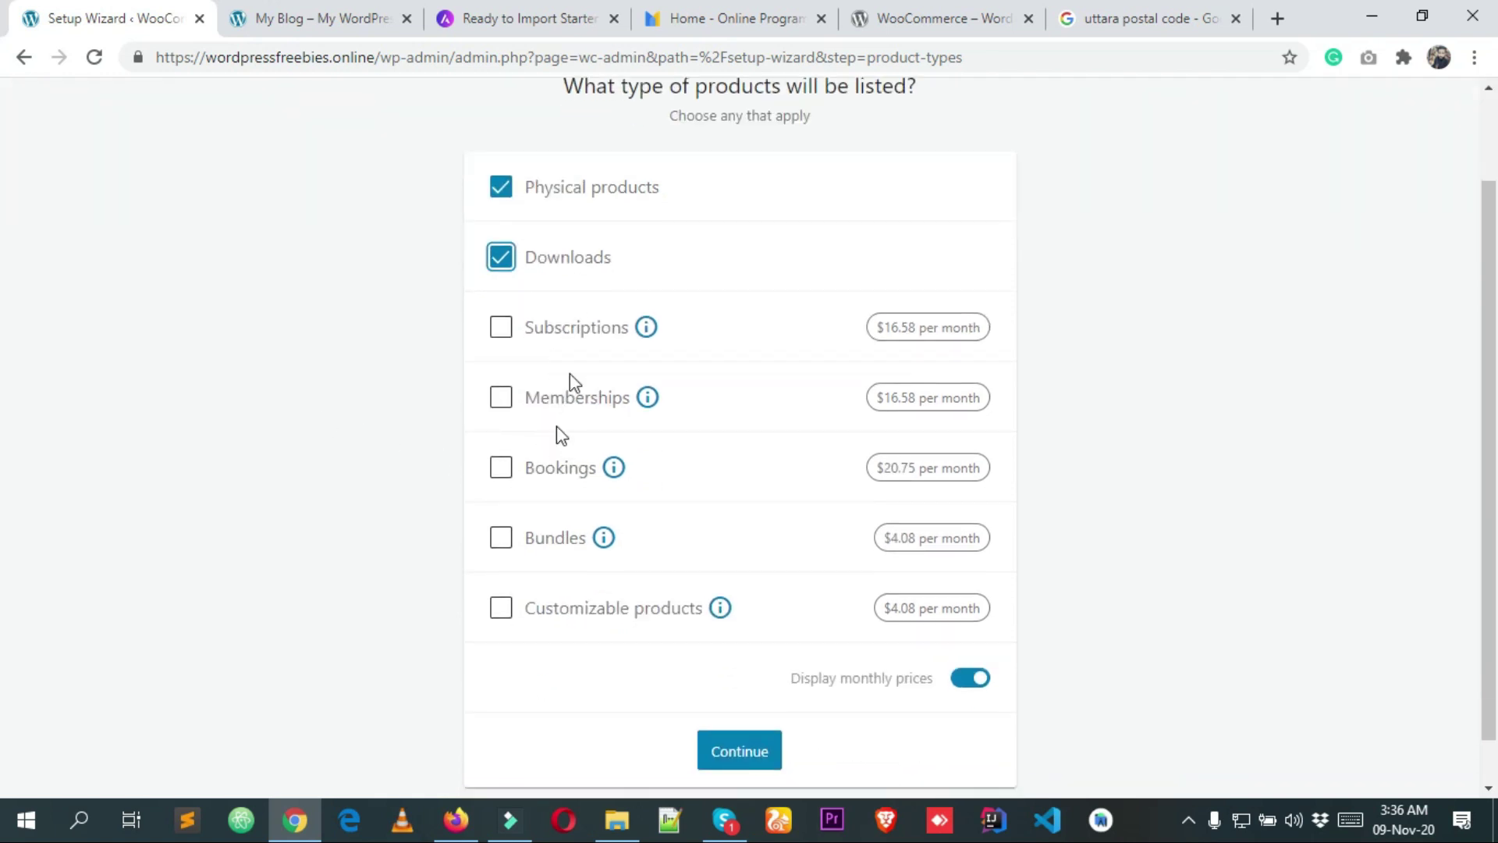
{"action": "left_click", "coordinate": [645, 327]}
{"action": "left_click", "coordinate": [612, 360]}
{"action": "scroll", "coordinate": [608, 514], "scroll_direction": "up", "scroll_amount": 2}
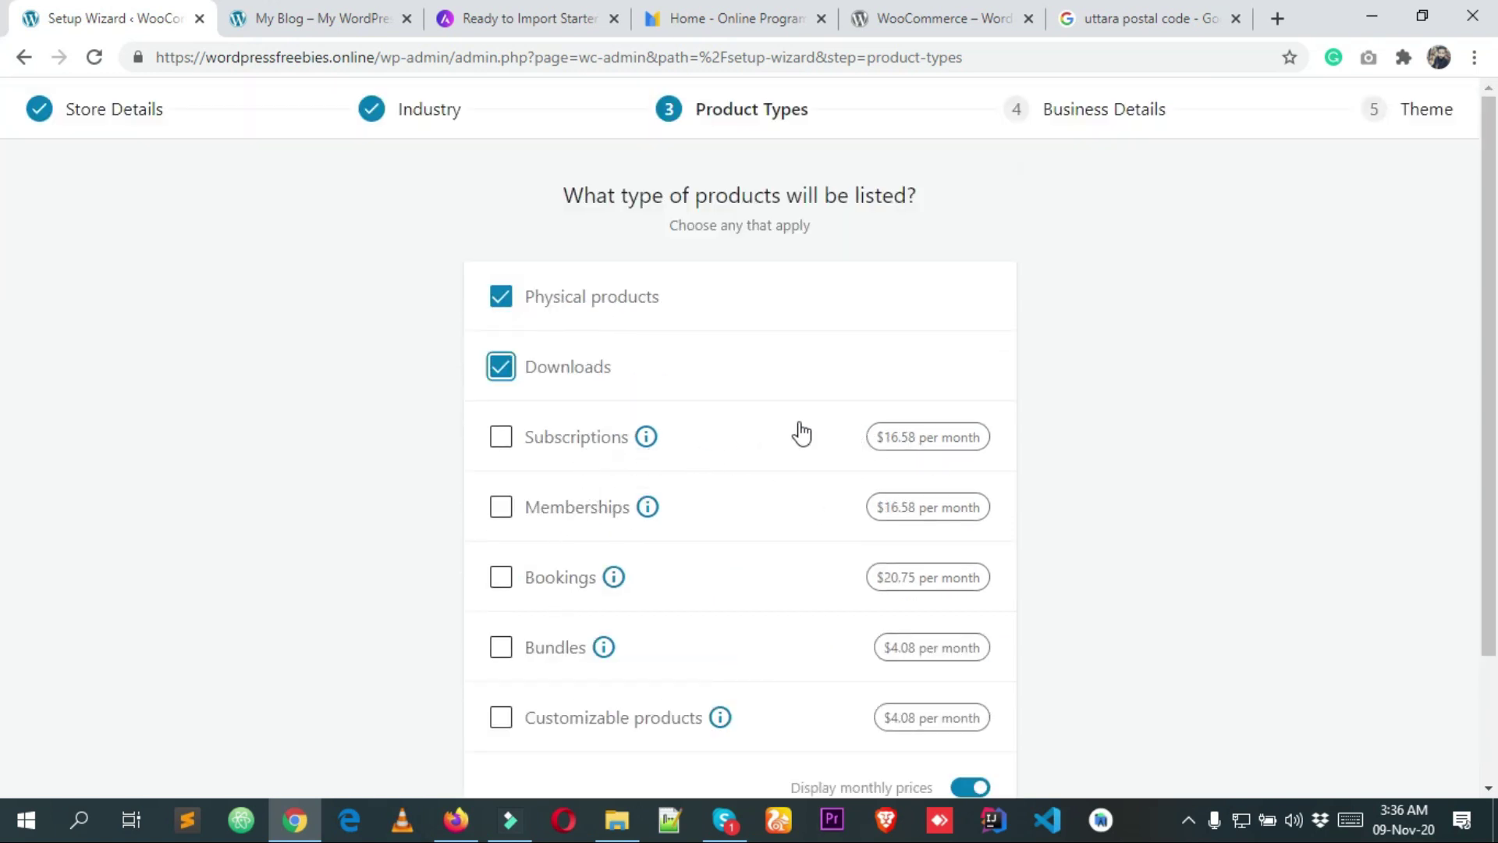
{"action": "left_click", "coordinate": [1093, 462]}
{"action": "scroll", "coordinate": [358, 474], "scroll_direction": "down", "scroll_amount": 1}
{"action": "scroll", "coordinate": [629, 605], "scroll_direction": "down", "scroll_amount": 1}
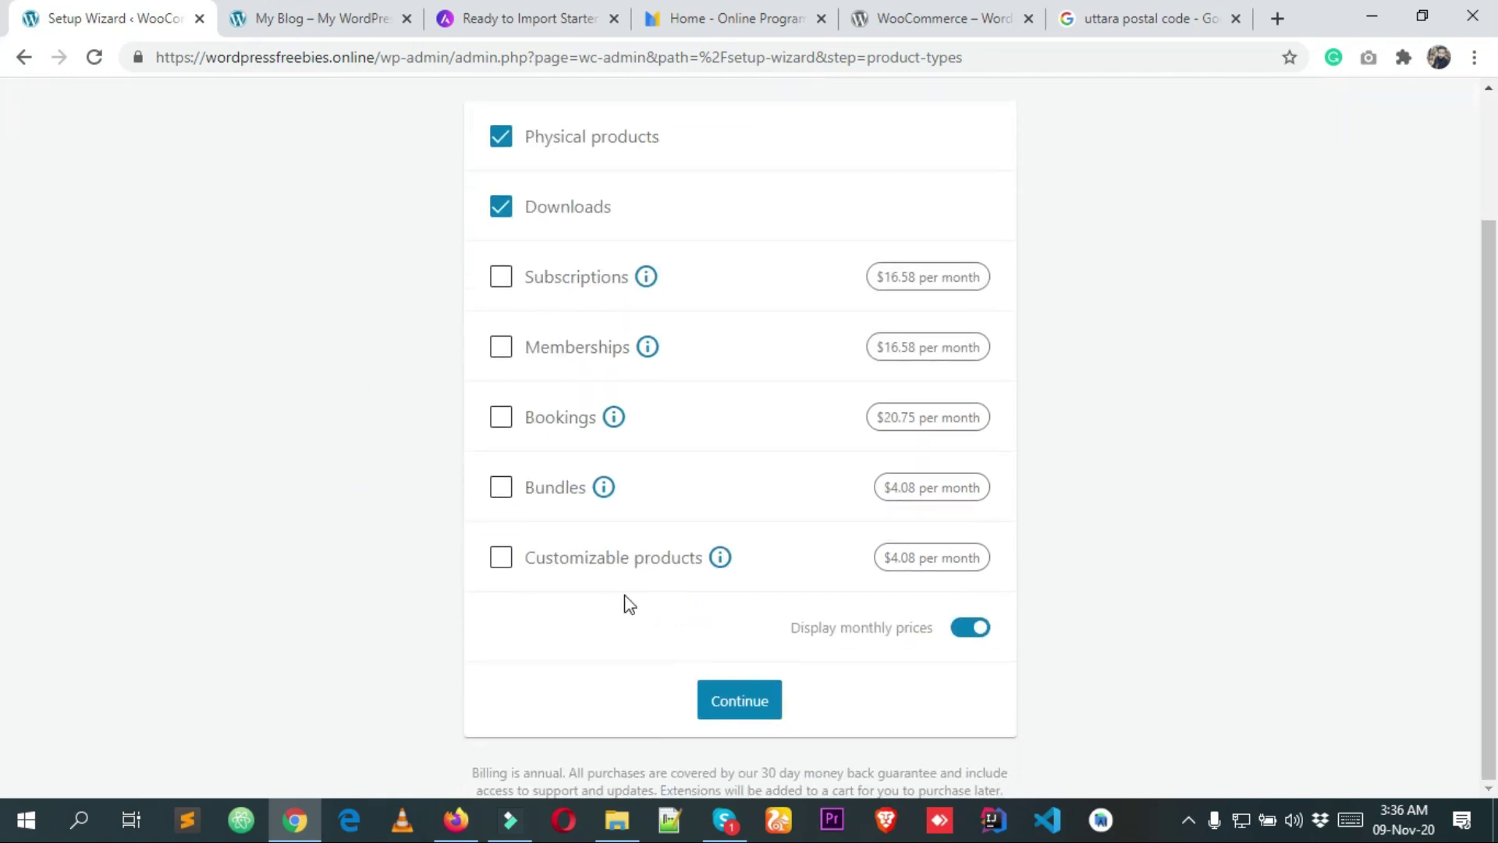
{"action": "left_click", "coordinate": [757, 706]}
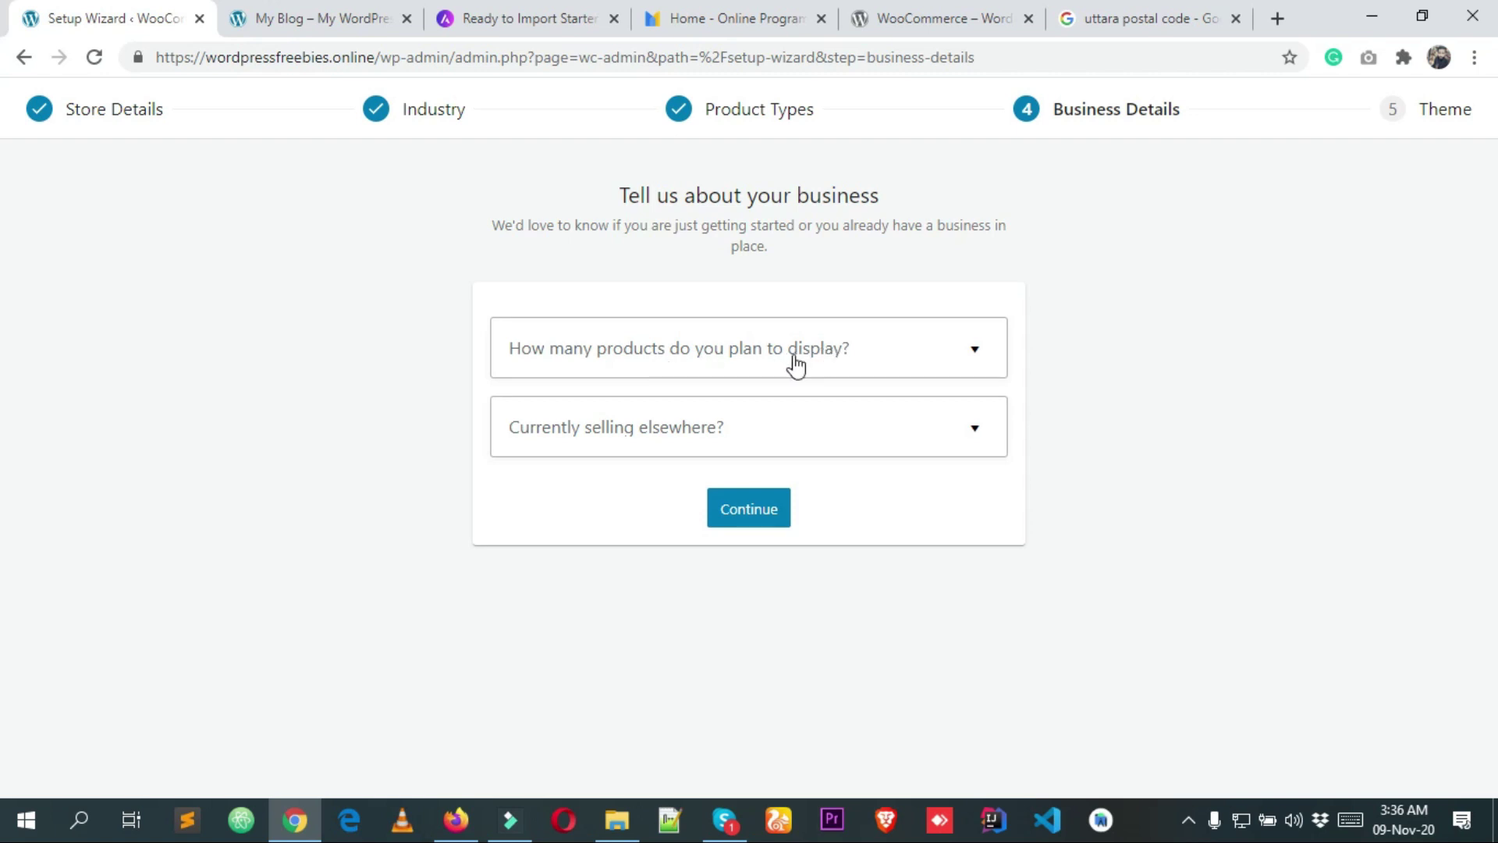
Step: Set the planned product count to 101 - 1,000 and answer No to selling elsewhere
{"action": "left_click", "coordinate": [707, 351]}
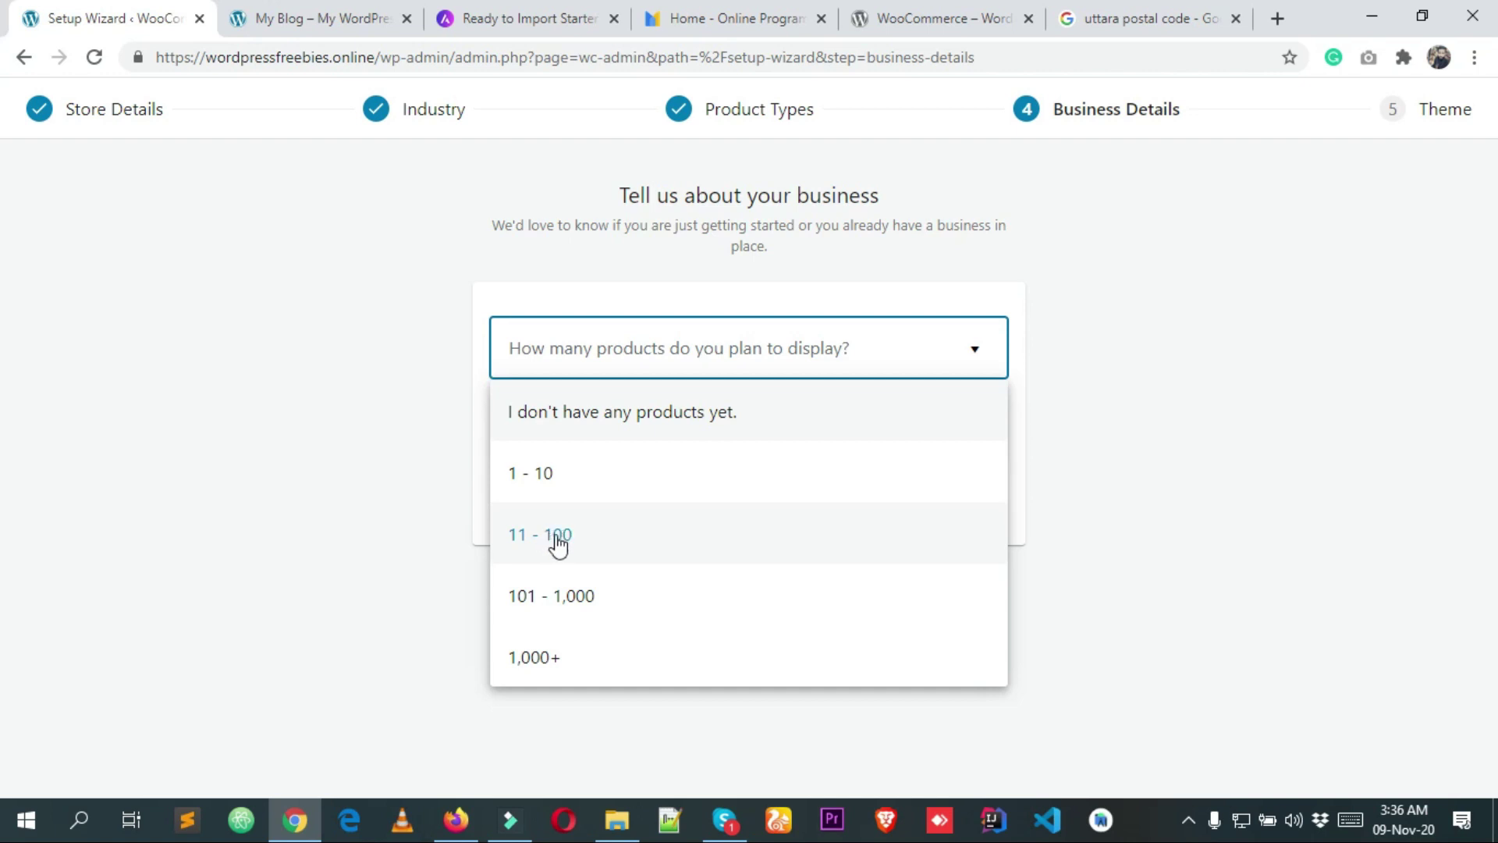
{"action": "left_click", "coordinate": [571, 597]}
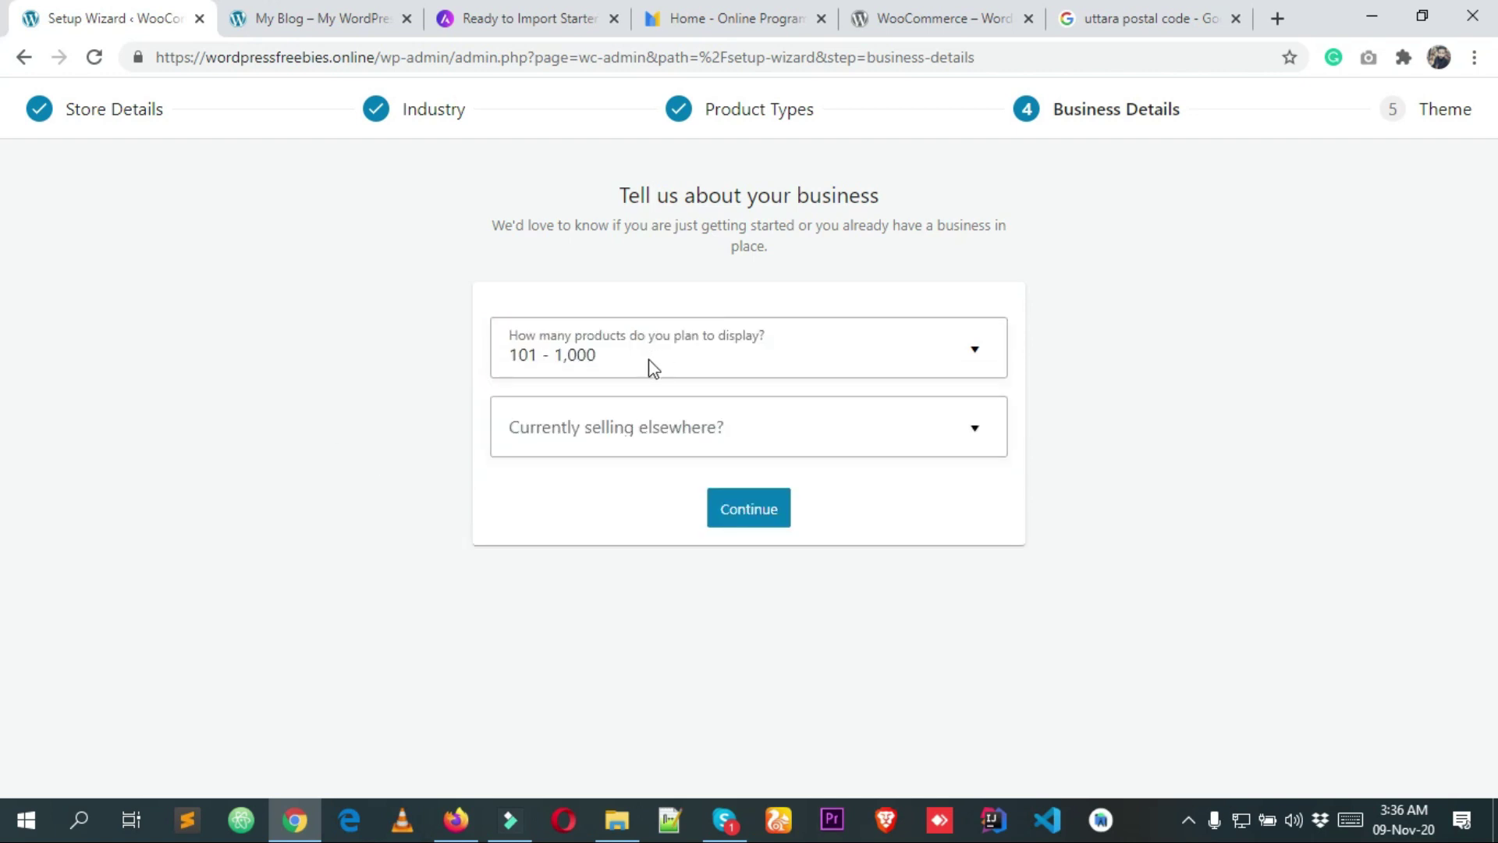
{"action": "left_click", "coordinate": [625, 352]}
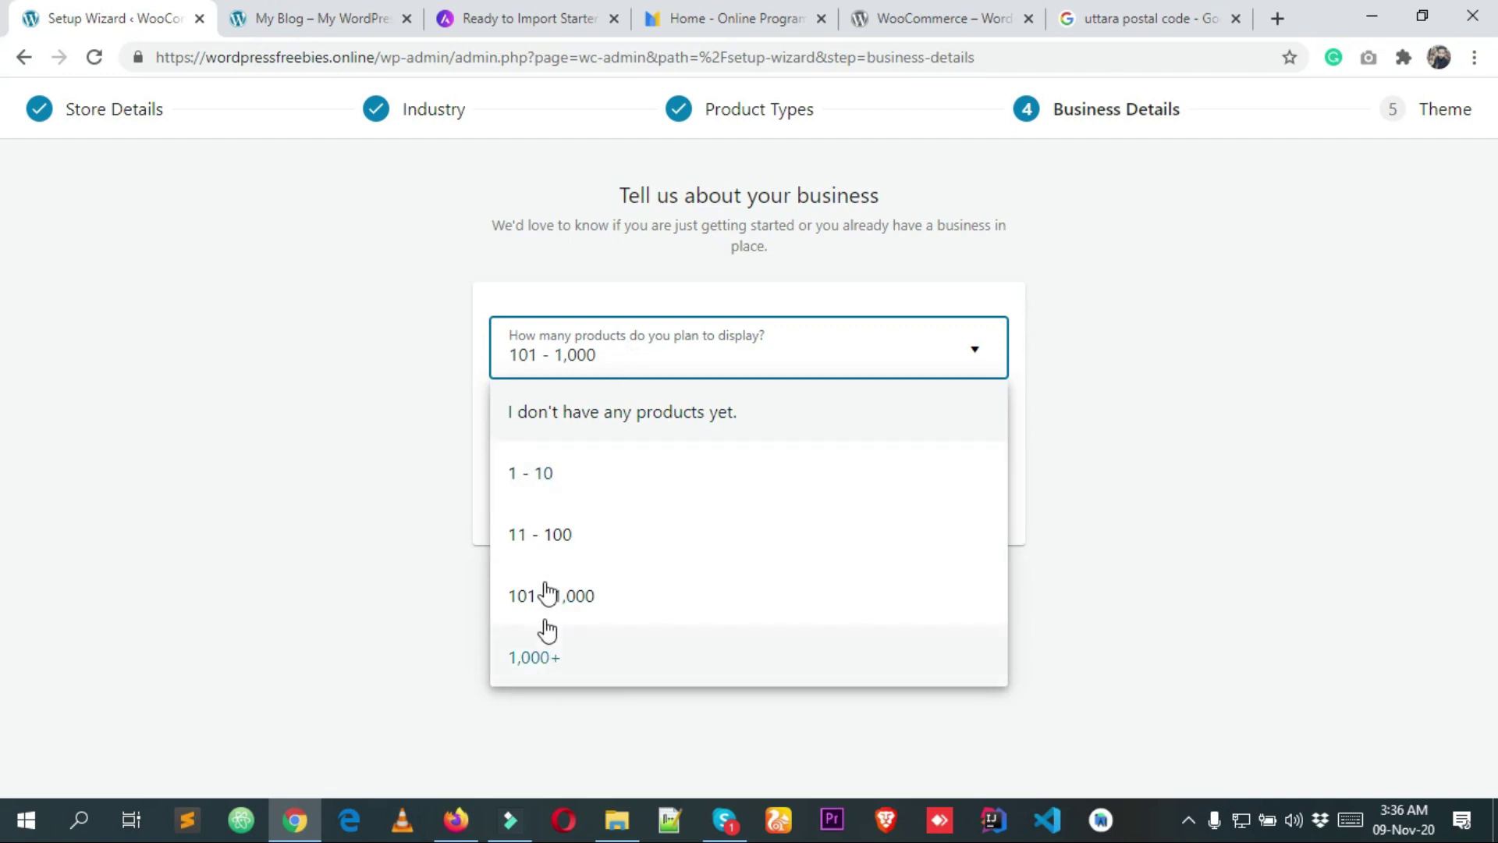
{"action": "left_click", "coordinate": [385, 508]}
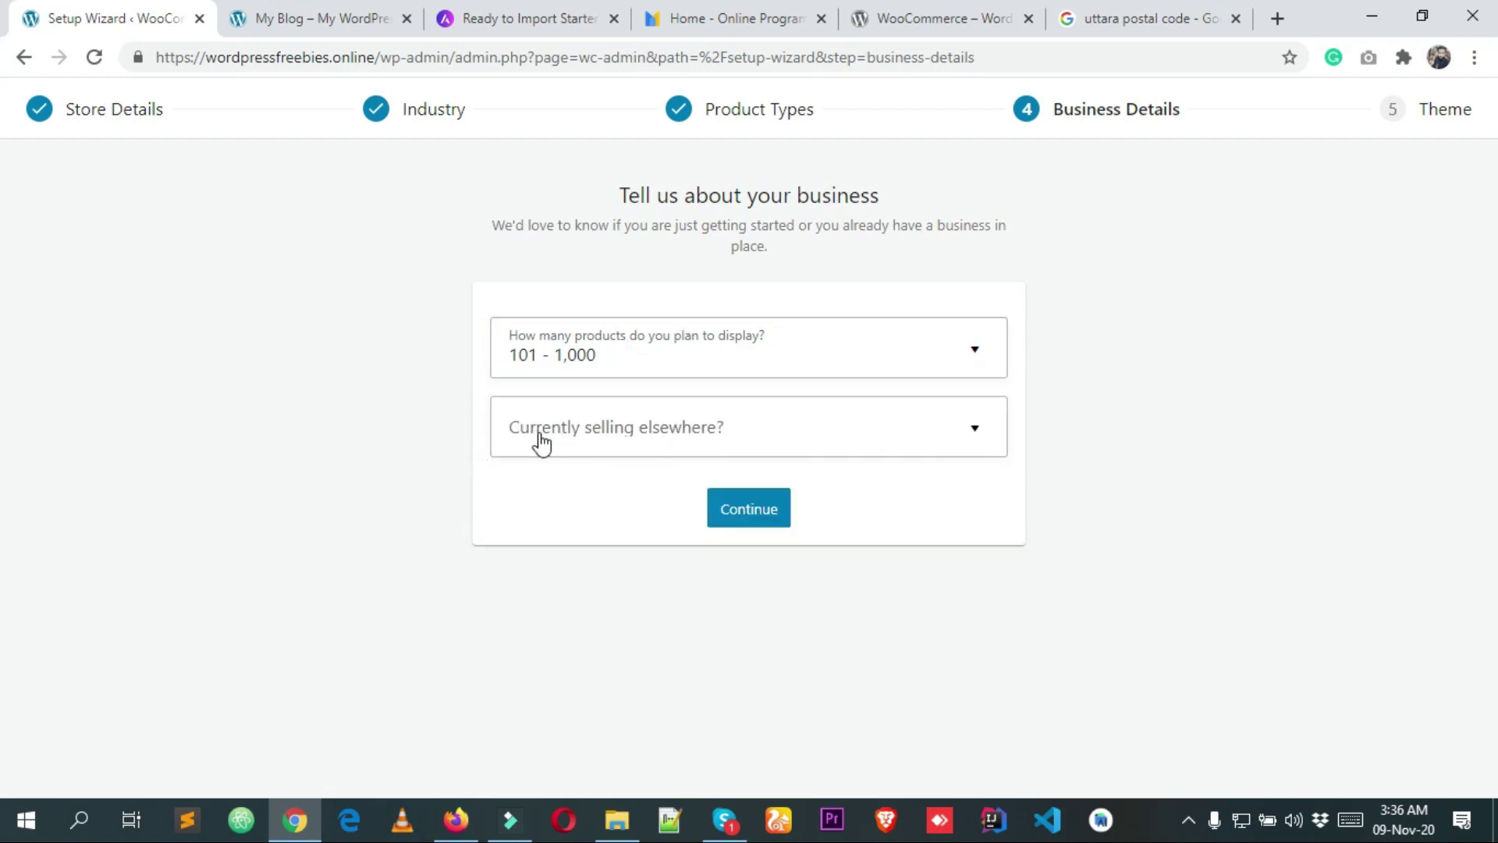
{"action": "left_click", "coordinate": [652, 433]}
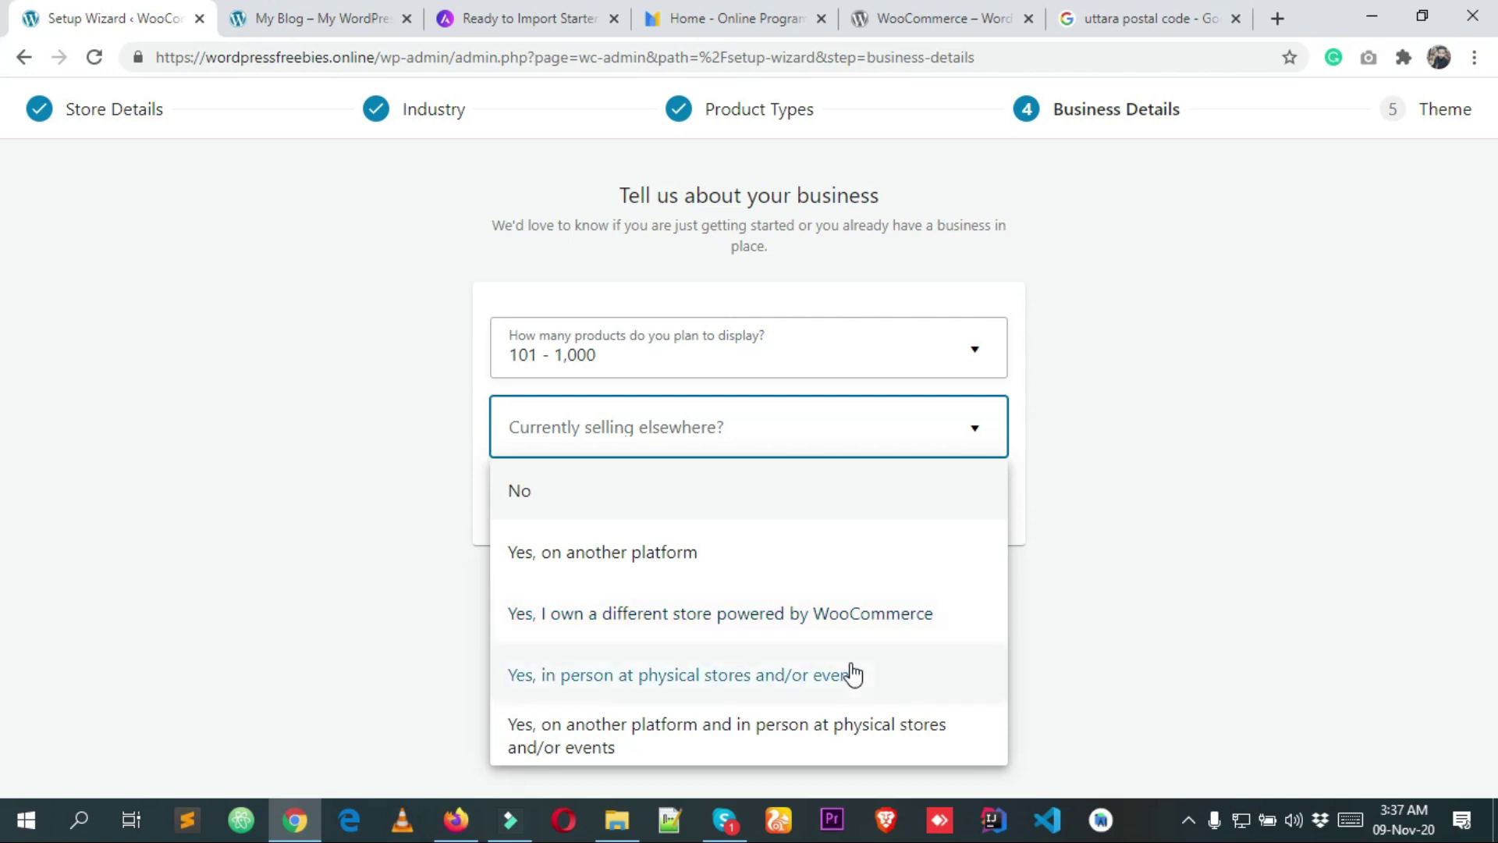
{"action": "left_click", "coordinate": [548, 493]}
Step: Turn off the Facebook, Mailchimp and Google Ads plugins and submit the business details
{"action": "scroll", "coordinate": [347, 500], "scroll_direction": "down", "scroll_amount": 2}
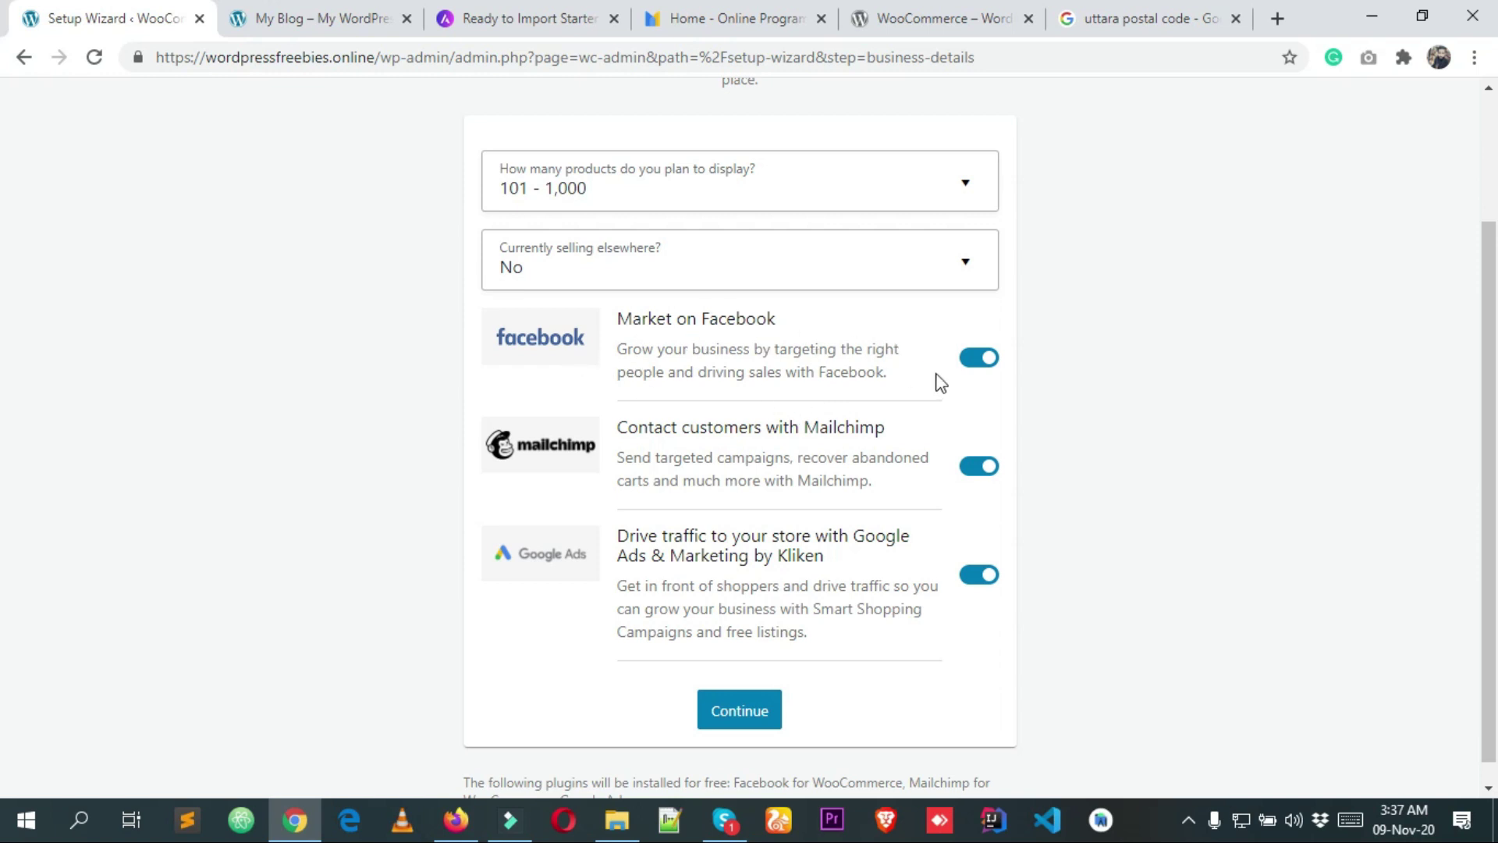
{"action": "left_click", "coordinate": [983, 359]}
{"action": "left_click", "coordinate": [988, 466]}
{"action": "left_click", "coordinate": [982, 578]}
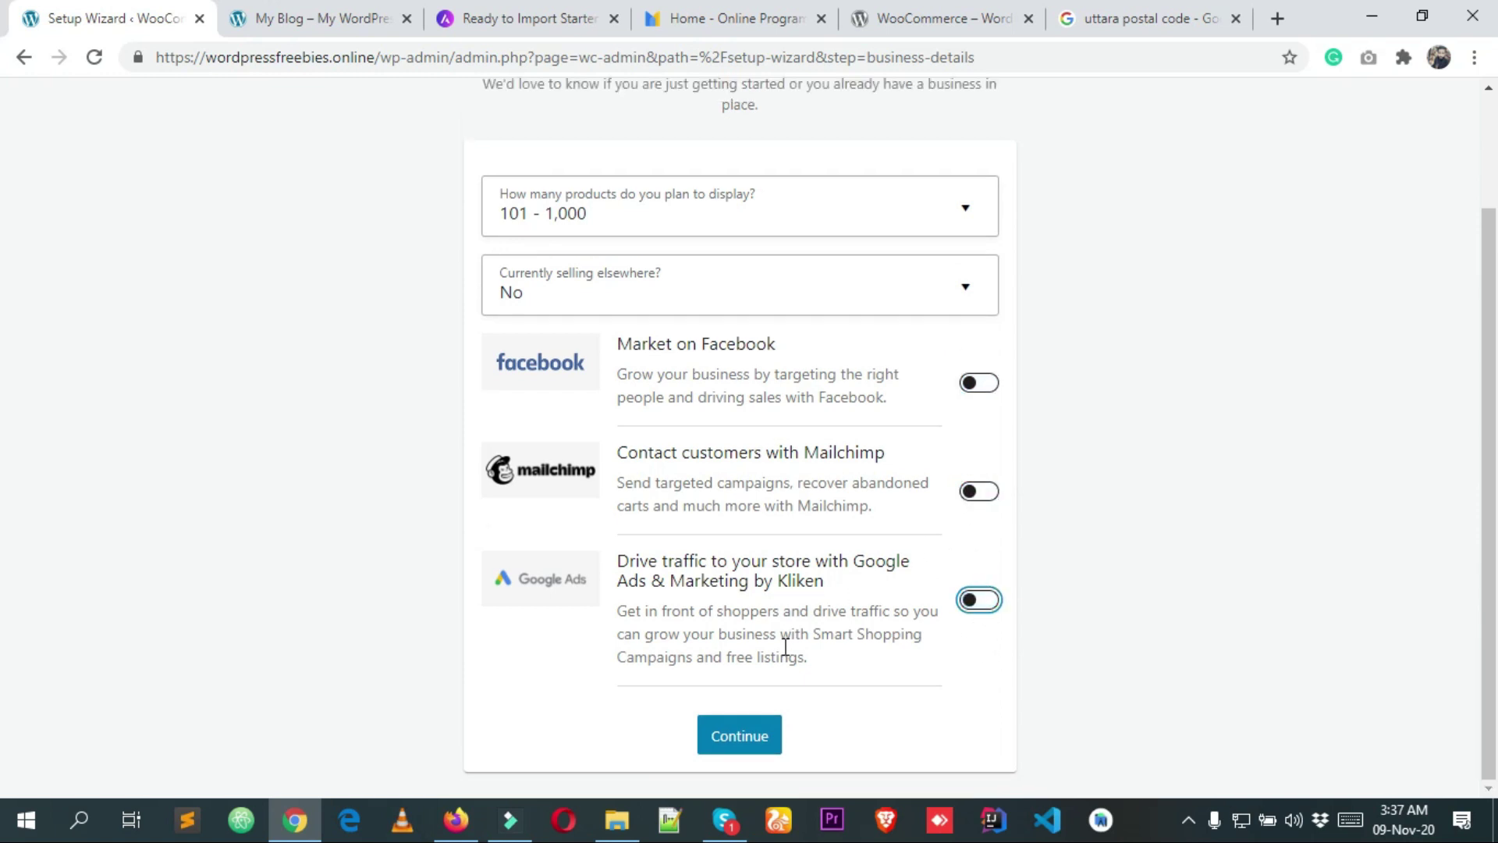
{"action": "left_click", "coordinate": [741, 736]}
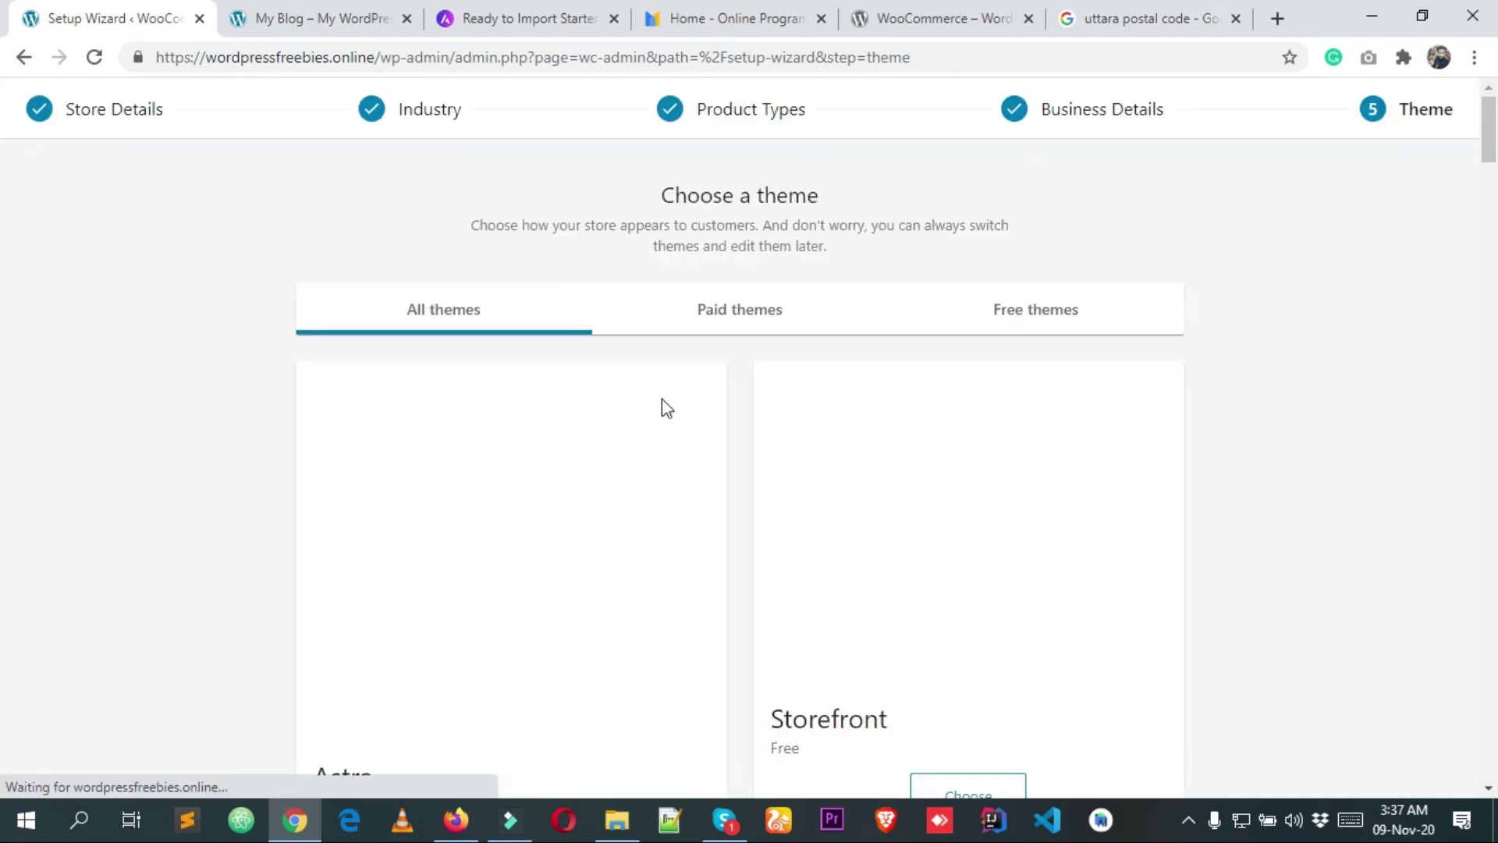
Step: Keep the currently active Astra theme with 'Continue with my active theme'
{"action": "scroll", "coordinate": [695, 461], "scroll_direction": "down", "scroll_amount": 3}
{"action": "scroll", "coordinate": [502, 474], "scroll_direction": "up", "scroll_amount": 3}
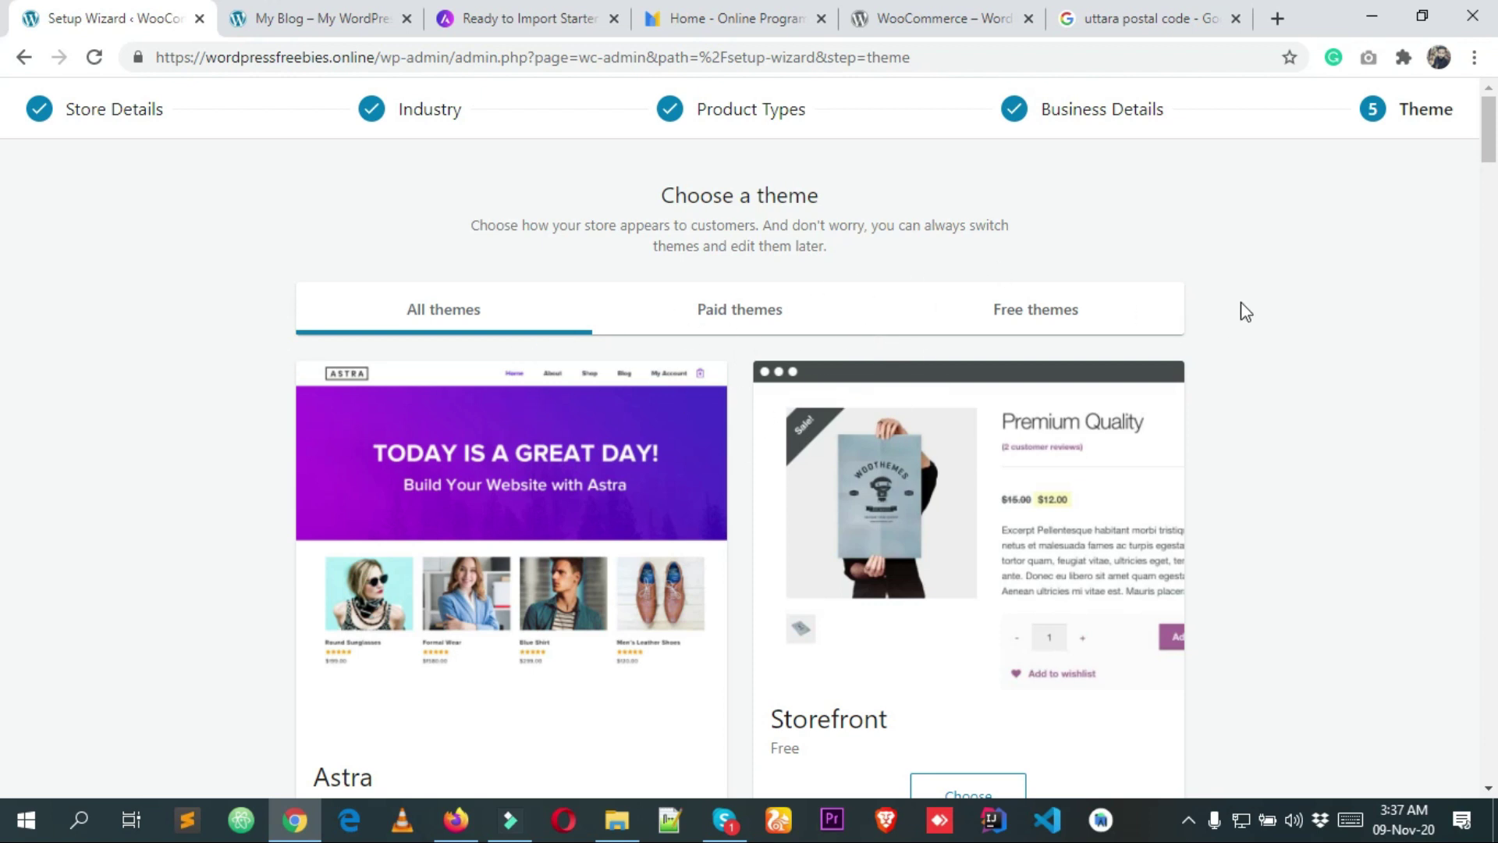
{"action": "scroll", "coordinate": [458, 358], "scroll_direction": "down", "scroll_amount": 5}
{"action": "scroll", "coordinate": [440, 380], "scroll_direction": "up", "scroll_amount": 5}
{"action": "scroll", "coordinate": [907, 423], "scroll_direction": "down", "scroll_amount": 4}
{"action": "scroll", "coordinate": [491, 468], "scroll_direction": "up", "scroll_amount": 4}
{"action": "scroll", "coordinate": [435, 352], "scroll_direction": "down", "scroll_amount": 5}
{"action": "scroll", "coordinate": [961, 335], "scroll_direction": "up", "scroll_amount": 1}
{"action": "scroll", "coordinate": [808, 410], "scroll_direction": "up", "scroll_amount": 4}
{"action": "scroll", "coordinate": [587, 336], "scroll_direction": "down", "scroll_amount": 4}
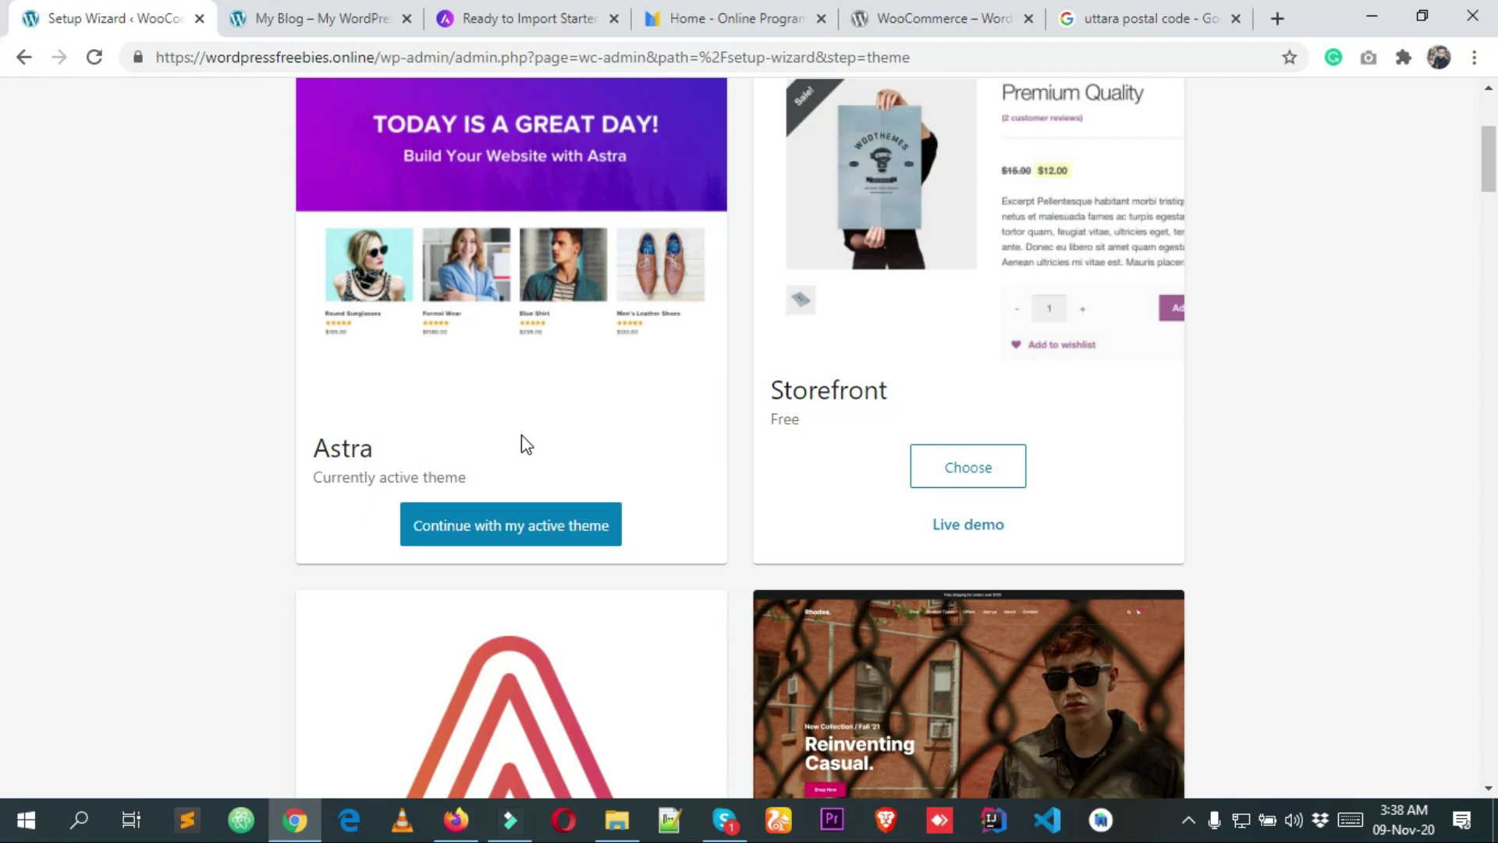
{"action": "scroll", "coordinate": [522, 444], "scroll_direction": "down", "scroll_amount": 3}
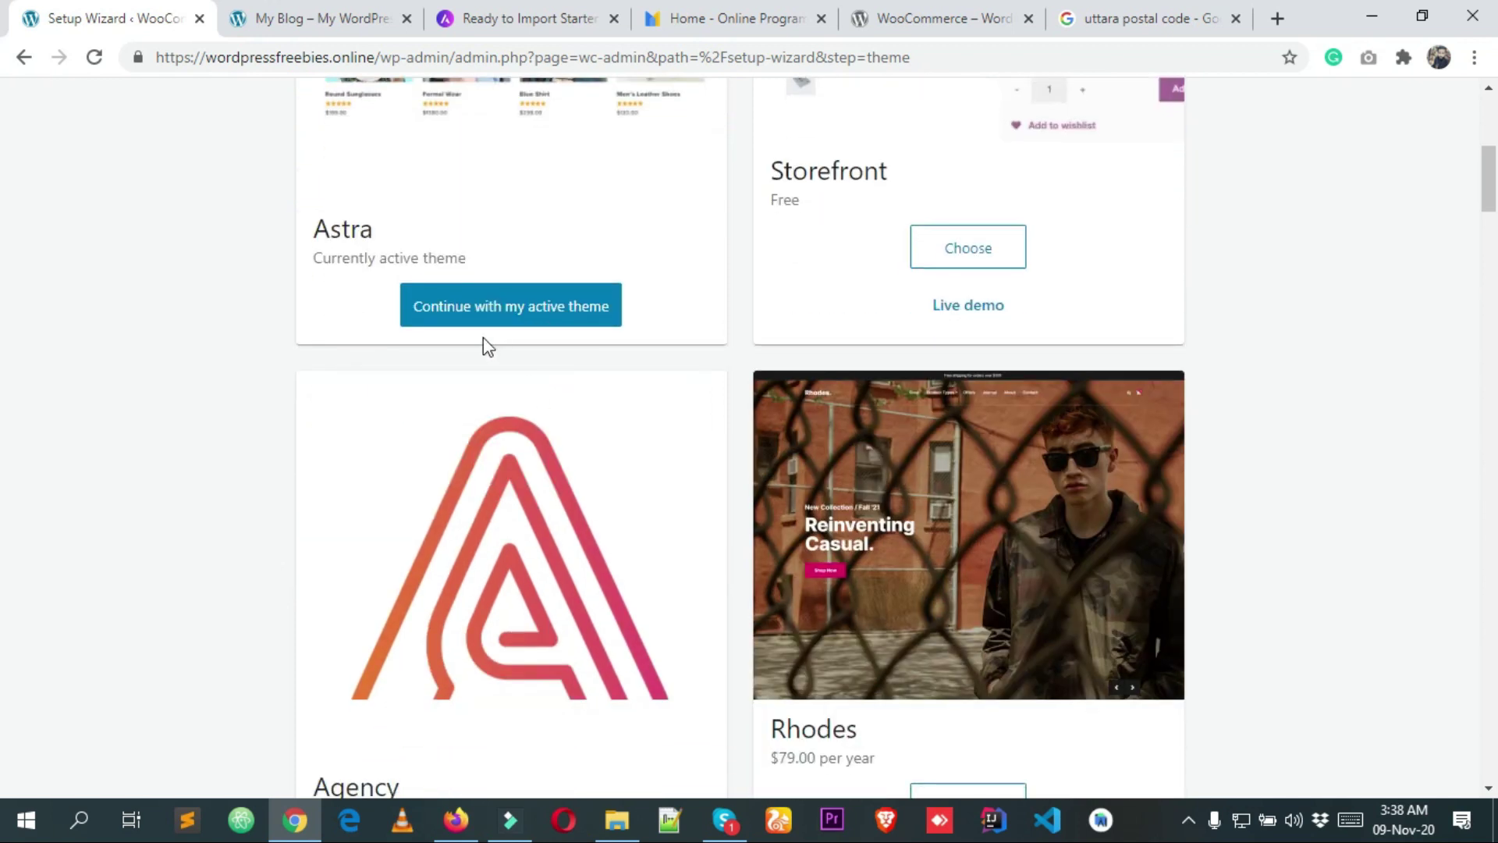
{"action": "left_click", "coordinate": [558, 314]}
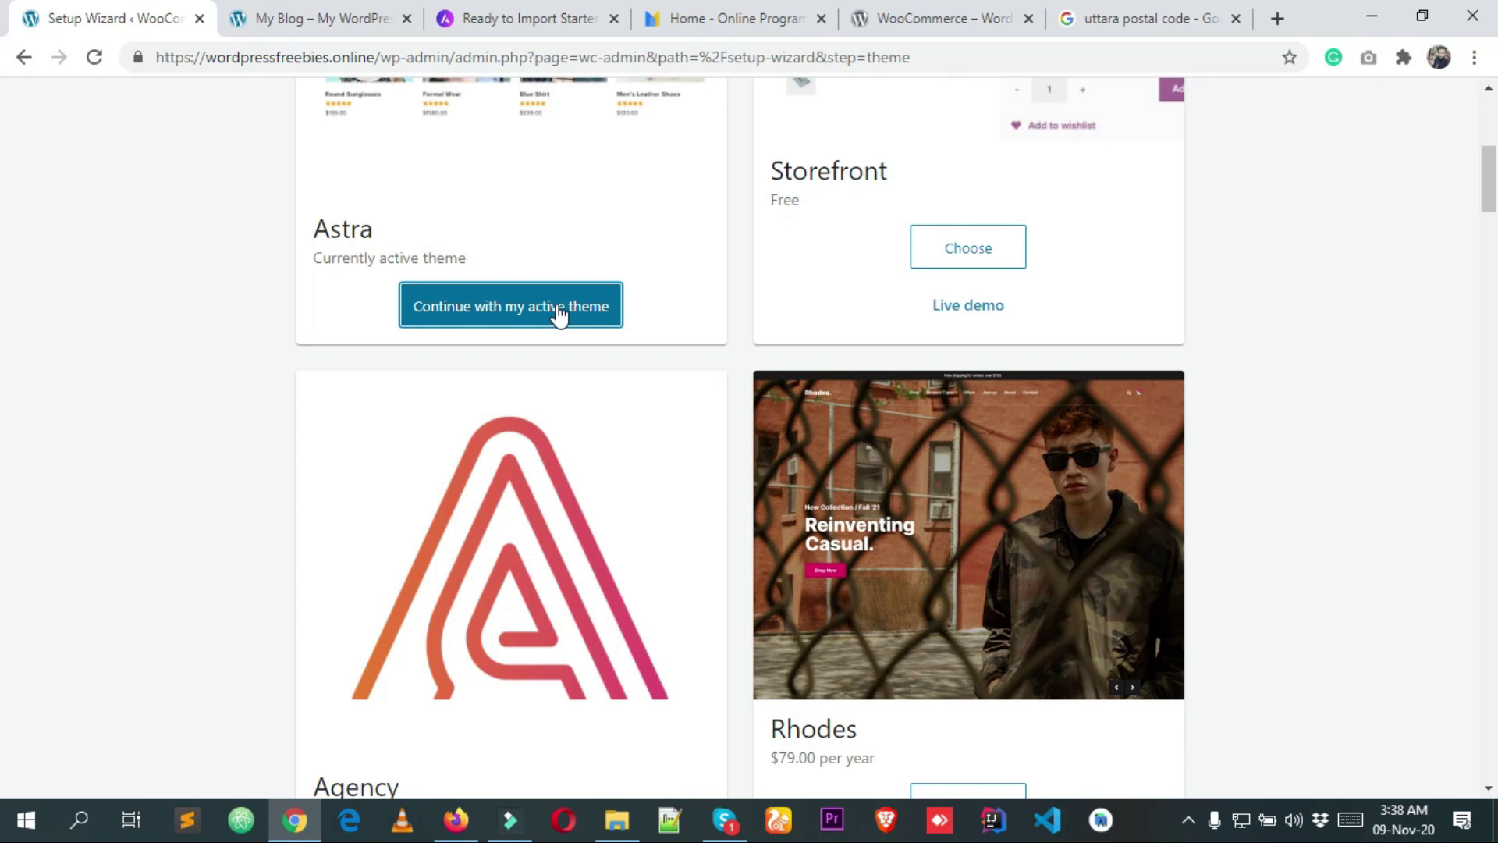
{"action": "scroll", "coordinate": [546, 395], "scroll_direction": "down", "scroll_amount": 1}
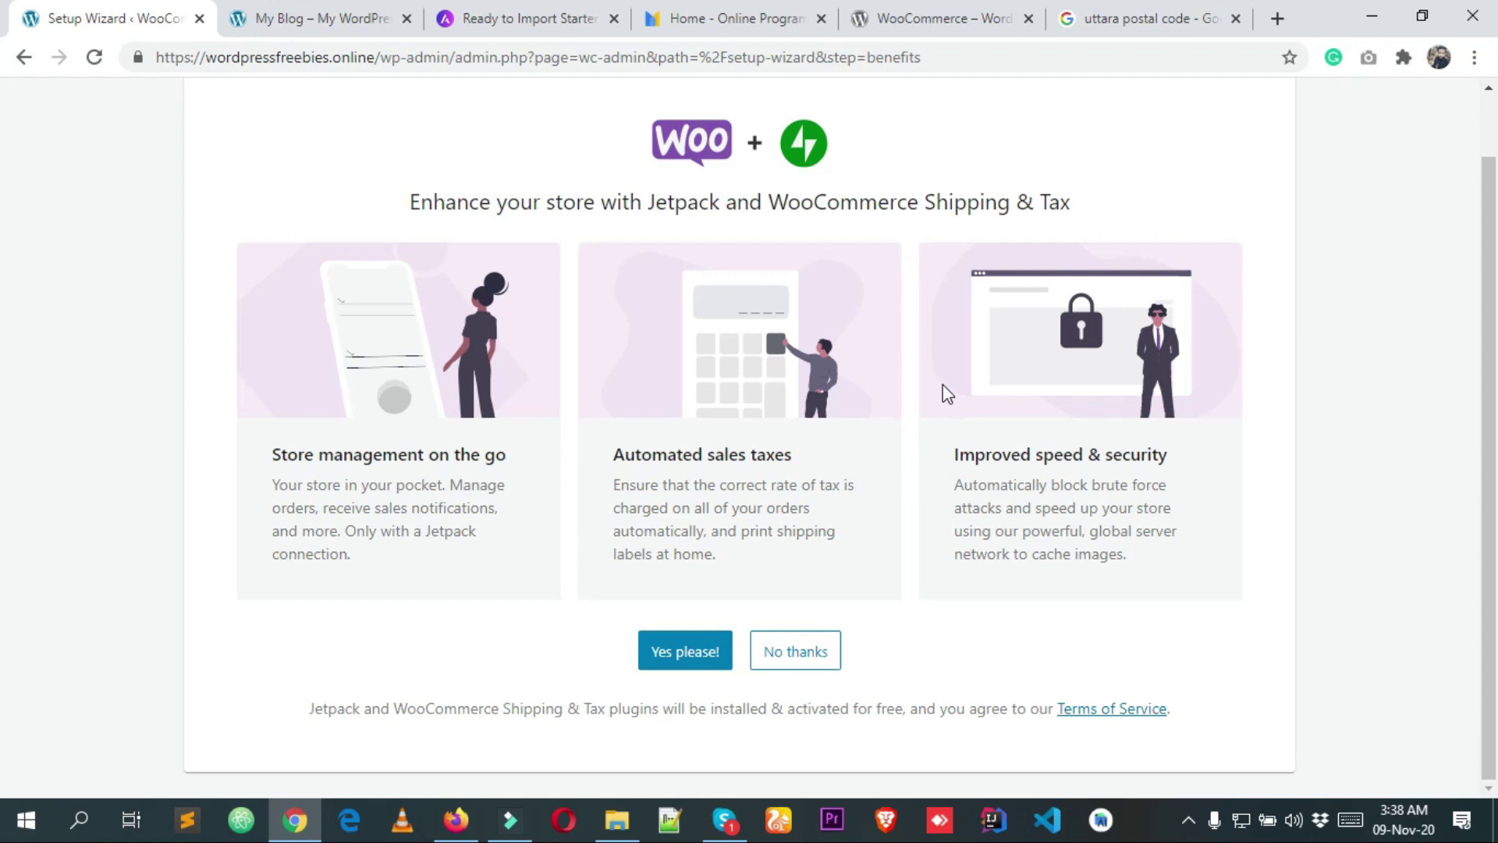
Step: Decline the Jetpack and WooCommerce Shipping & Tax offer with 'No thanks'
{"action": "left_click", "coordinate": [798, 657]}
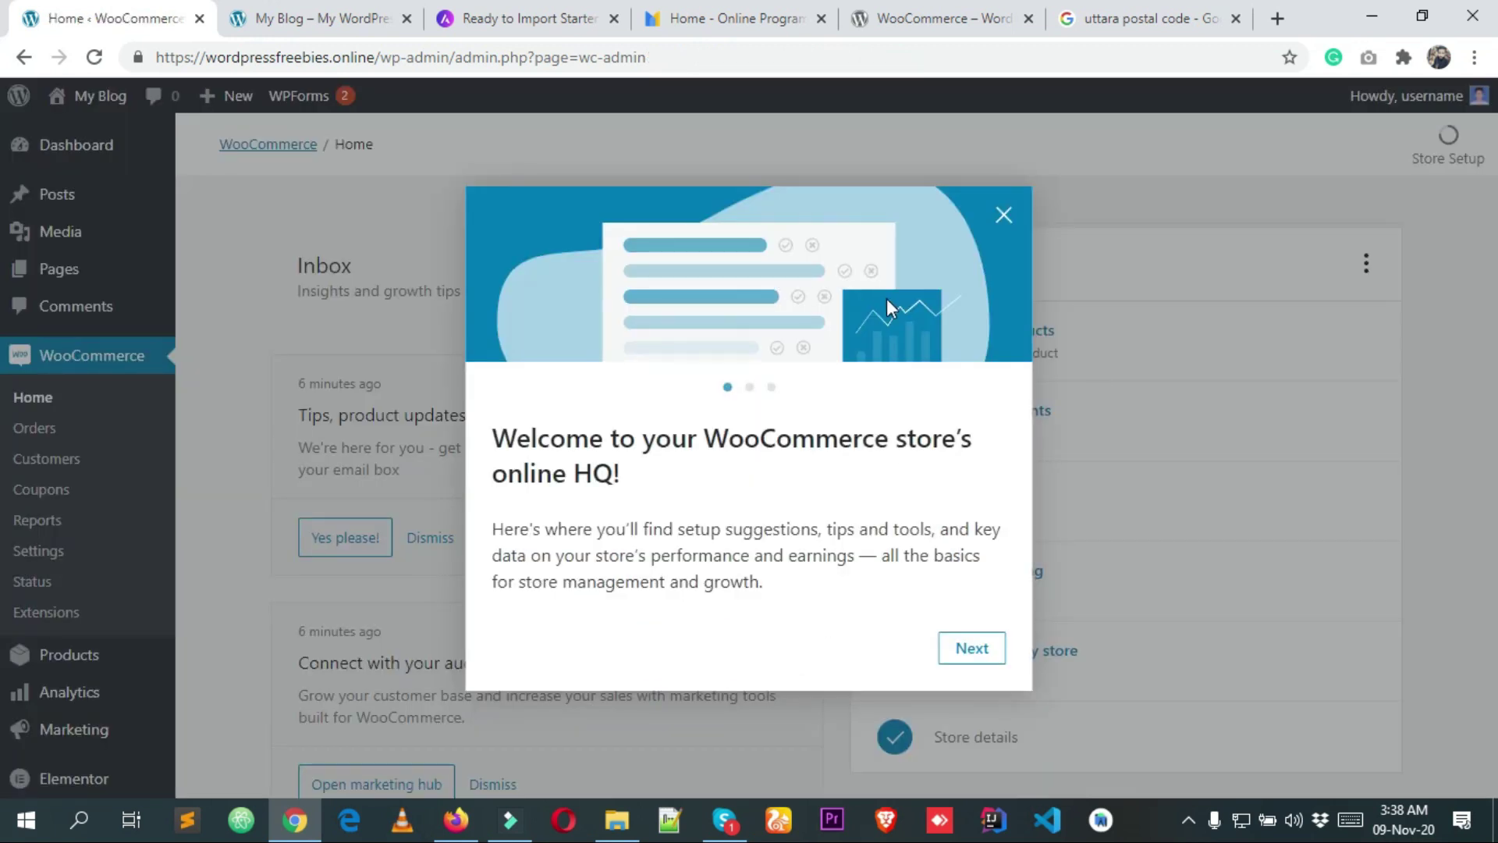
Step: Dismiss the welcome tour and review the Inbox tips and Finish setup list
{"action": "left_click", "coordinate": [1005, 214]}
{"action": "scroll", "coordinate": [570, 456], "scroll_direction": "down", "scroll_amount": 1}
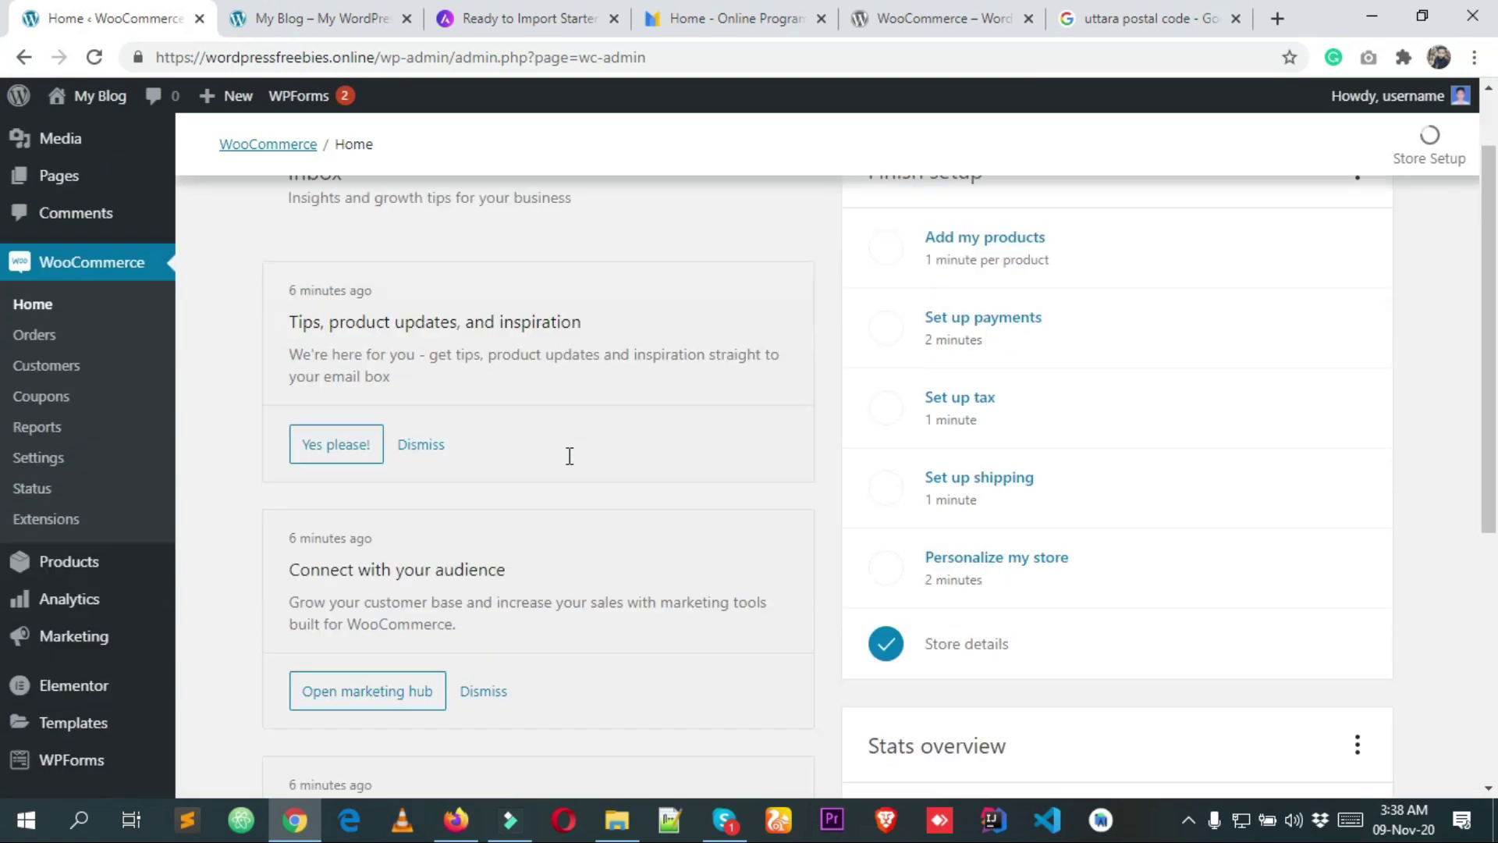
{"action": "scroll", "coordinate": [642, 525], "scroll_direction": "up", "scroll_amount": 2}
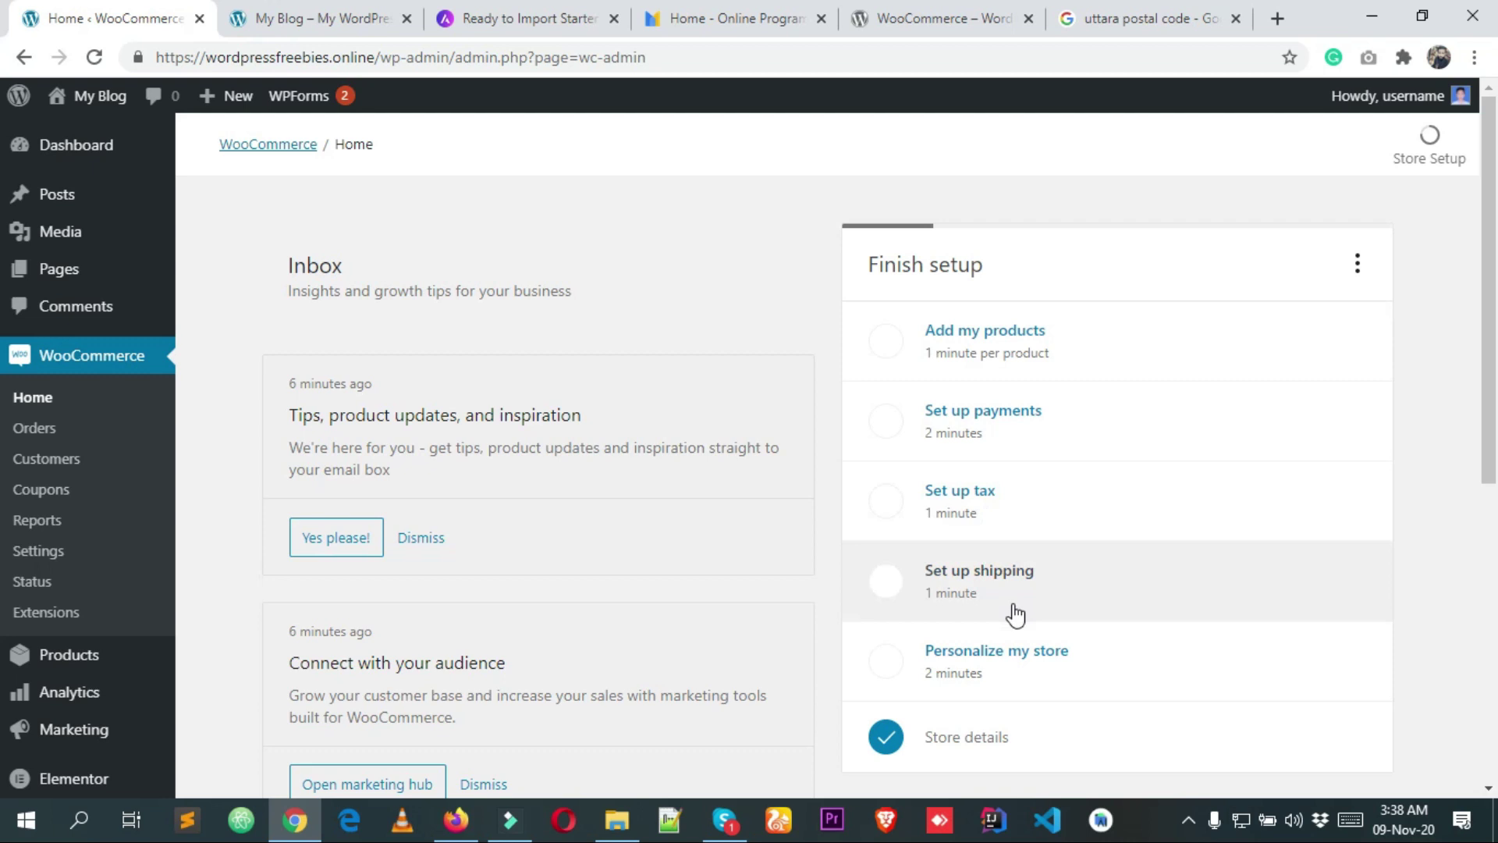
{"action": "scroll", "coordinate": [1027, 593], "scroll_direction": "down", "scroll_amount": 1}
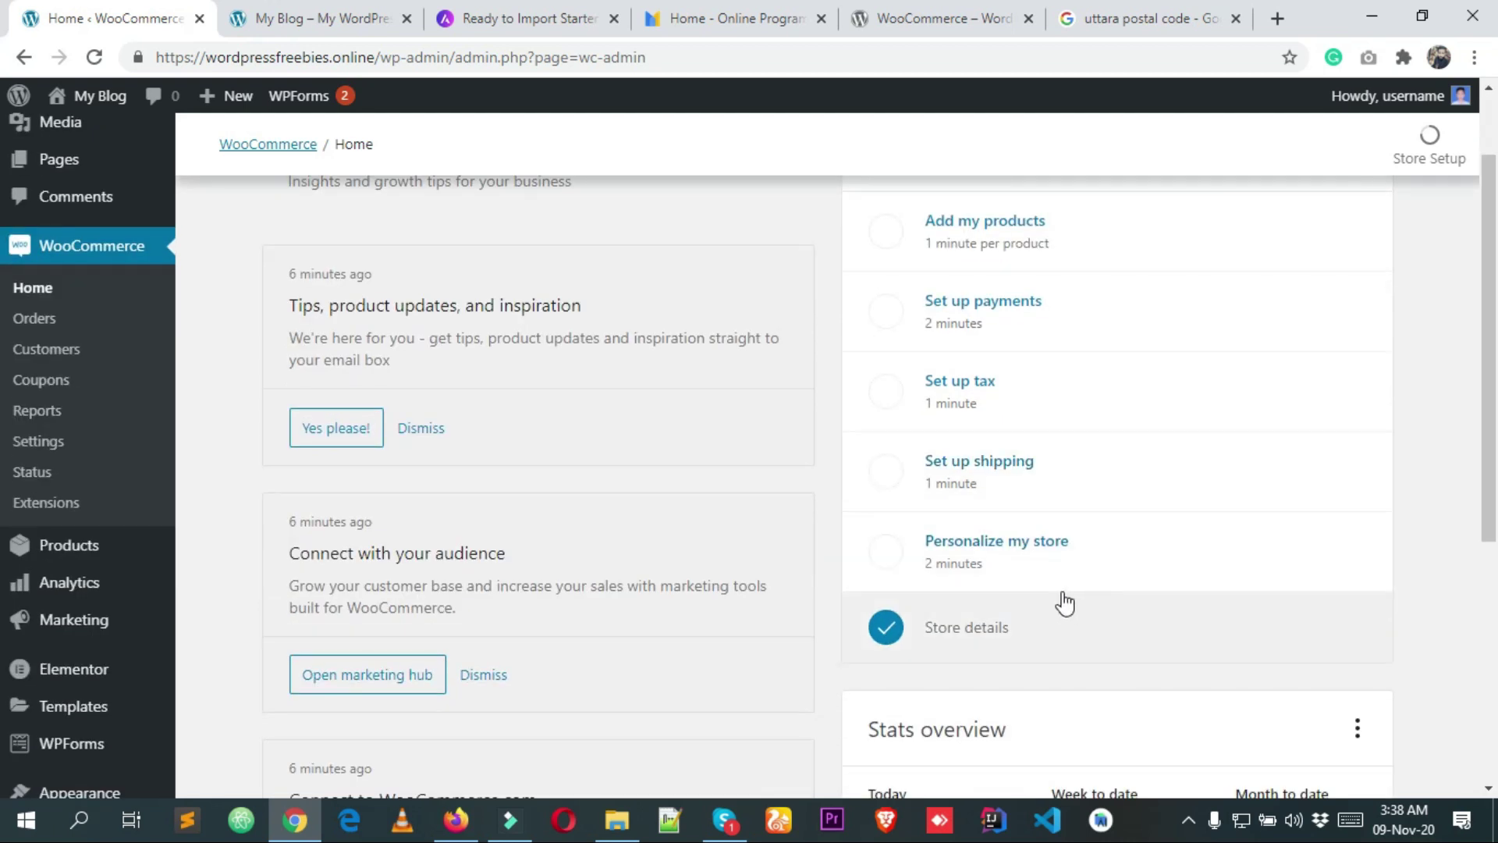
{"action": "scroll", "coordinate": [658, 498], "scroll_direction": "up", "scroll_amount": 1}
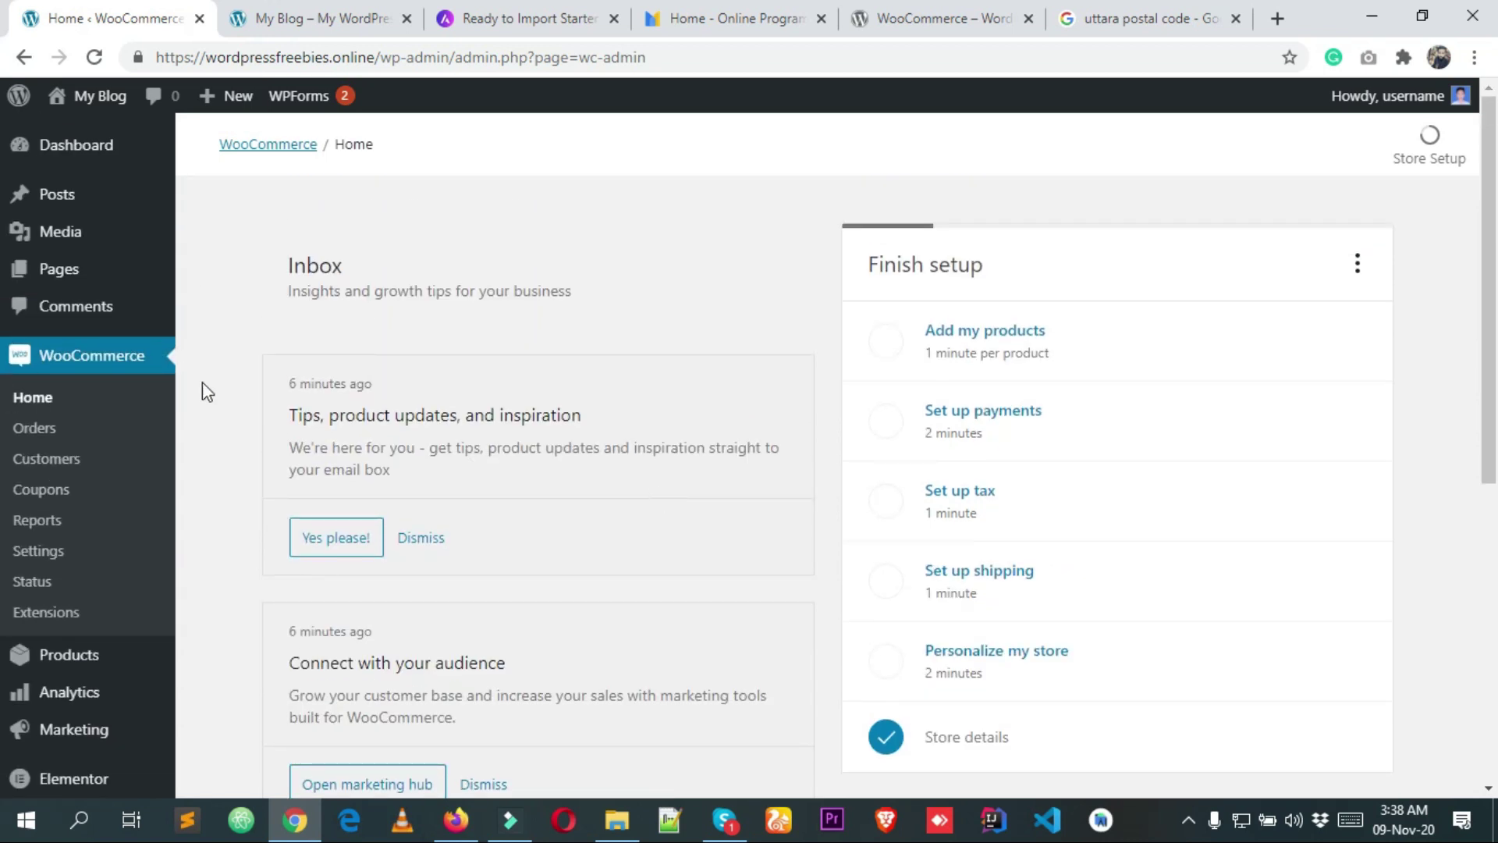